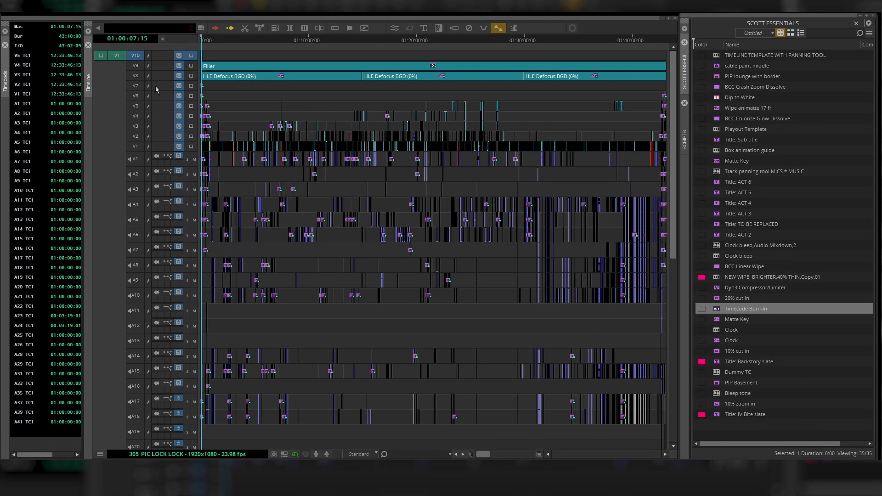
- Scroll through the sequence's video and audio tracks to review their contents
{"action": "scroll", "coordinate": [206, 220], "scroll_direction": "down", "scroll_amount": 10}
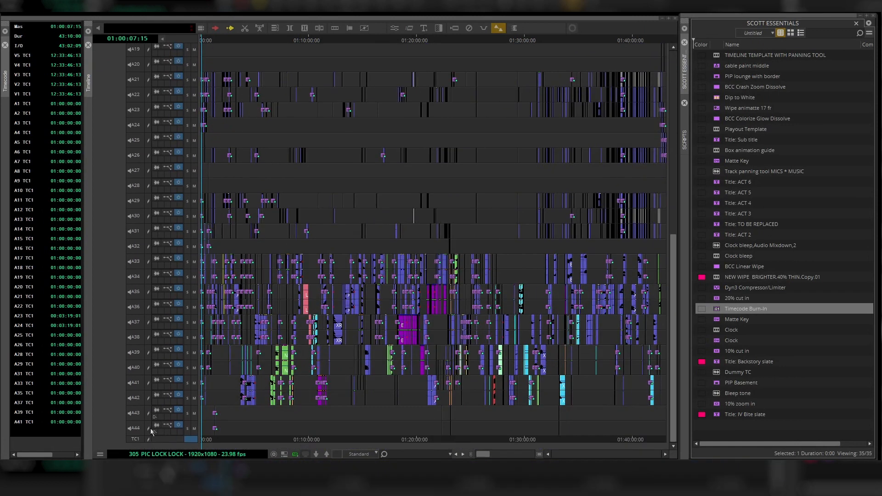
{"action": "scroll", "coordinate": [140, 424], "scroll_direction": "up", "scroll_amount": 10}
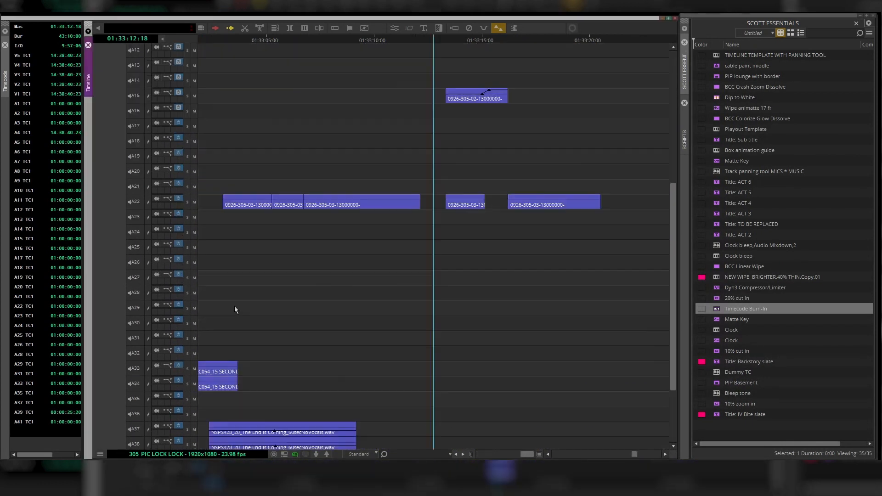
{"action": "scroll", "coordinate": [235, 306], "scroll_direction": "down", "scroll_amount": 5}
{"action": "scroll", "coordinate": [235, 307], "scroll_direction": "up", "scroll_amount": 5}
{"action": "scroll", "coordinate": [235, 307], "scroll_direction": "down", "scroll_amount": 3}
{"action": "scroll", "coordinate": [236, 308], "scroll_direction": "up", "scroll_amount": 2}
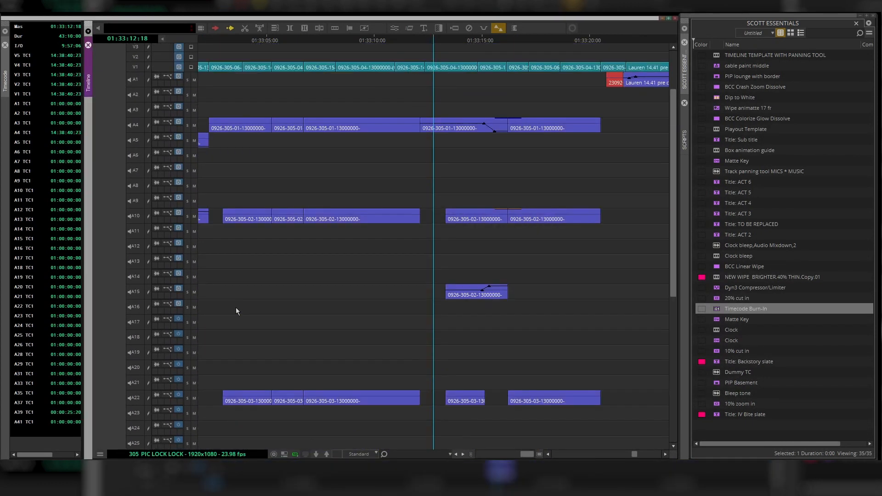
{"action": "scroll", "coordinate": [236, 307], "scroll_direction": "down", "scroll_amount": 6}
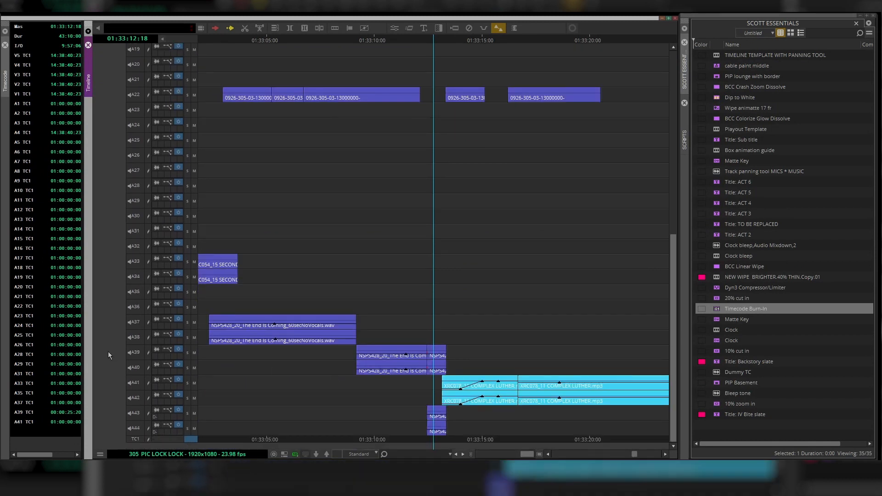
- Select audio tracks A39–A40 and A43–A44 and park the position indicator near 01:33:11
{"action": "left_click_drag", "start_coordinate": [134, 352], "coordinate": [135, 368]}
{"action": "left_click_drag", "start_coordinate": [137, 409], "coordinate": [137, 429]}
{"action": "left_click", "coordinate": [412, 404]}
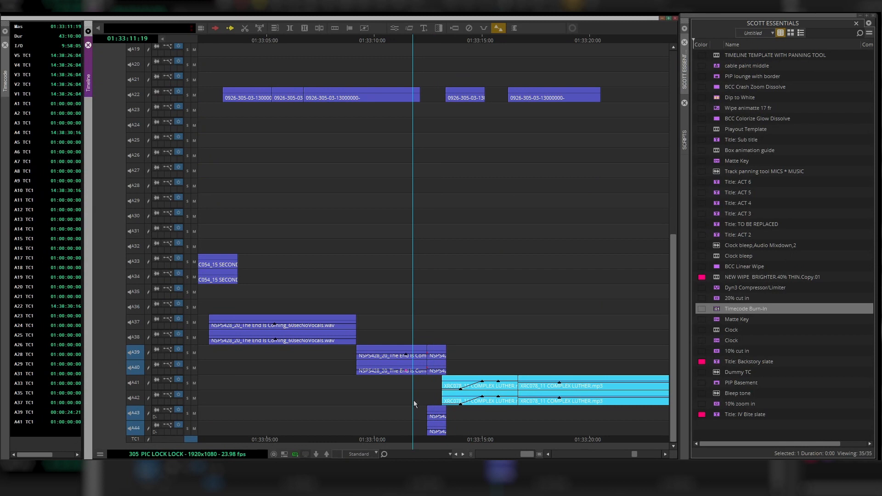
{"action": "left_click", "coordinate": [433, 316]}
{"action": "scroll", "coordinate": [424, 307], "scroll_direction": "up", "scroll_amount": 11}
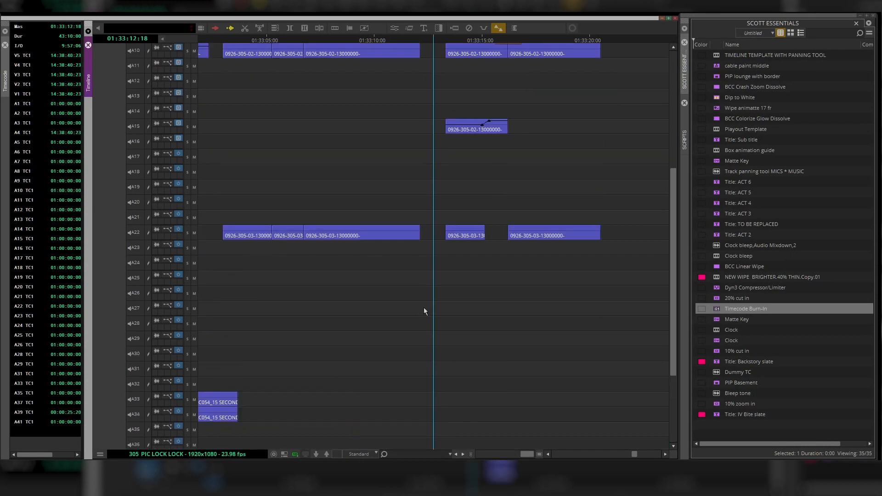
{"action": "scroll", "coordinate": [423, 307], "scroll_direction": "up", "scroll_amount": 2}
- Select track V1 and mark Out and In points around the short gap near 01:33:10–01:33:12
{"action": "left_click_drag", "start_coordinate": [404, 101], "coordinate": [388, 110]}
{"action": "left_click", "coordinate": [394, 108]}
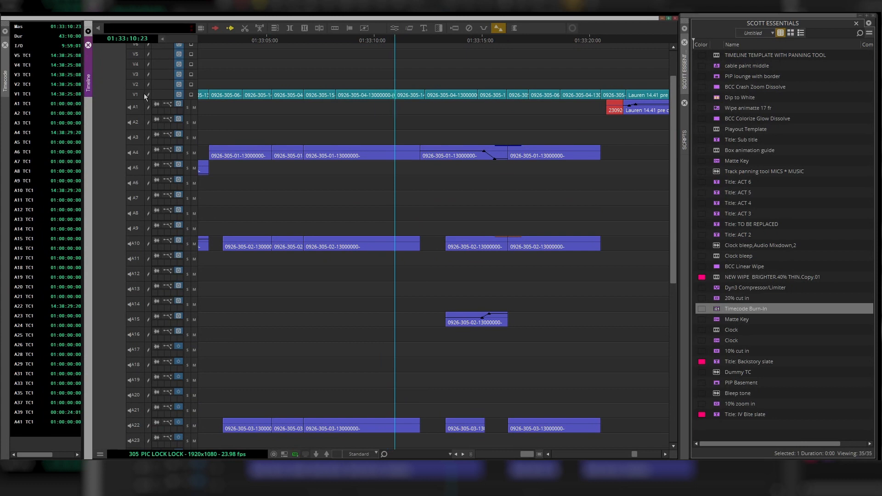
{"action": "key", "text": "o"}
{"action": "left_click", "coordinate": [421, 117]}
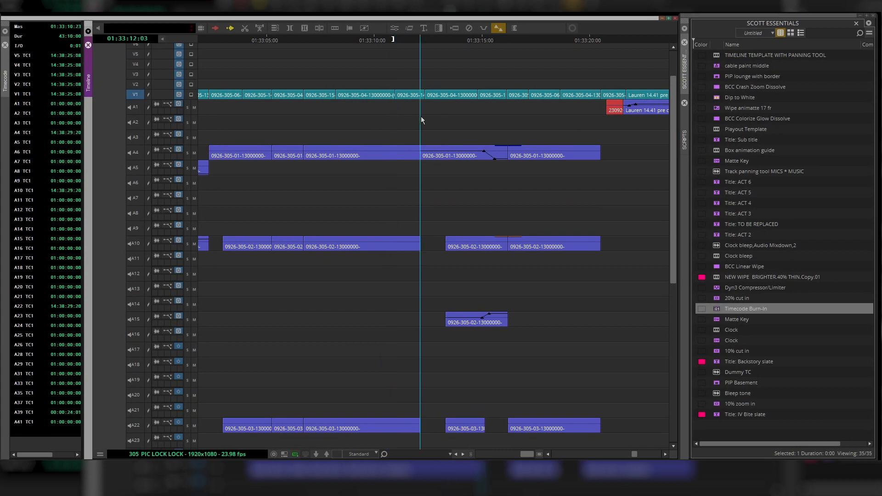
{"action": "key", "text": "i"}
- Try an edit on the marked range across the selected tracks and undo it
{"action": "key", "text": "w"}
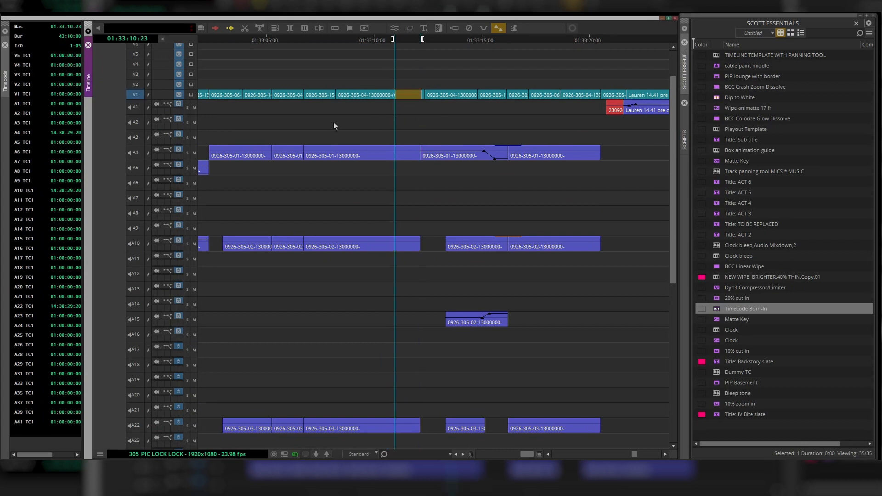
{"action": "scroll", "coordinate": [397, 133], "scroll_direction": "down", "scroll_amount": 3}
{"action": "scroll", "coordinate": [397, 134], "scroll_direction": "down", "scroll_amount": 6}
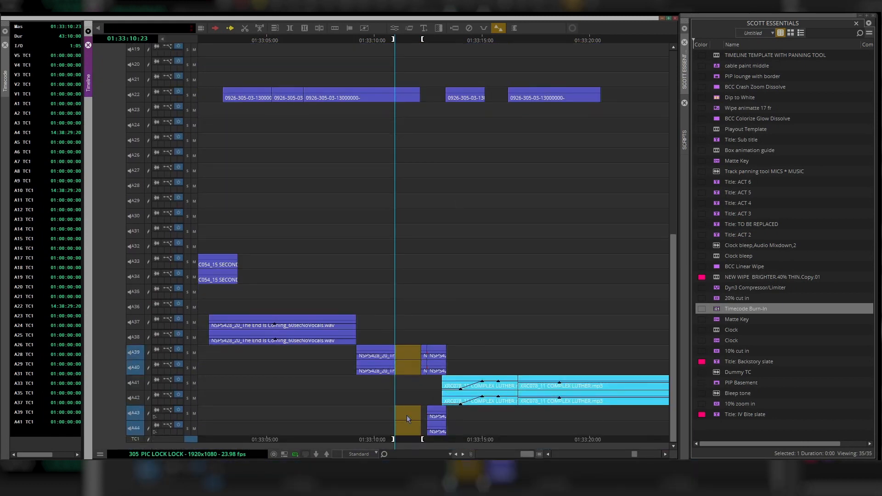
{"action": "left_click", "coordinate": [407, 413]}
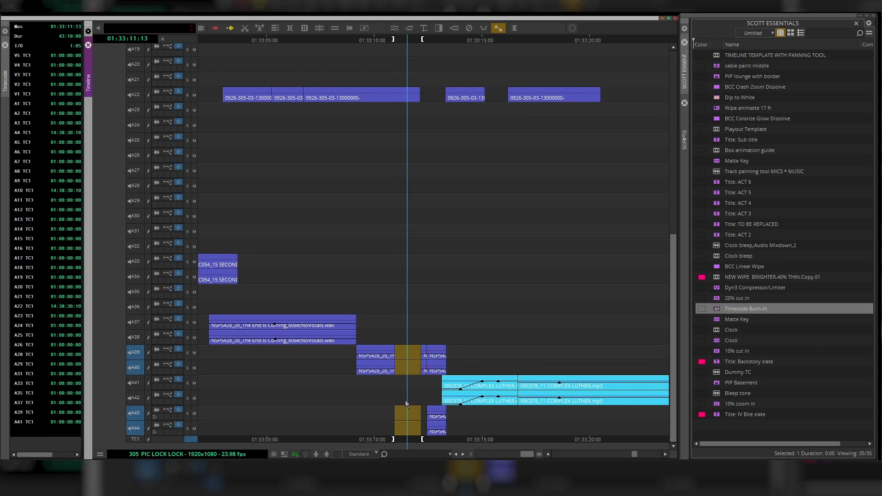
{"action": "key", "text": "ctrl+z"}
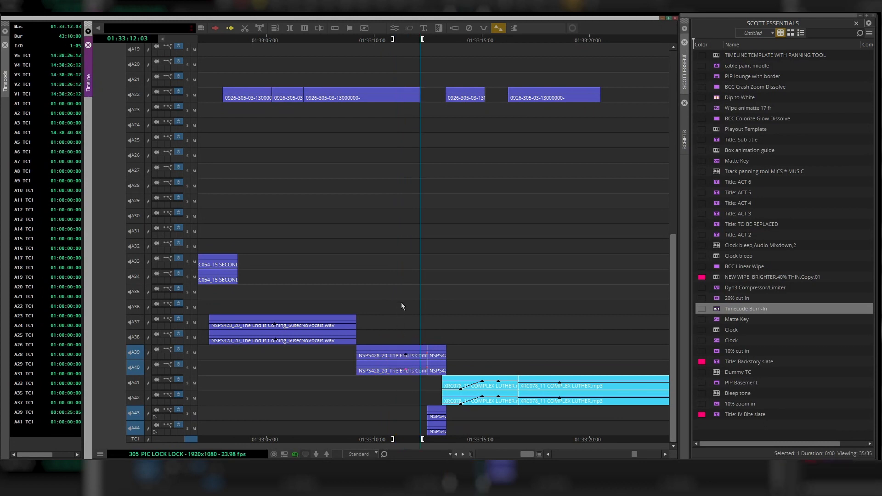
- Browse up and down the timeline tracks and shuttle the playhead back briefly
{"action": "scroll", "coordinate": [406, 294], "scroll_direction": "up", "scroll_amount": 10}
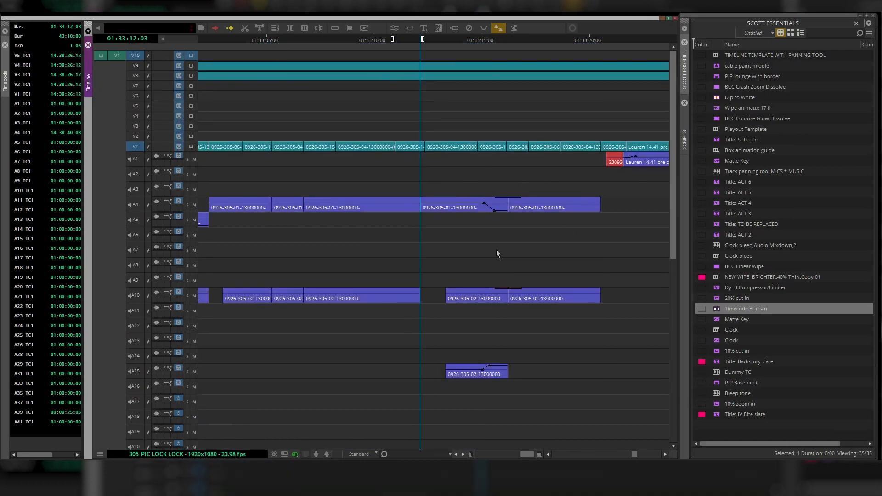
{"action": "scroll", "coordinate": [444, 283], "scroll_direction": "down", "scroll_amount": 10}
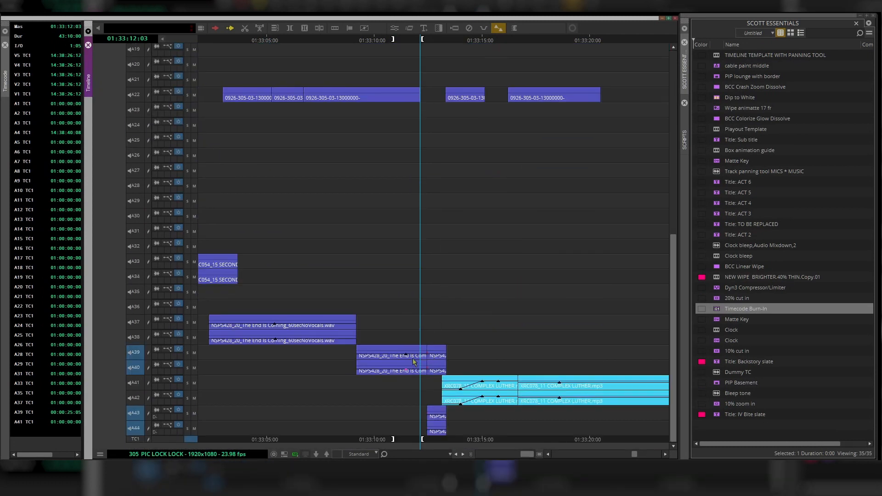
{"action": "scroll", "coordinate": [426, 304], "scroll_direction": "up", "scroll_amount": 10}
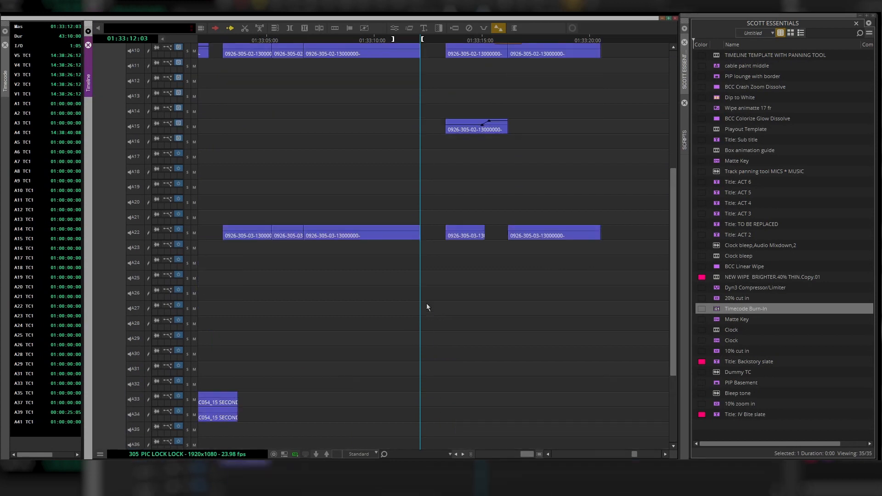
{"action": "scroll", "coordinate": [427, 307], "scroll_direction": "up", "scroll_amount": 3}
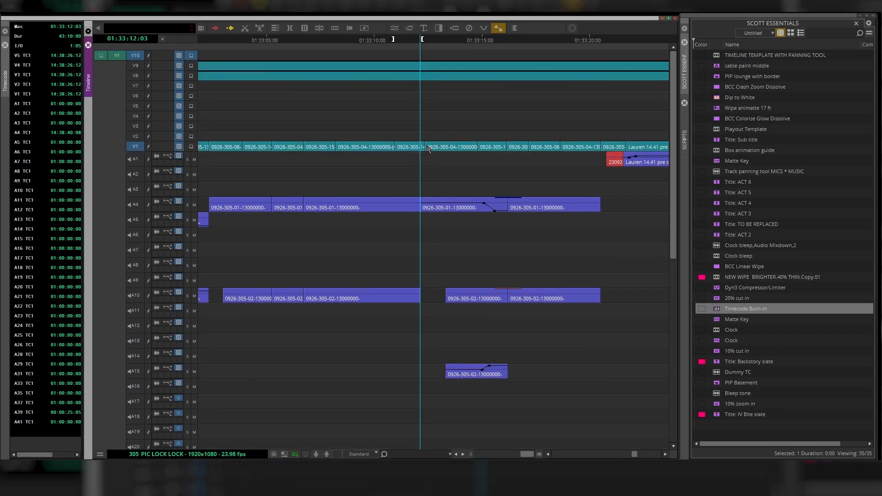
{"action": "key", "text": "j"}
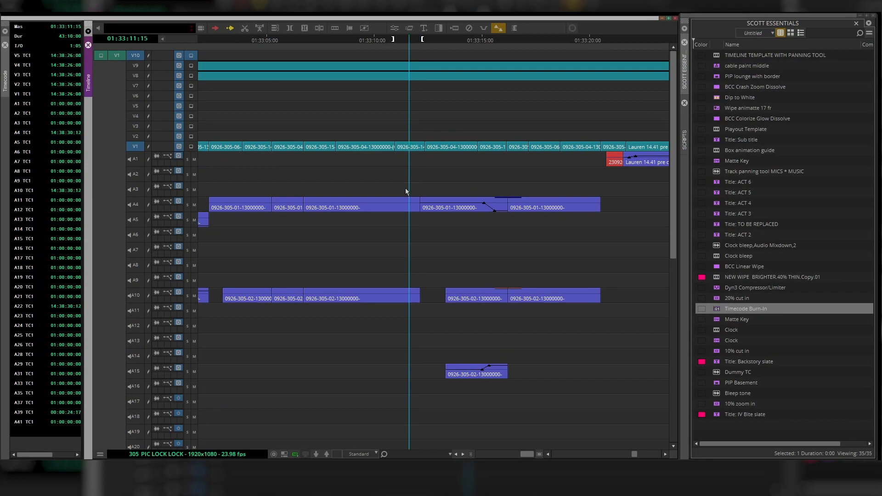
{"action": "scroll", "coordinate": [309, 258], "scroll_direction": "down", "scroll_amount": 7}
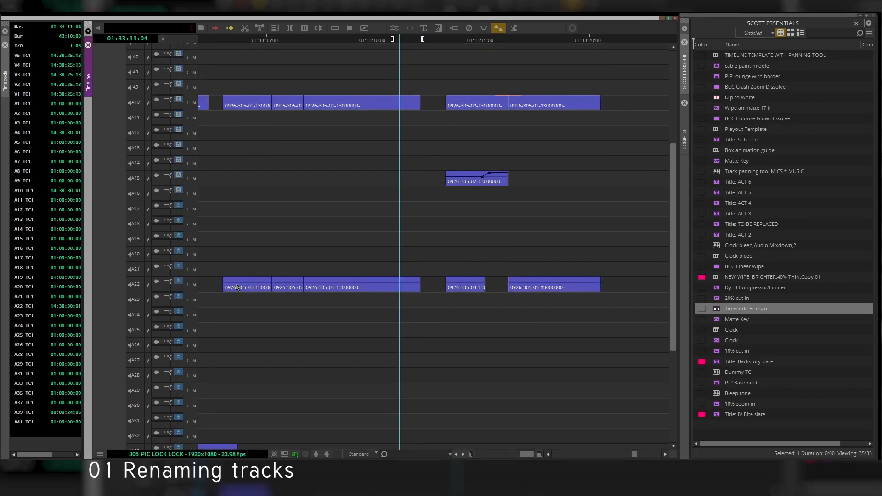
{"action": "scroll", "coordinate": [157, 171], "scroll_direction": "up", "scroll_amount": 2}
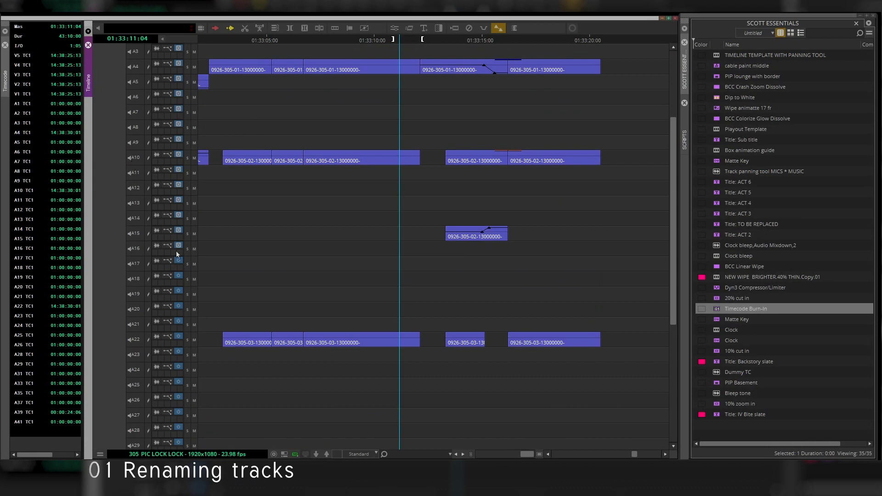
{"action": "scroll", "coordinate": [247, 361], "scroll_direction": "down", "scroll_amount": 6}
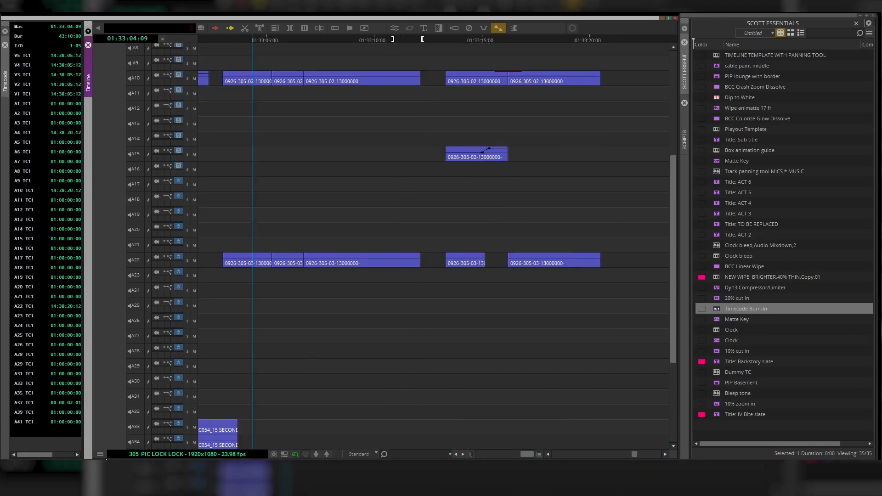
- Rename audio track A22 with its speaker's first name
{"action": "right_click", "coordinate": [138, 261]}
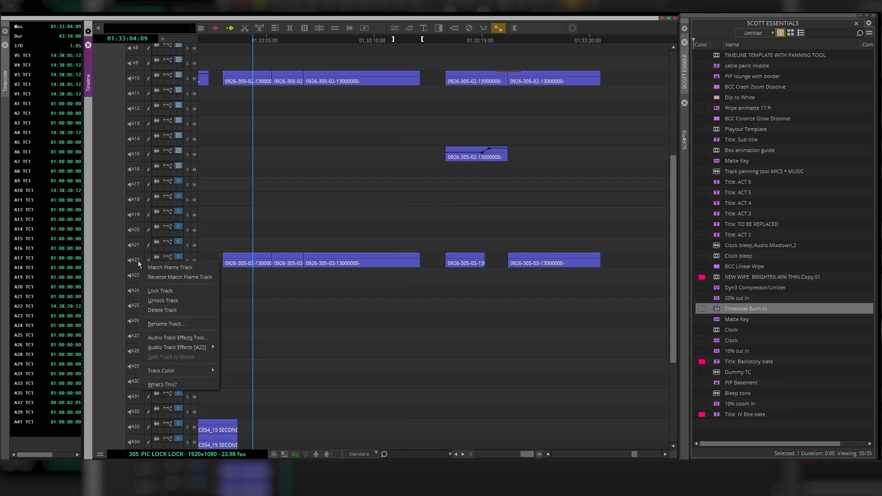
{"action": "left_click", "coordinate": [174, 326]}
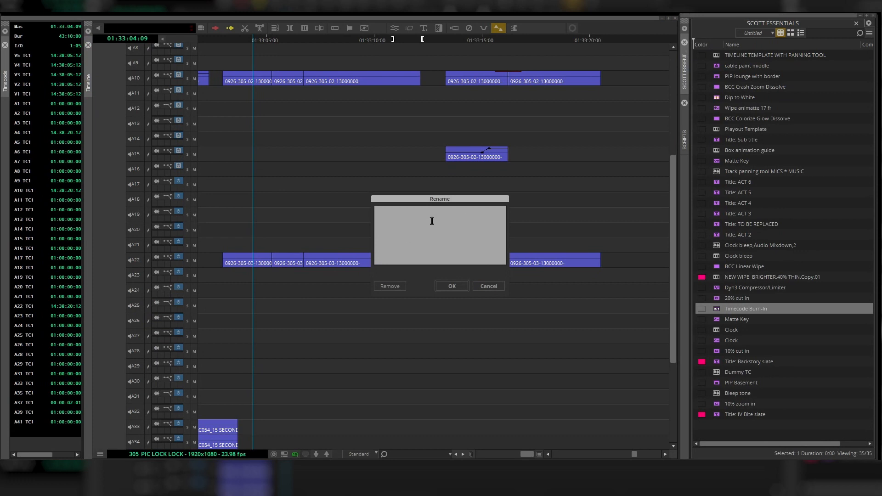
{"action": "type", "text": "george - a"}
{"action": "left_click", "coordinate": [452, 286]}
- Rename audio track A16 with another speaker's name followed by "- b"
{"action": "scroll", "coordinate": [156, 170], "scroll_direction": "down", "scroll_amount": 2}
{"action": "right_click", "coordinate": [155, 141]}
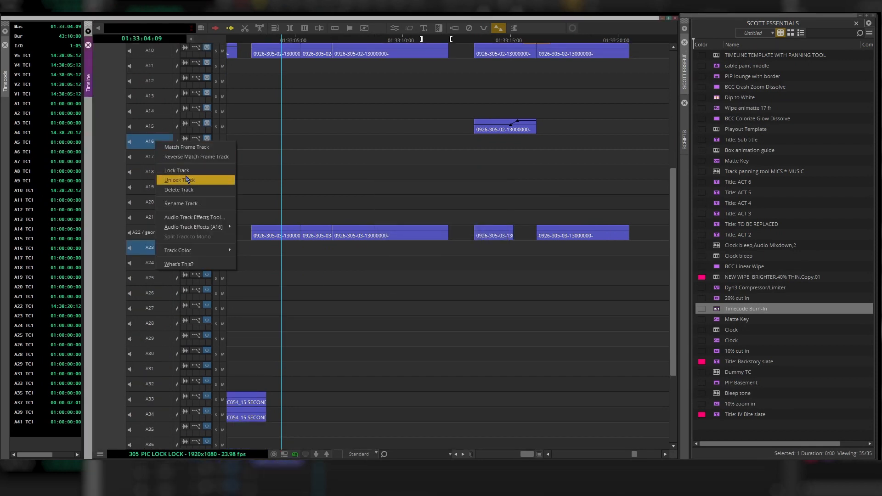
{"action": "left_click", "coordinate": [190, 202]}
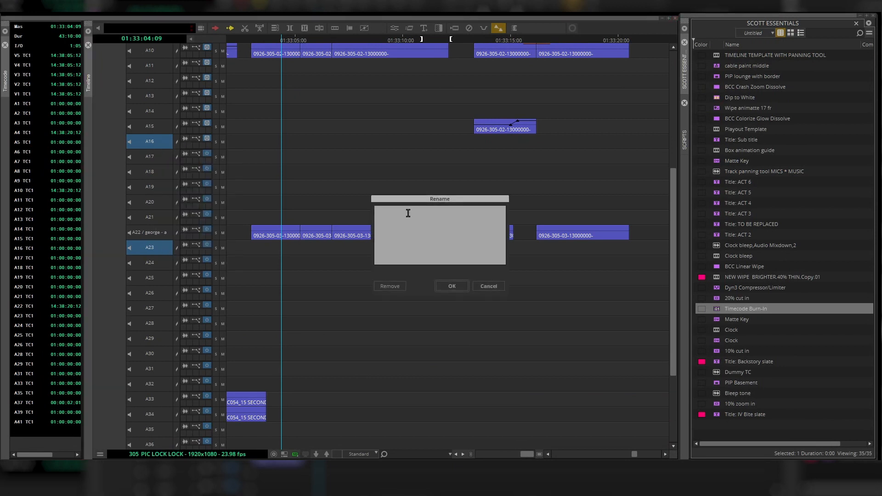
{"action": "type", "text": "angela - b"}
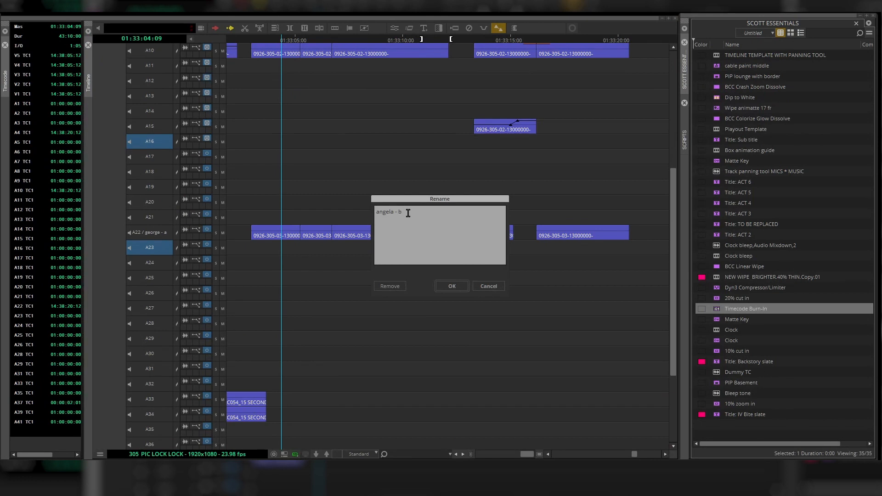
{"action": "key", "text": "Return"}
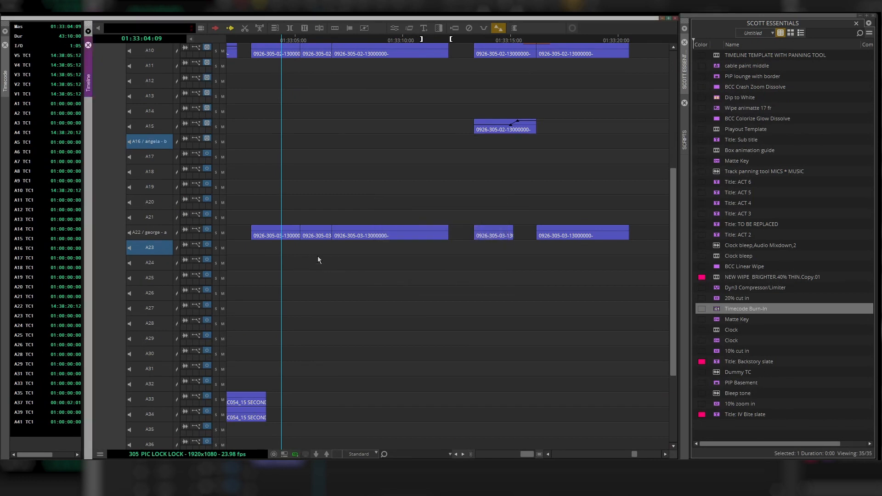
- Drag the TIMELINE TEMPLATE WITH PANNING TOOL sequence onto the timeline to show its track names beside the current tracks
{"action": "scroll", "coordinate": [282, 185], "scroll_direction": "down", "scroll_amount": 5}
{"action": "scroll", "coordinate": [282, 185], "scroll_direction": "up", "scroll_amount": 10}
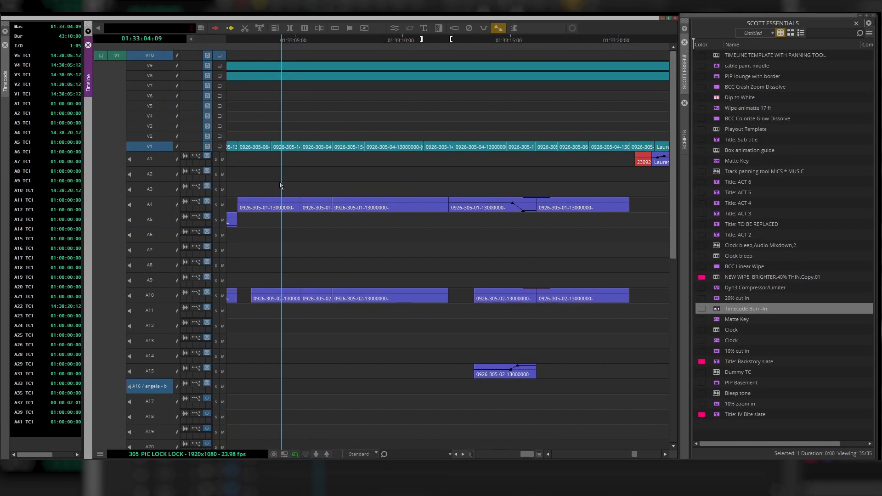
{"action": "left_click", "coordinate": [716, 57]}
{"action": "left_click_drag", "start_coordinate": [717, 56], "coordinate": [429, 126]}
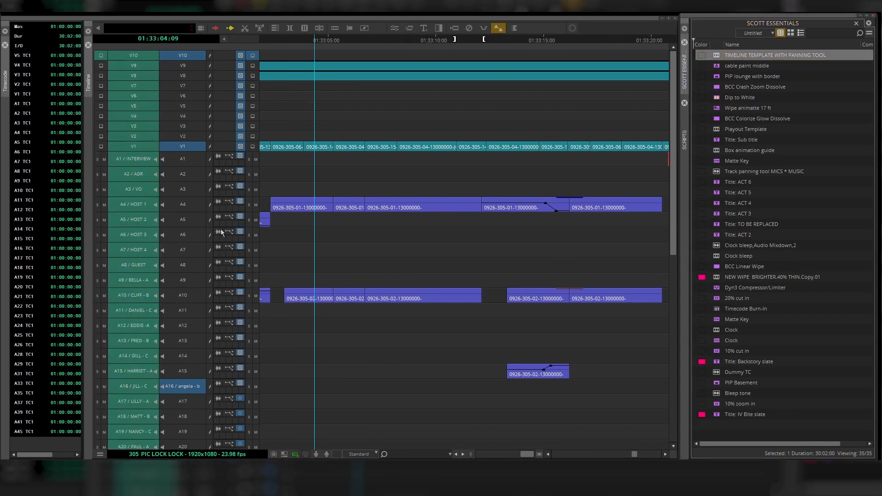
{"action": "key", "text": "Escape"}
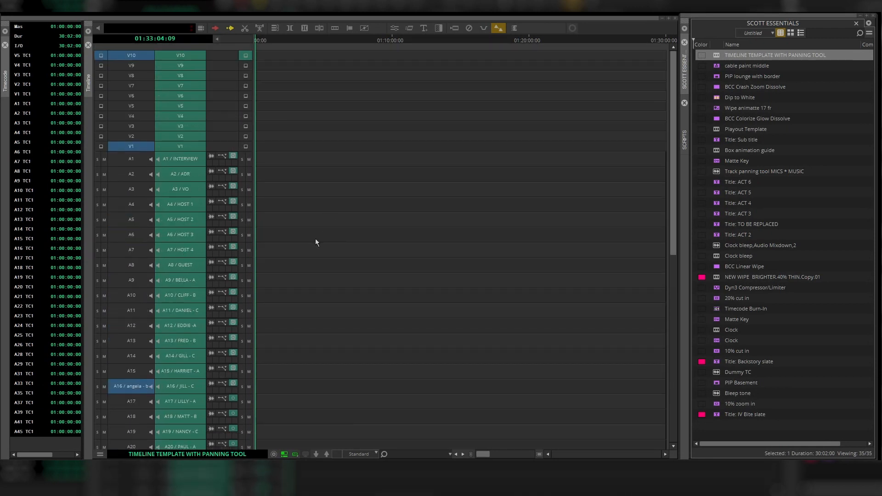
{"action": "key", "text": "Escape"}
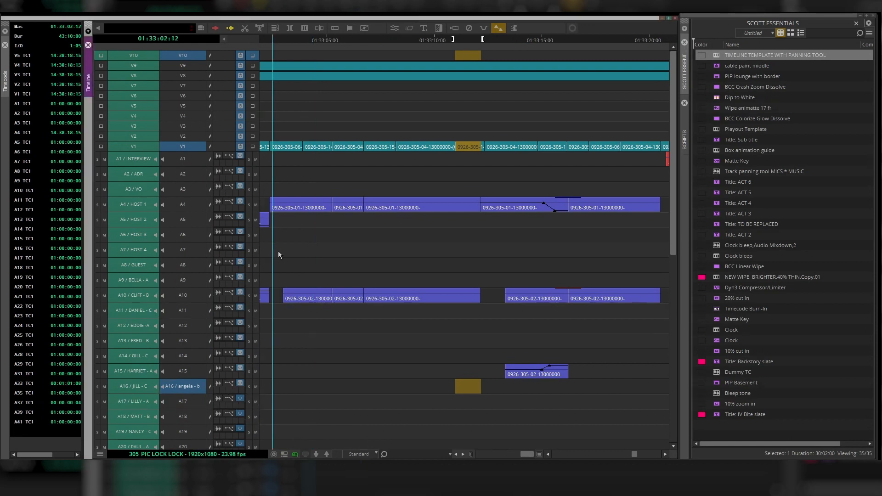
{"action": "left_click_drag", "start_coordinate": [279, 254], "coordinate": [298, 254]}
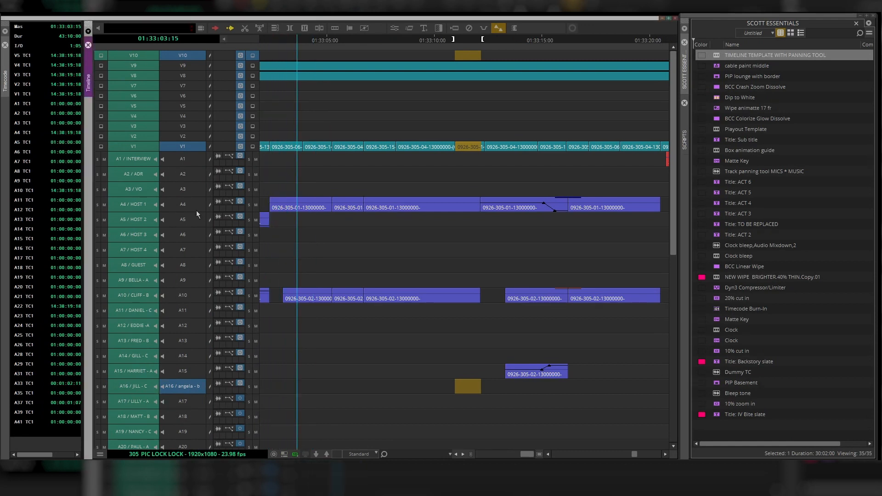
{"action": "left_click", "coordinate": [275, 233]}
{"action": "left_click", "coordinate": [274, 223]}
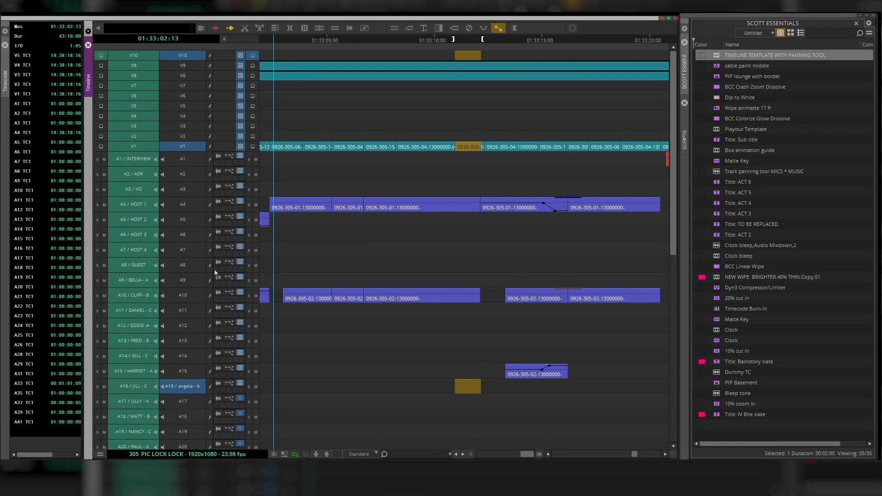
{"action": "left_click", "coordinate": [368, 327]}
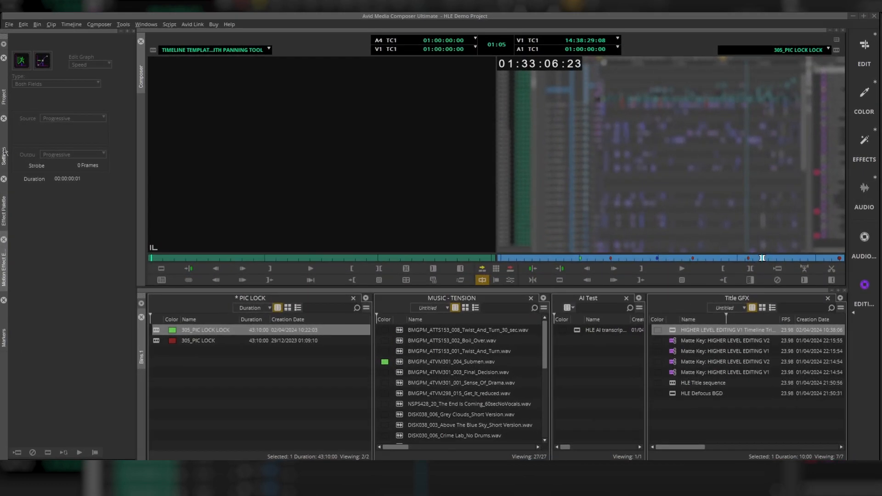
- Open the Default Template sequence template settings and add tracks up to five video and eight audio tracks
{"action": "left_click", "coordinate": [4, 166]}
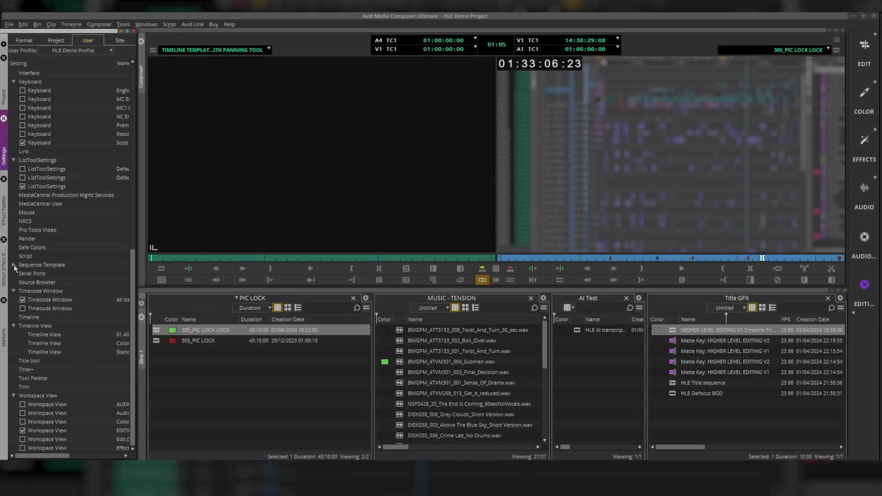
{"action": "double_click", "coordinate": [51, 273]}
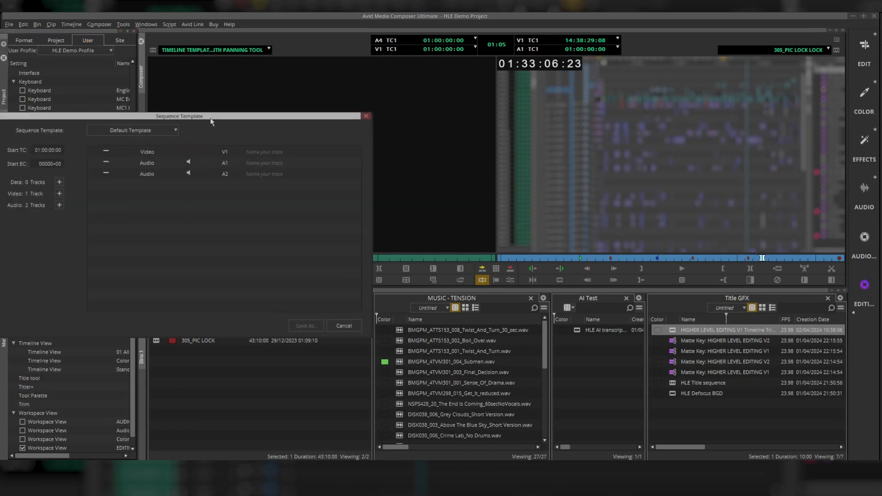
{"action": "left_click_drag", "start_coordinate": [212, 121], "coordinate": [404, 140]}
{"action": "mouse_move", "coordinate": [346, 192]}
{"action": "left_mouse_down"}
{"action": "mouse_move", "coordinate": [347, 173]}
{"action": "mouse_move", "coordinate": [350, 194]}
{"action": "left_mouse_up"}
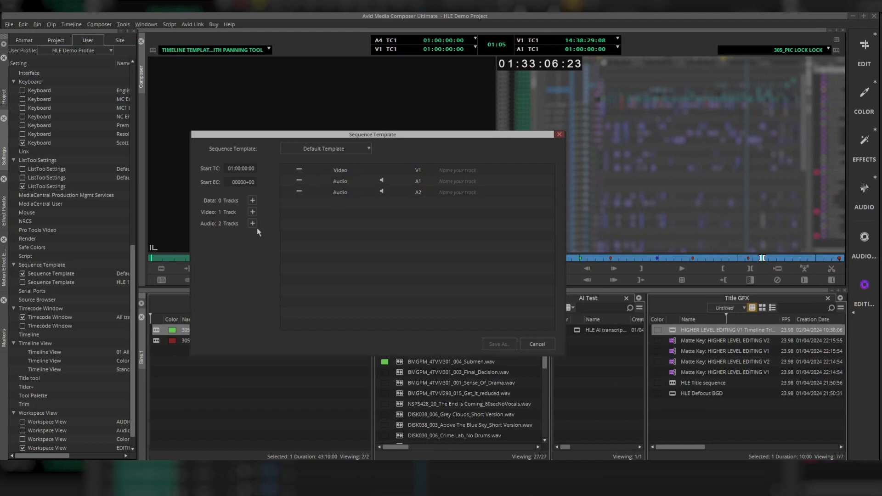
{"action": "left_click", "coordinate": [252, 213]}
{"action": "left_click", "coordinate": [253, 212]}
{"action": "left_click", "coordinate": [252, 213]}
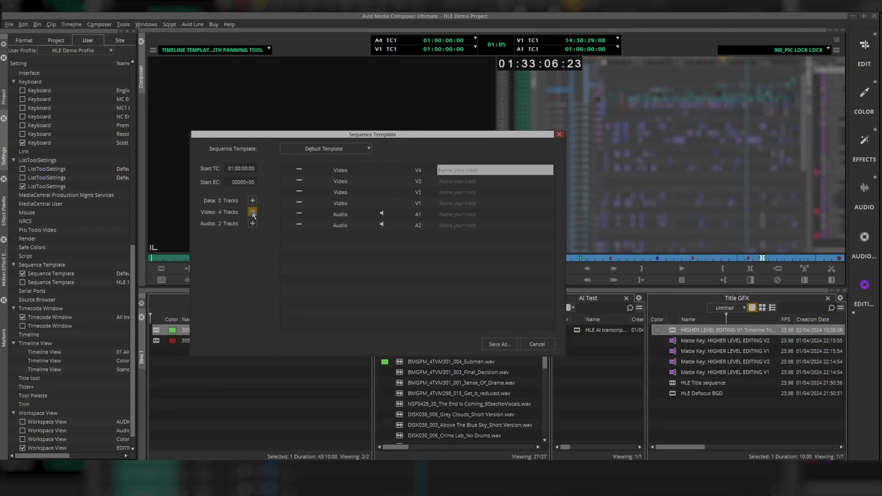
{"action": "left_click", "coordinate": [252, 213]}
{"action": "left_click", "coordinate": [252, 224]}
{"action": "left_click", "coordinate": [252, 224]}
{"action": "left_click", "coordinate": [253, 224]}
{"action": "left_click", "coordinate": [252, 224]}
{"action": "left_click", "coordinate": [252, 224]}
{"action": "left_click", "coordinate": [252, 223]}
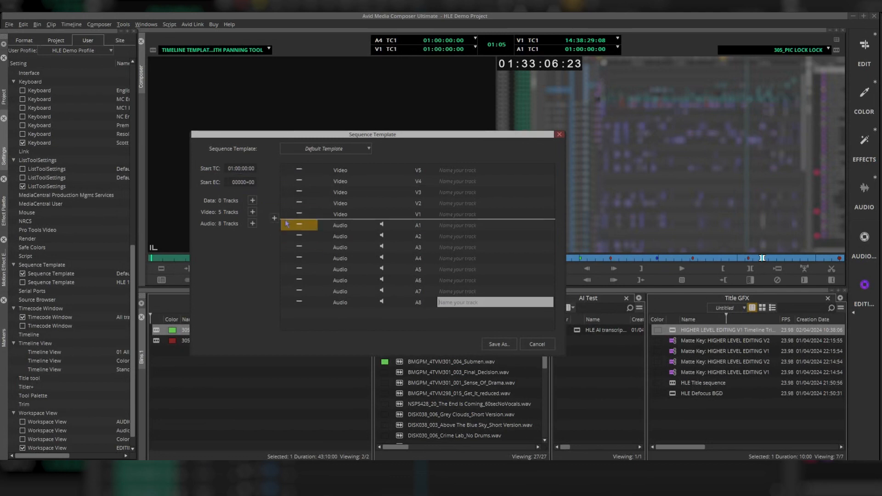
- Name audio track A2 VO and A1 INTER in the default template, then cancel the dialog
{"action": "left_click", "coordinate": [465, 237]}
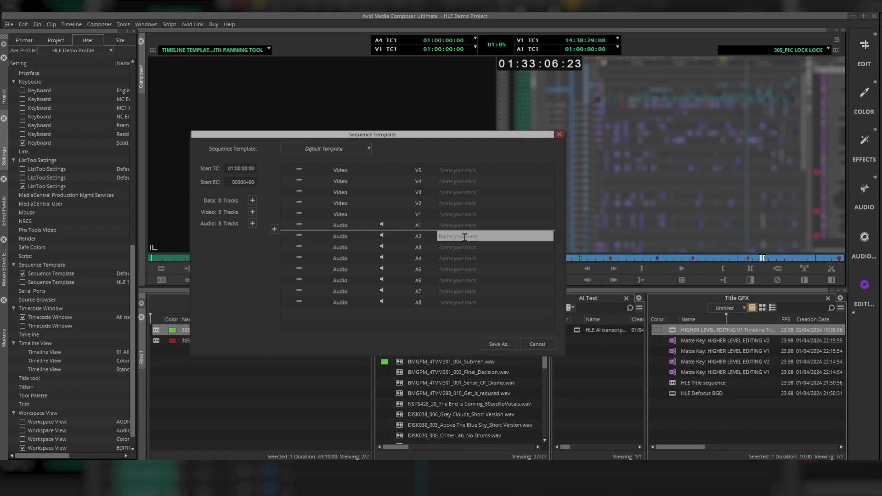
{"action": "type", "text": "VO"}
{"action": "left_click", "coordinate": [466, 226]}
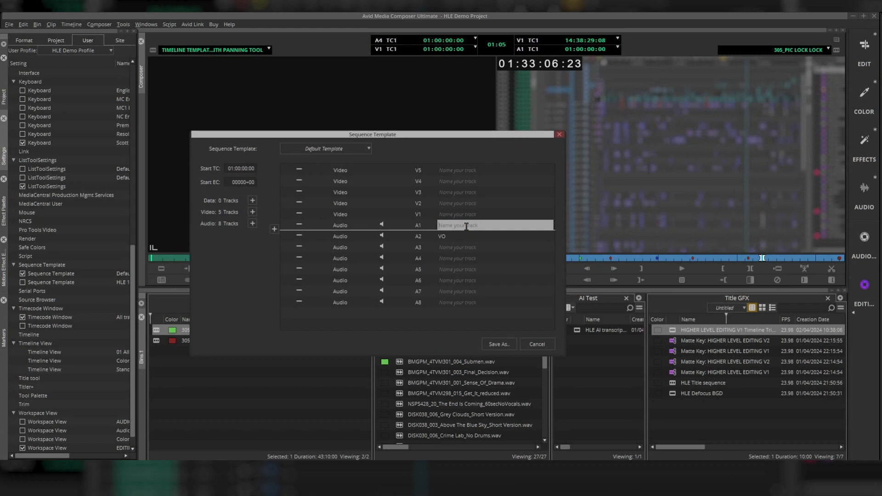
{"action": "type", "text": "INTER"}
{"action": "key", "text": "Return"}
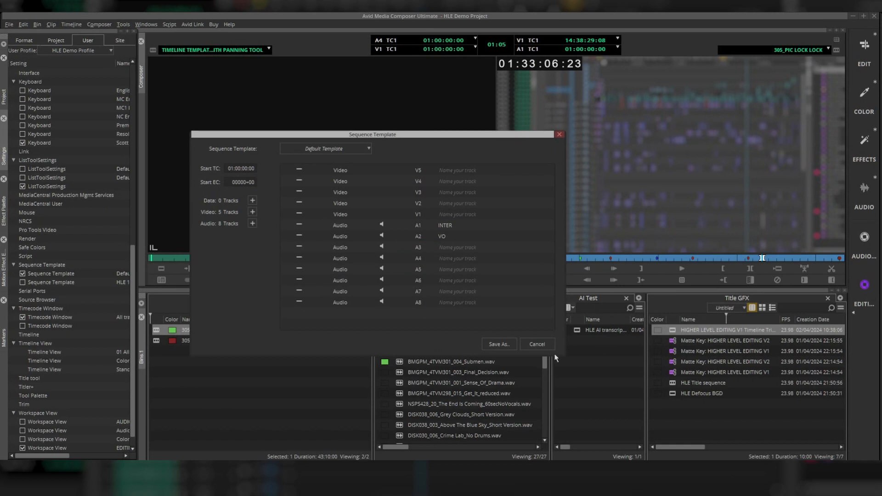
{"action": "left_click", "coordinate": [537, 344]}
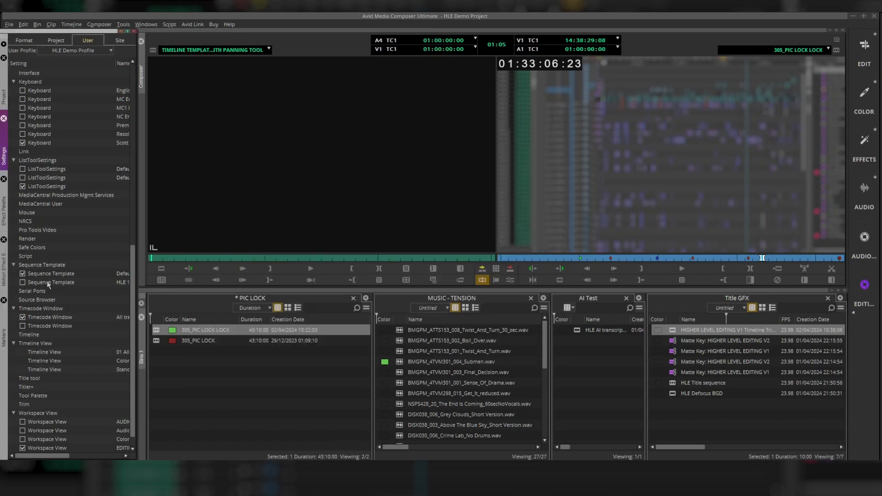
- Open the HLE 10V 45 mono sequence template and rename audio track A43 to REVERB
{"action": "double_click", "coordinate": [48, 284]}
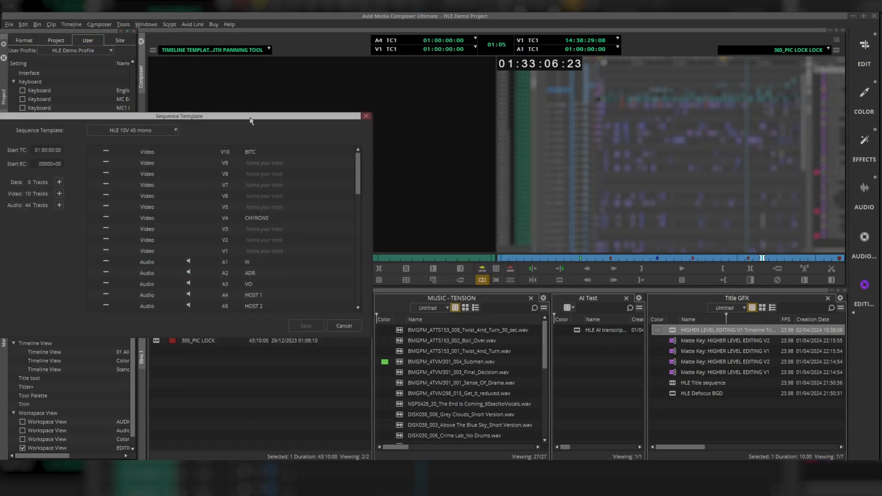
{"action": "left_click_drag", "start_coordinate": [250, 120], "coordinate": [371, 117]}
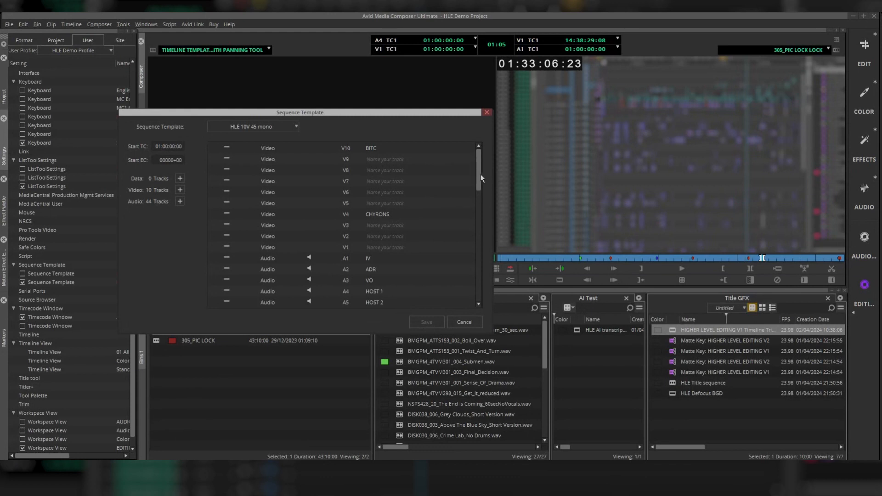
{"action": "left_click_drag", "start_coordinate": [480, 176], "coordinate": [477, 272]}
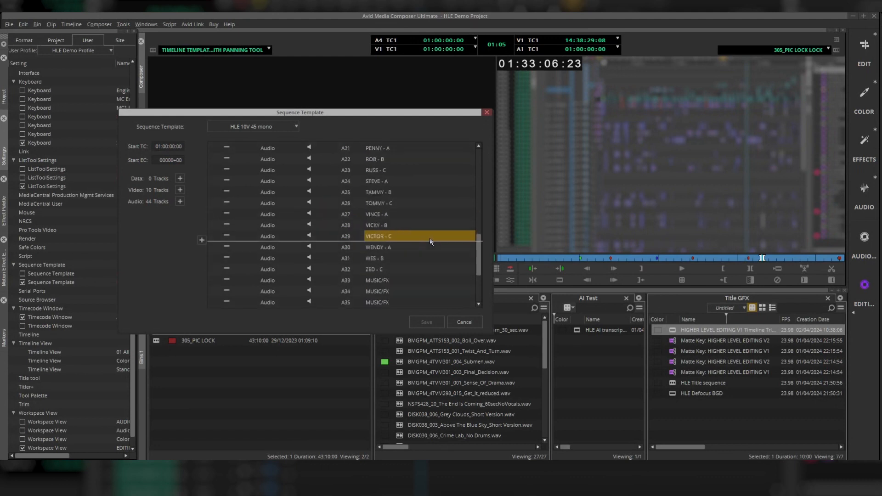
{"action": "scroll", "coordinate": [412, 273], "scroll_direction": "down", "scroll_amount": 2}
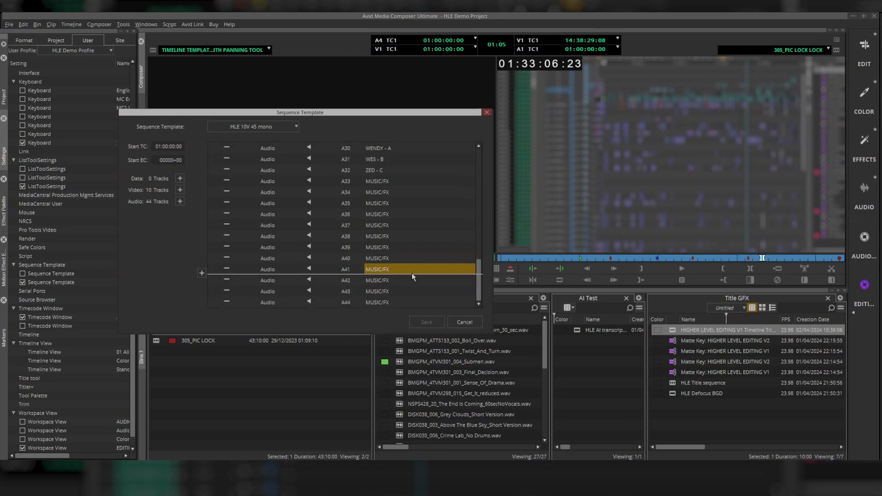
{"action": "double_click", "coordinate": [376, 292]}
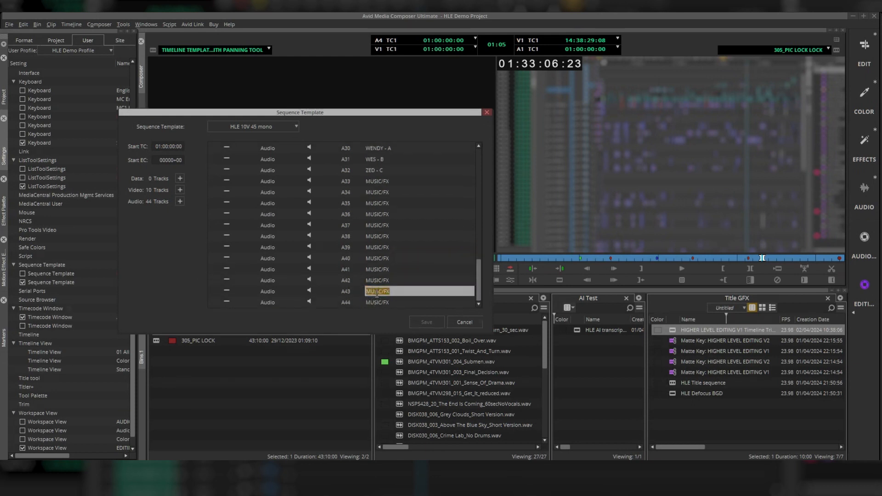
{"action": "key", "text": "Caps_Lock"}
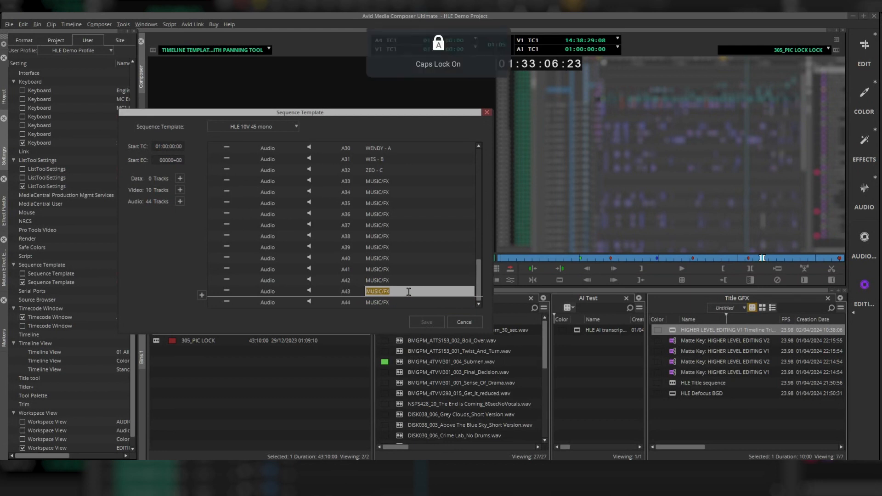
{"action": "type", "text": "REVER"}
{"action": "type", "text": "B"}
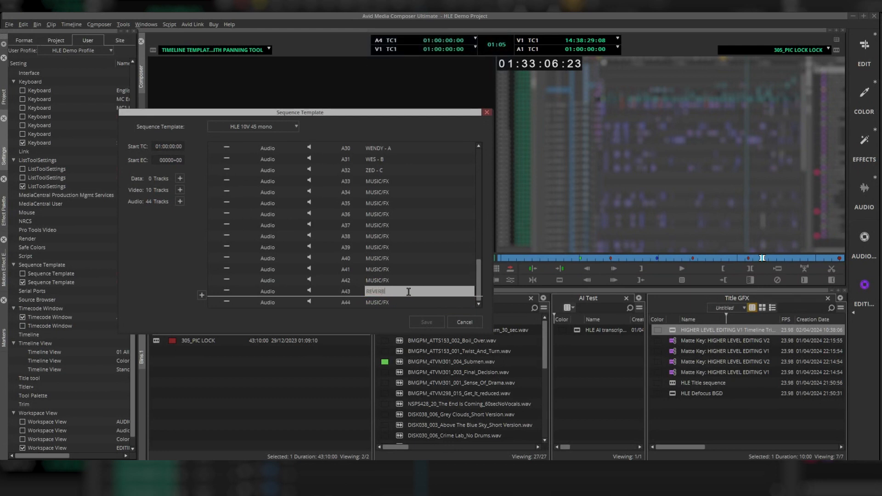
- Rename audio track A44 to REVERB and save the sequence template
{"action": "left_click", "coordinate": [389, 302]}
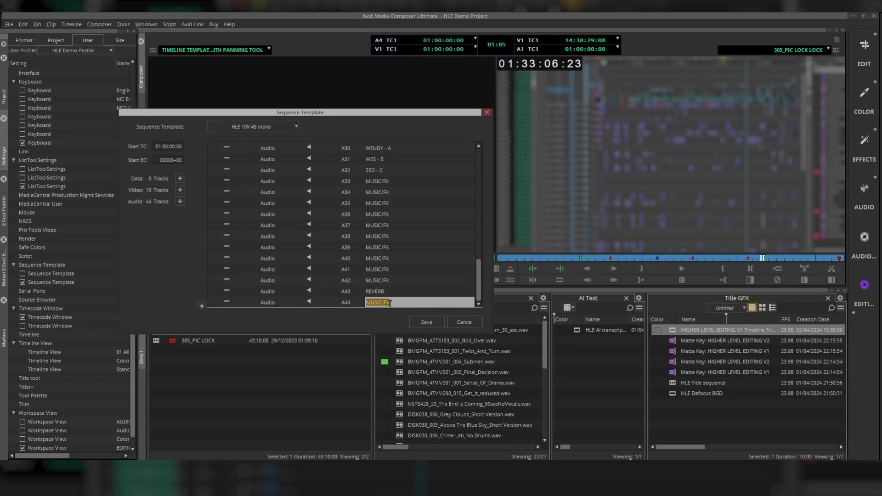
{"action": "type", "text": "REVERB"}
{"action": "left_click", "coordinate": [426, 321]}
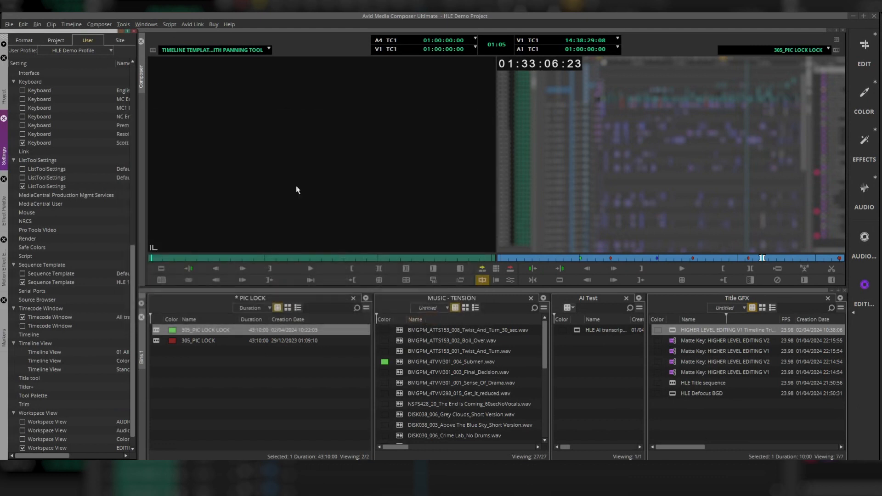
- Reopen the HLE 10V 45 mono template to check the last audio track names, then close it
{"action": "double_click", "coordinate": [37, 285]}
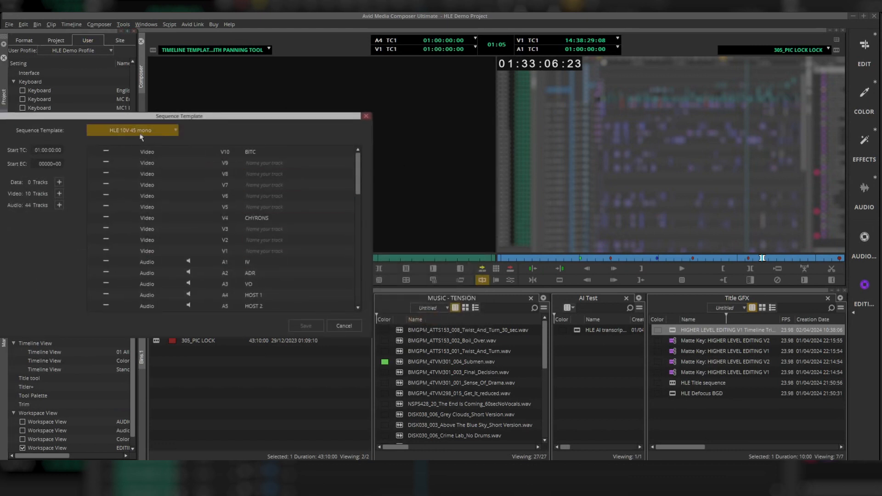
{"action": "scroll", "coordinate": [247, 251], "scroll_direction": "down", "scroll_amount": 13}
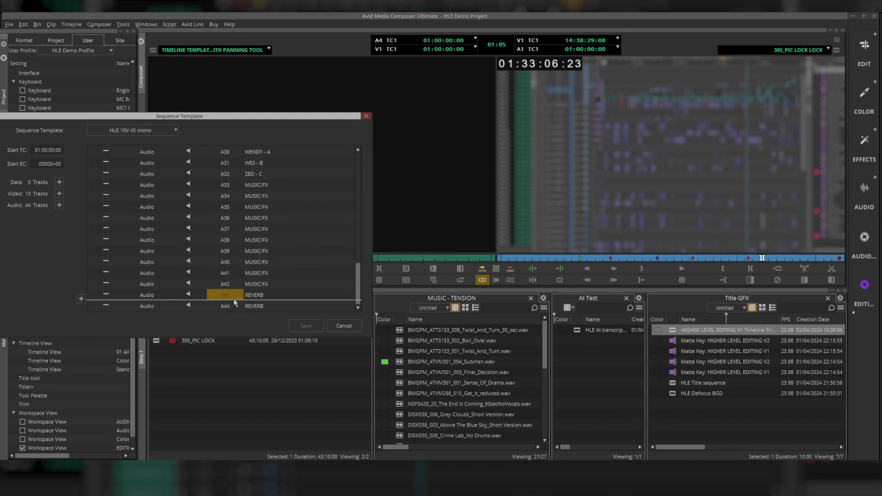
{"action": "left_click", "coordinate": [342, 326]}
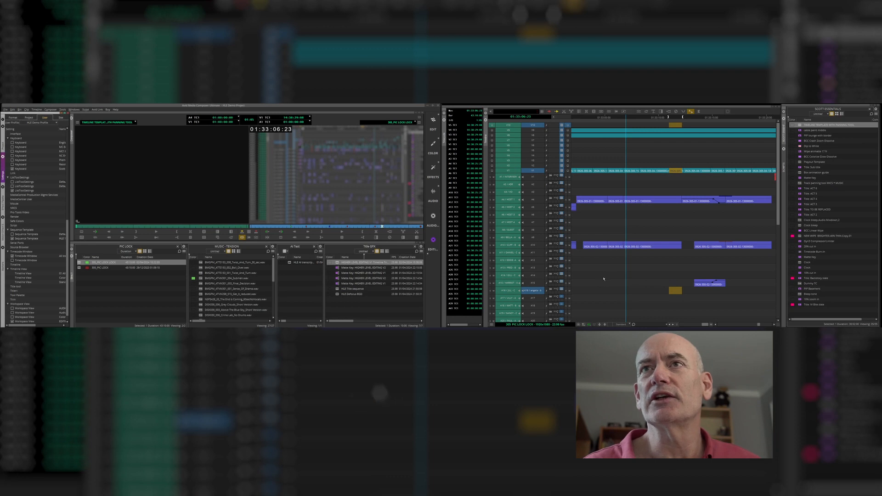
- Apply the HLE 10V 45 mono sequence template to the current sequence on the timeline
{"action": "left_click", "coordinate": [598, 301]}
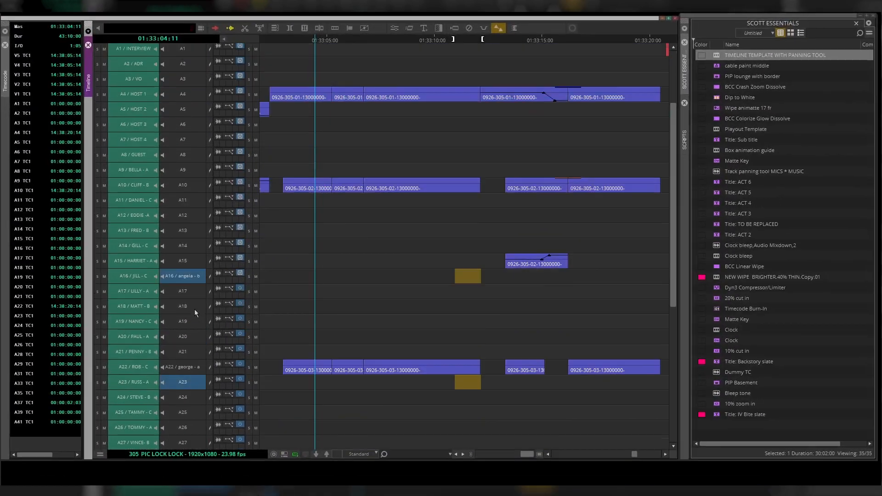
{"action": "scroll", "coordinate": [539, 260], "scroll_direction": "down", "scroll_amount": 3}
{"action": "scroll", "coordinate": [195, 311], "scroll_direction": "down", "scroll_amount": 3}
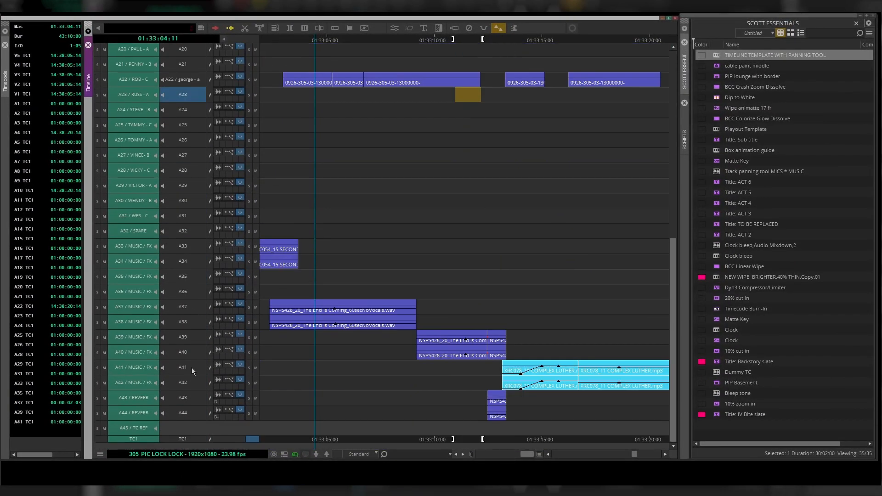
{"action": "scroll", "coordinate": [192, 368], "scroll_direction": "up", "scroll_amount": 6}
{"action": "scroll", "coordinate": [189, 412], "scroll_direction": "up", "scroll_amount": 3}
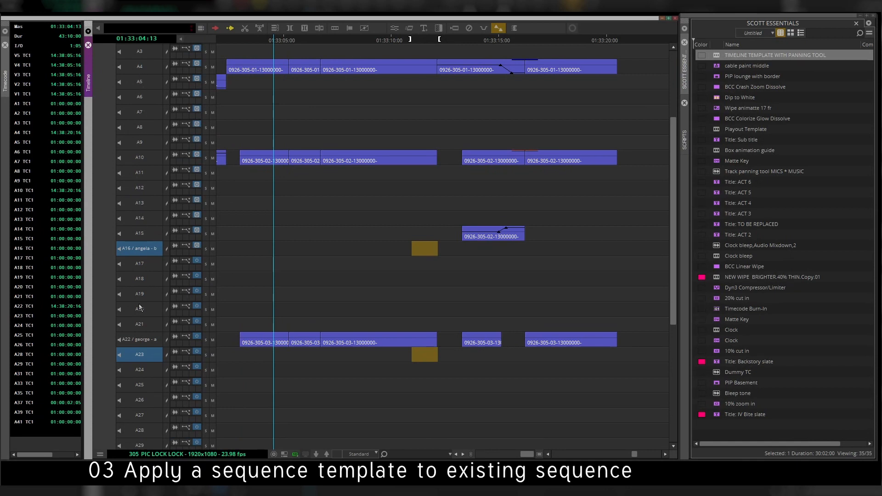
{"action": "right_click", "coordinate": [272, 198]}
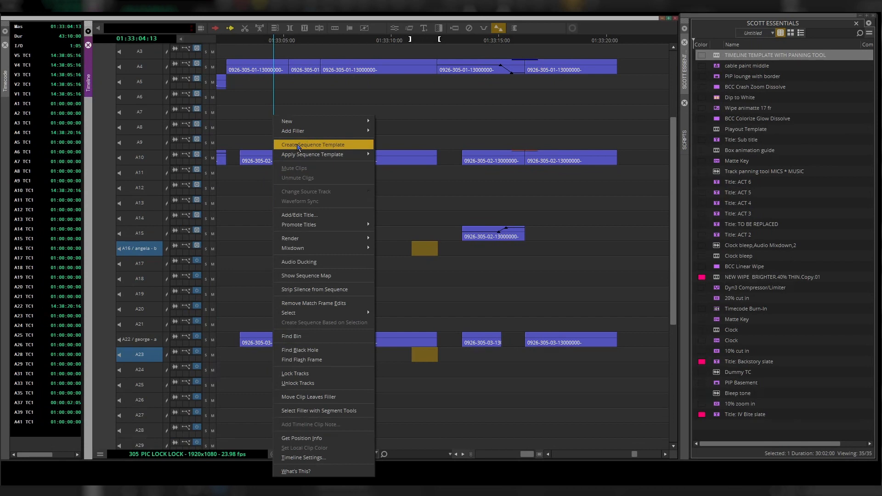
{"action": "mouse_move", "coordinate": [299, 157]}
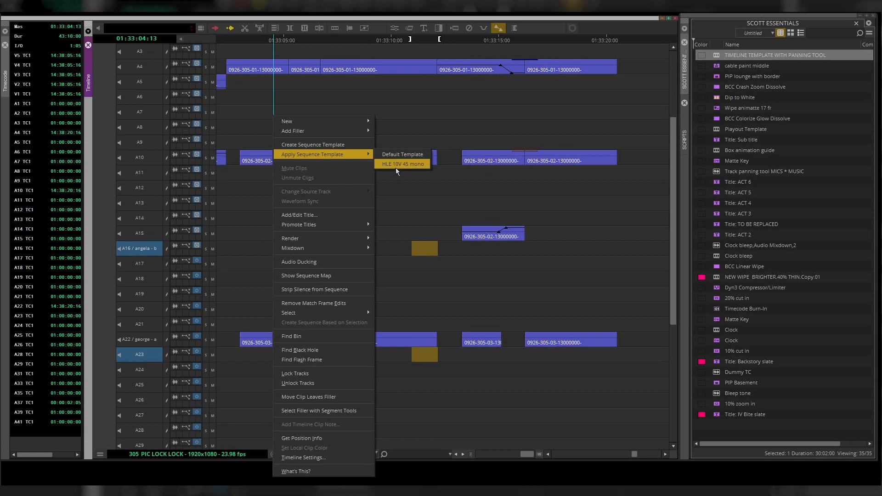
{"action": "left_click", "coordinate": [420, 168]}
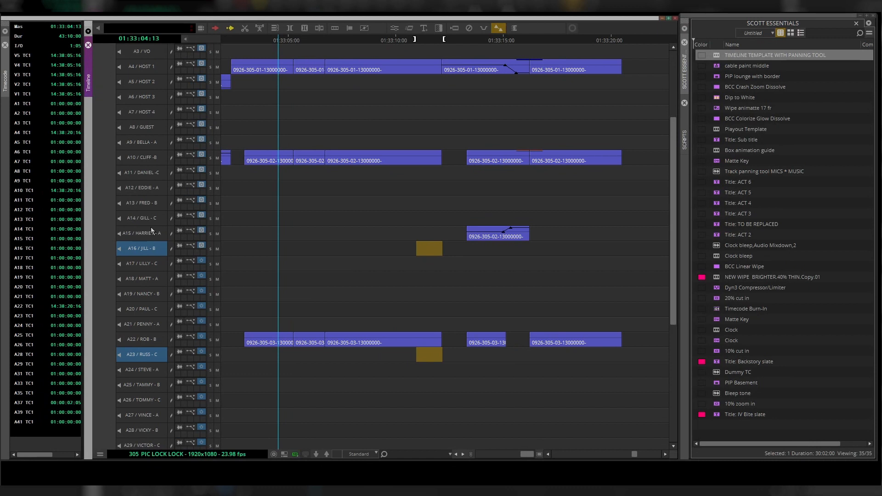
- Scroll through the timeline tracks to review the track names from the applied template
{"action": "scroll", "coordinate": [151, 227], "scroll_direction": "up", "scroll_amount": 5}
{"action": "scroll", "coordinate": [151, 227], "scroll_direction": "down", "scroll_amount": 13}
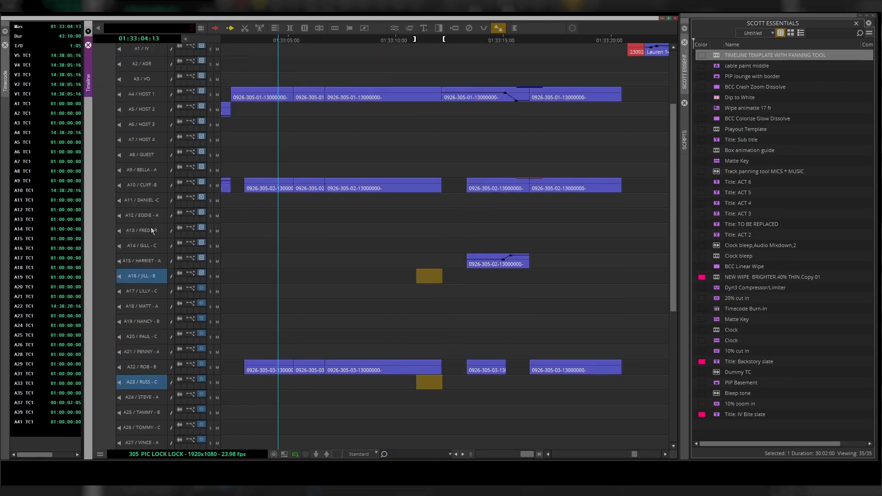
{"action": "scroll", "coordinate": [152, 230], "scroll_direction": "down", "scroll_amount": 2}
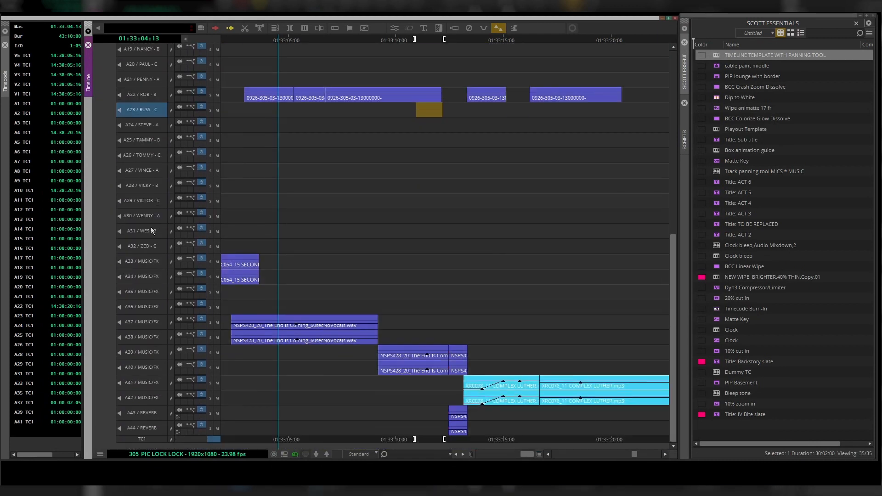
{"action": "scroll", "coordinate": [142, 266], "scroll_direction": "up", "scroll_amount": 6}
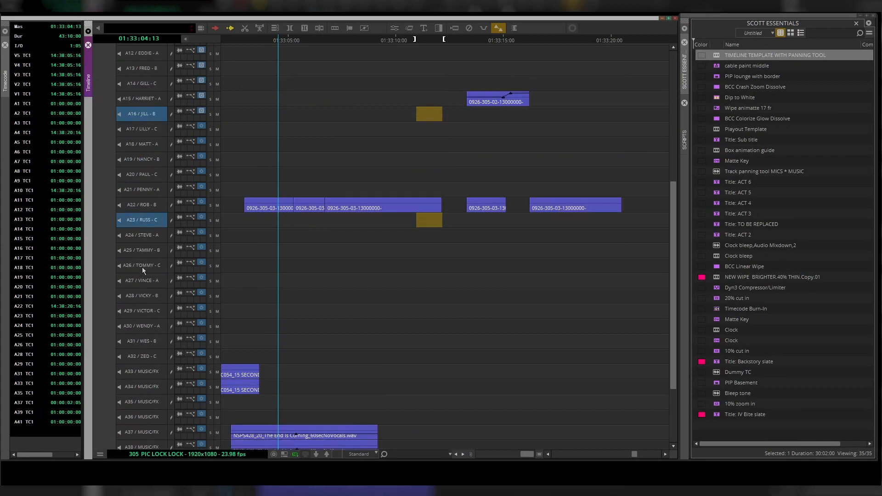
{"action": "scroll", "coordinate": [142, 271], "scroll_direction": "up", "scroll_amount": 8}
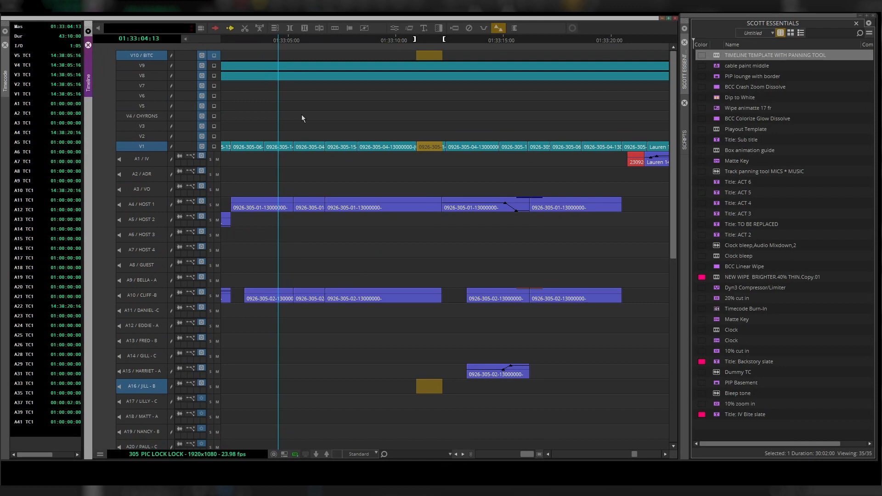
{"action": "scroll", "coordinate": [301, 118], "scroll_direction": "down", "scroll_amount": 11}
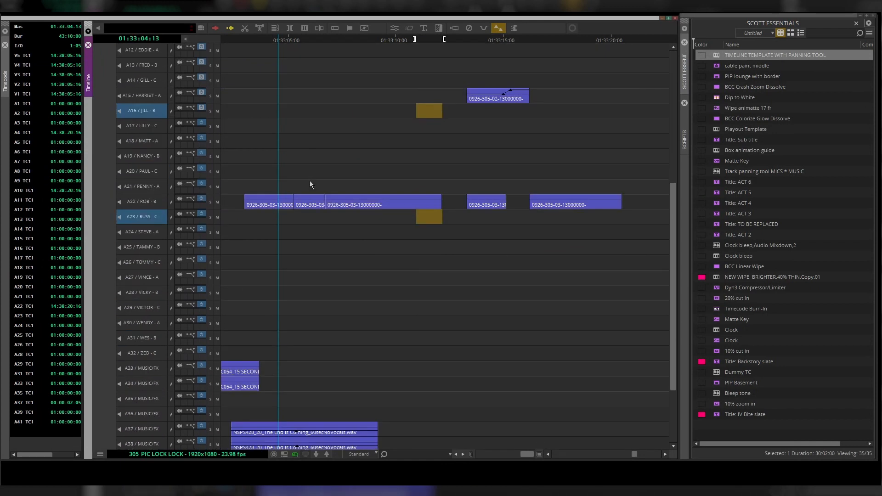
{"action": "scroll", "coordinate": [311, 185], "scroll_direction": "up", "scroll_amount": 5}
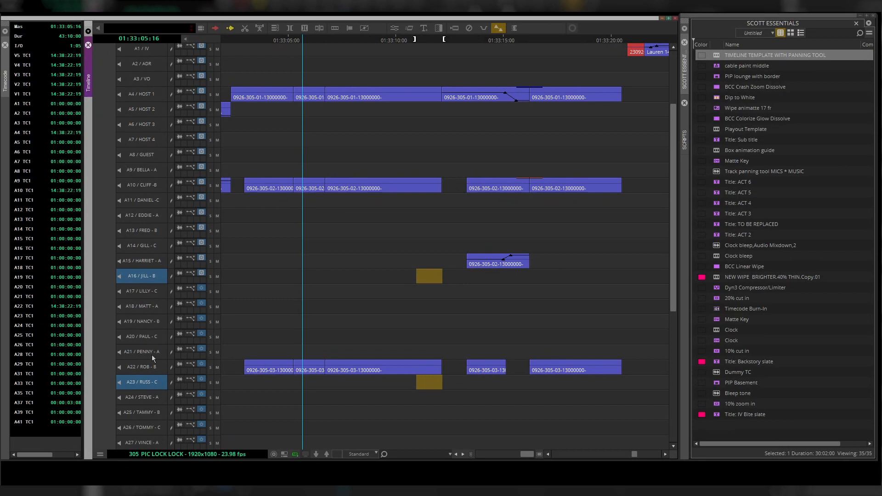
{"action": "scroll", "coordinate": [151, 354], "scroll_direction": "up", "scroll_amount": 3}
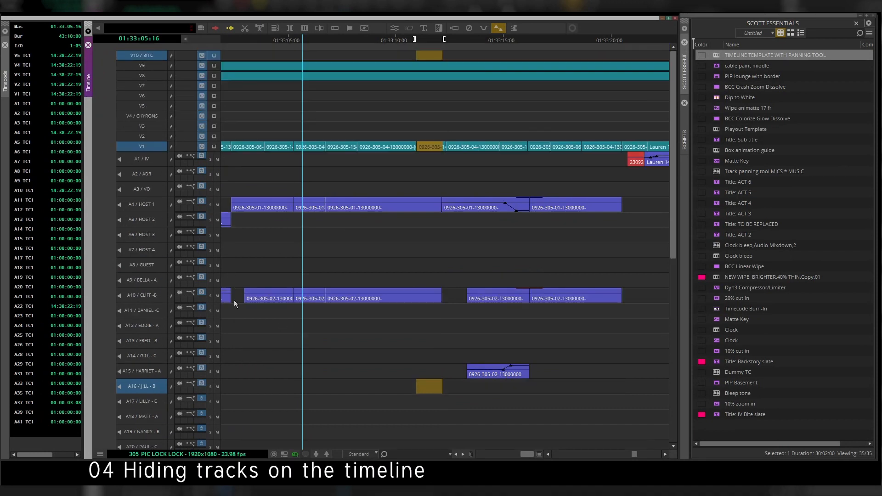
- Deselect all tracks in the timeline
{"action": "scroll", "coordinate": [309, 282], "scroll_direction": "down", "scroll_amount": 2}
{"action": "scroll", "coordinate": [381, 303], "scroll_direction": "up", "scroll_amount": 2}
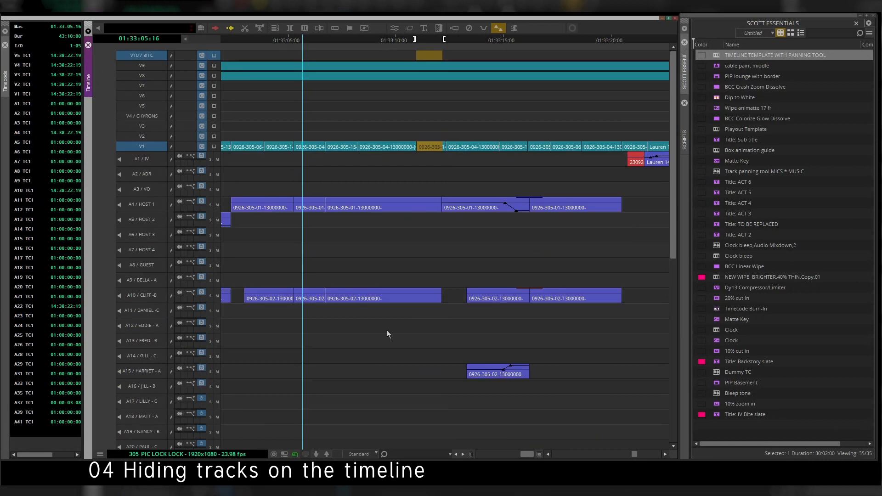
{"action": "key", "text": "ctrl+shift+a"}
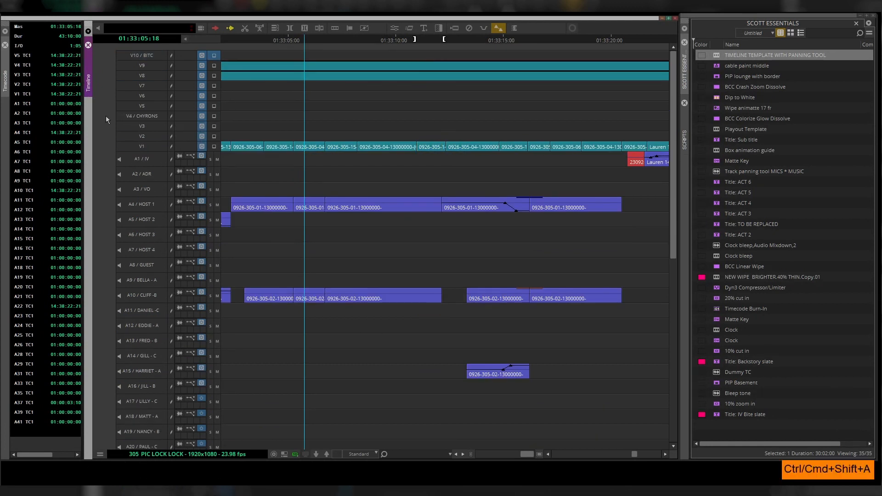
{"action": "scroll", "coordinate": [372, 359], "scroll_direction": "down", "scroll_amount": 5}
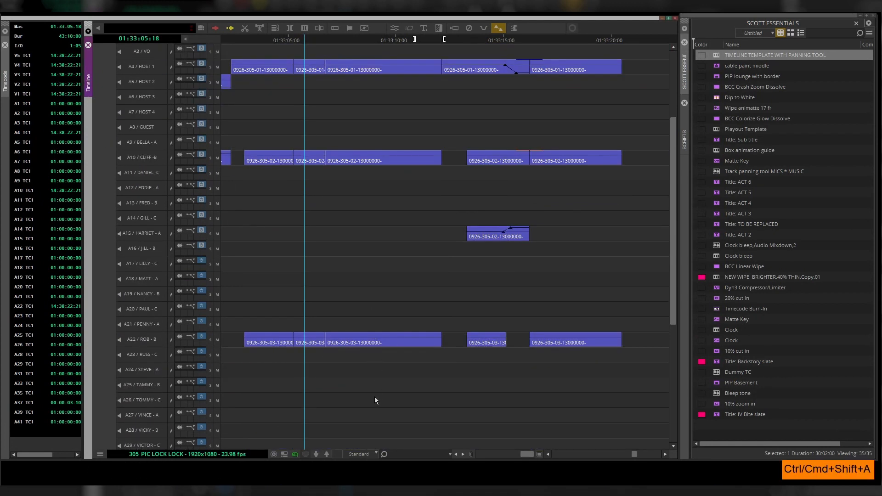
{"action": "left_click", "coordinate": [366, 454]}
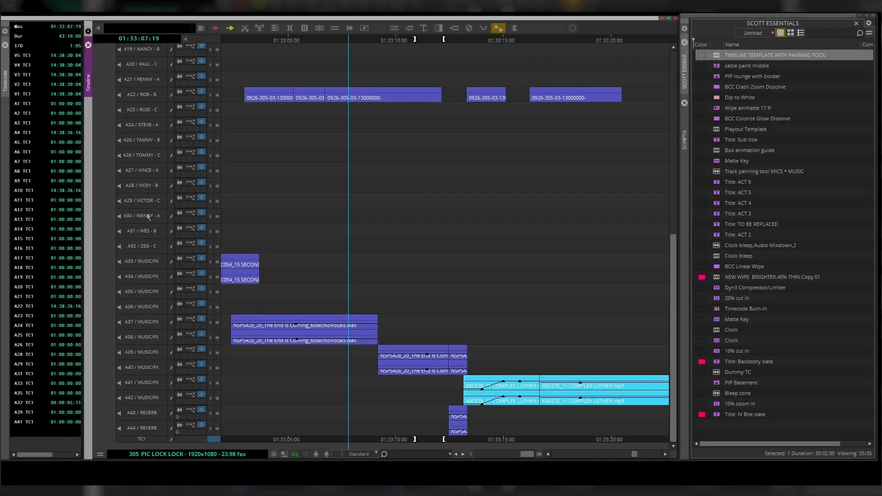
{"action": "left_click", "coordinate": [148, 218]}
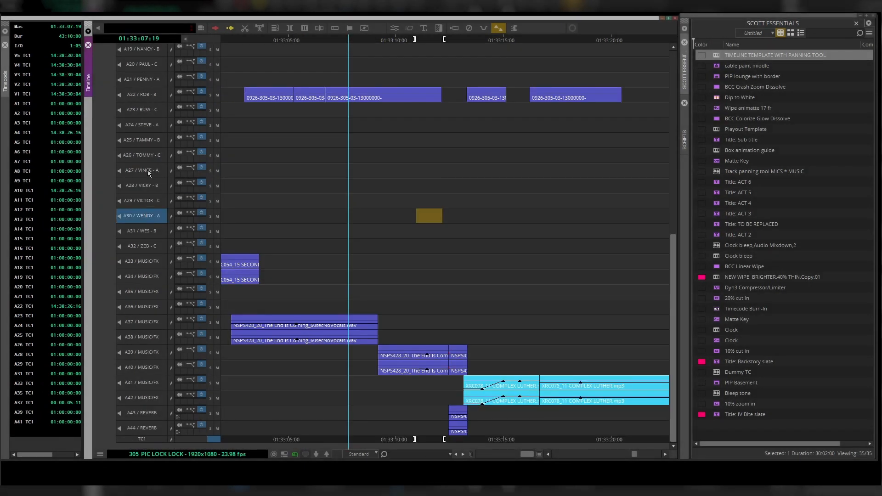
{"action": "left_click", "coordinate": [141, 216]}
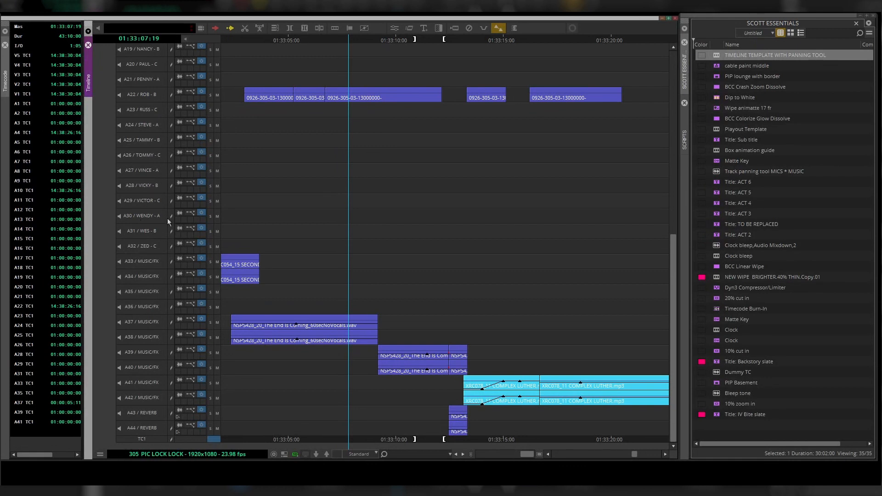
- Select the B and C character audio tracks from A22 ROB to A32 ZED
{"action": "left_click", "coordinate": [156, 245]}
{"action": "left_click", "coordinate": [147, 231], "text": "shift"}
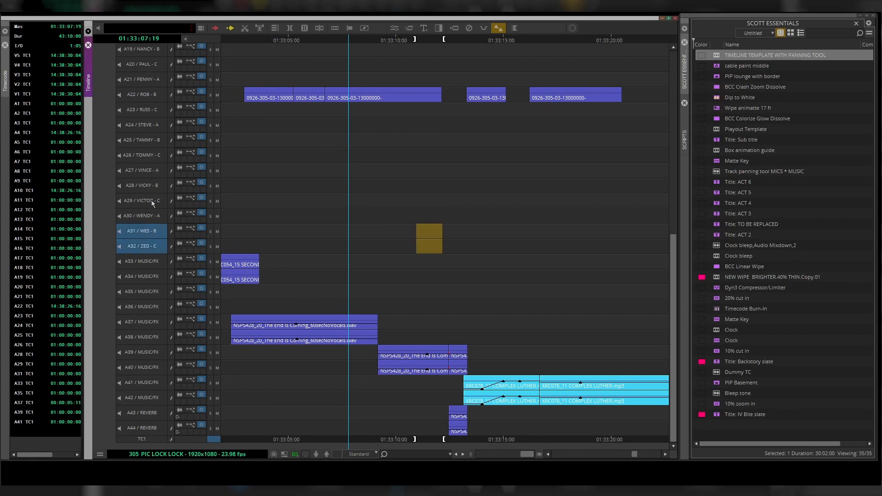
{"action": "left_click", "coordinate": [150, 201], "text": "shift"}
{"action": "left_click", "coordinate": [149, 185], "text": "shift"}
{"action": "left_click", "coordinate": [149, 155], "text": "shift"}
{"action": "left_click", "coordinate": [150, 140], "text": "shift"}
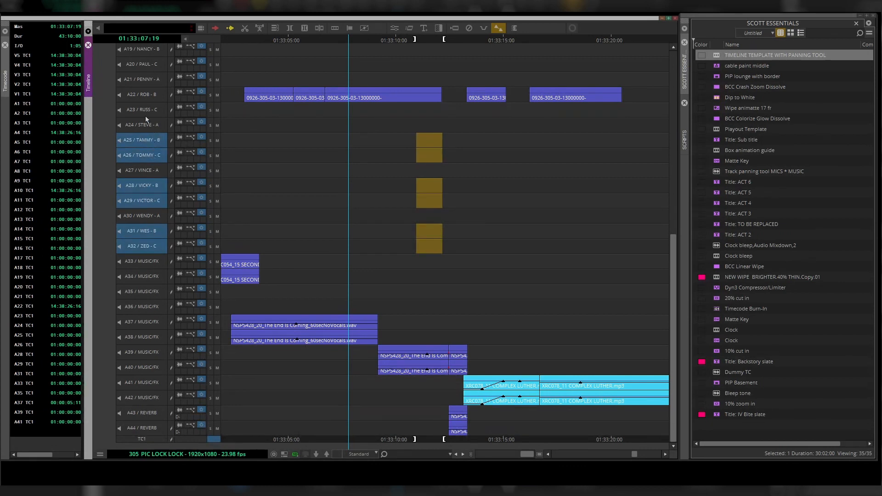
{"action": "left_click", "coordinate": [145, 109], "text": "shift"}
{"action": "left_click", "coordinate": [145, 98], "text": "shift"}
- Add the B and C tracks from A10 CLIFF to A20 PAUL, plus A8 GUEST and A2 ADR, to the selection
{"action": "scroll", "coordinate": [145, 98], "scroll_direction": "up", "scroll_amount": 3}
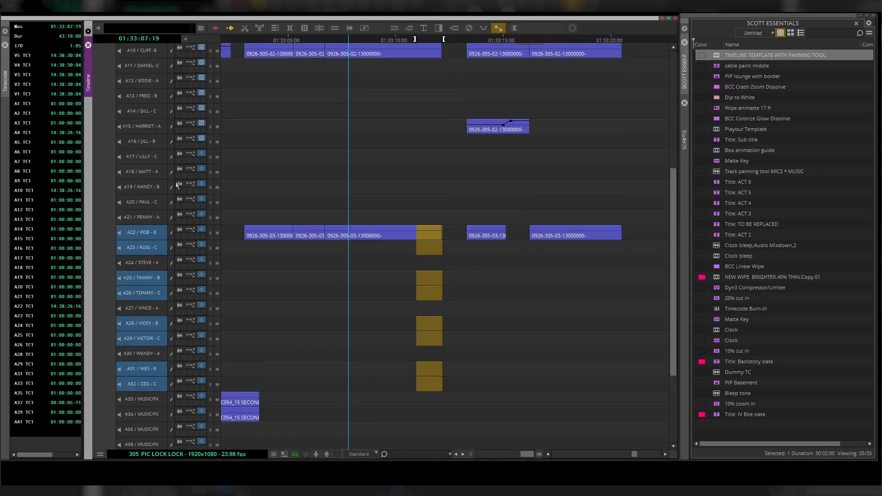
{"action": "left_click", "coordinate": [149, 202], "text": "shift"}
{"action": "left_click", "coordinate": [149, 186], "text": "shift"}
{"action": "left_click", "coordinate": [145, 156], "text": "shift"}
{"action": "left_click", "coordinate": [144, 140], "text": "shift"}
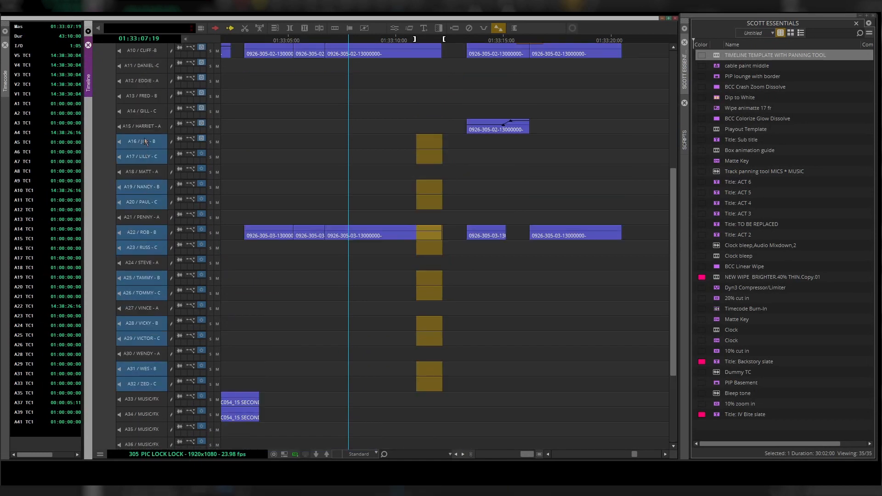
{"action": "scroll", "coordinate": [144, 137], "scroll_direction": "up", "scroll_amount": 3}
{"action": "left_click", "coordinate": [150, 221], "text": "shift"}
{"action": "left_click", "coordinate": [149, 206], "text": "shift"}
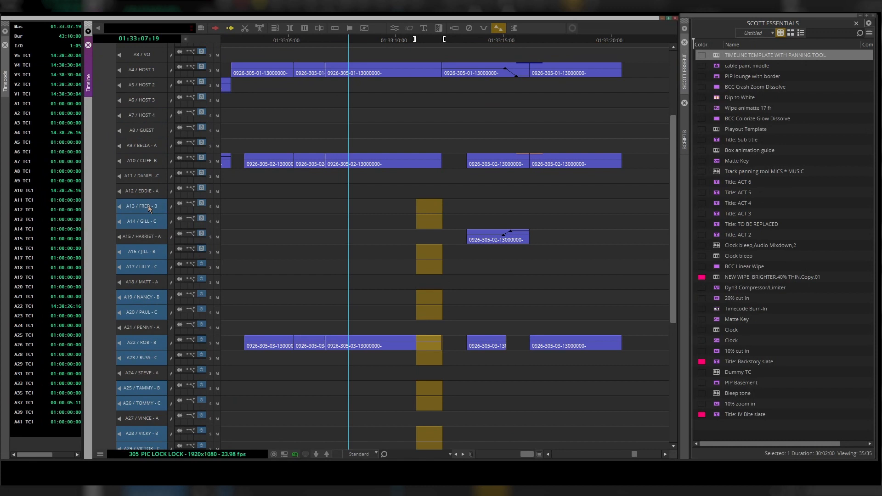
{"action": "left_click", "coordinate": [145, 177], "text": "shift"}
{"action": "left_click", "coordinate": [144, 163], "text": "shift"}
{"action": "scroll", "coordinate": [153, 174], "scroll_direction": "up", "scroll_amount": 2}
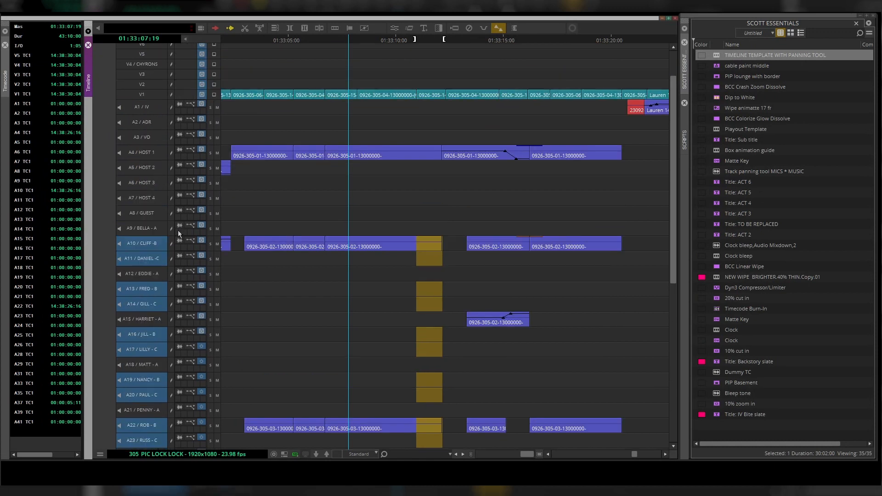
{"action": "left_click", "coordinate": [153, 213], "text": "shift"}
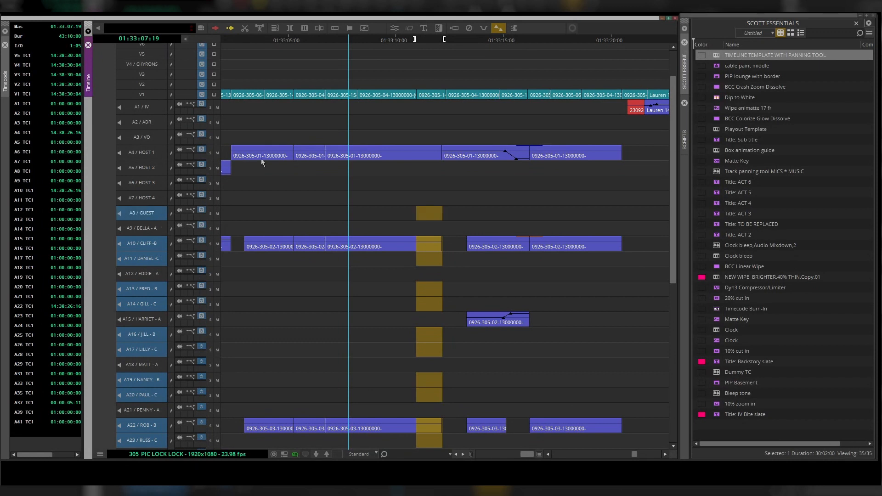
{"action": "left_click", "coordinate": [155, 127], "text": "shift"}
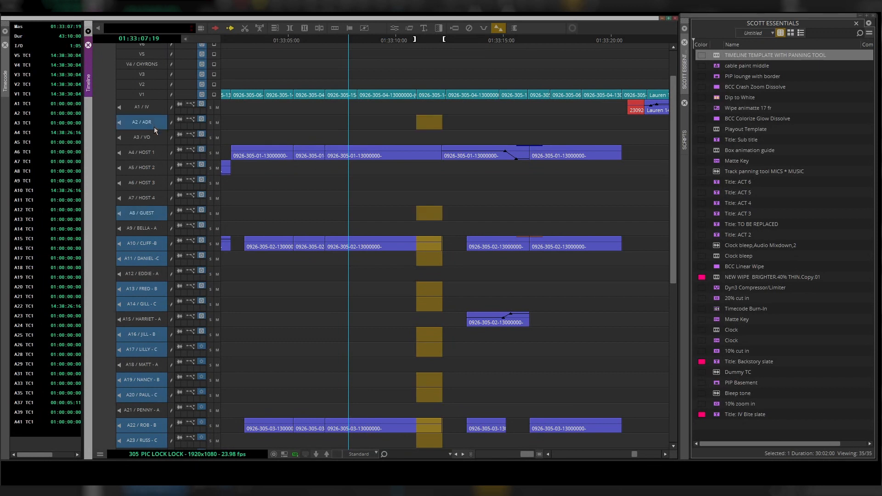
- Hide the selected tracks from the timeline
{"action": "scroll", "coordinate": [315, 307], "scroll_direction": "down", "scroll_amount": 7}
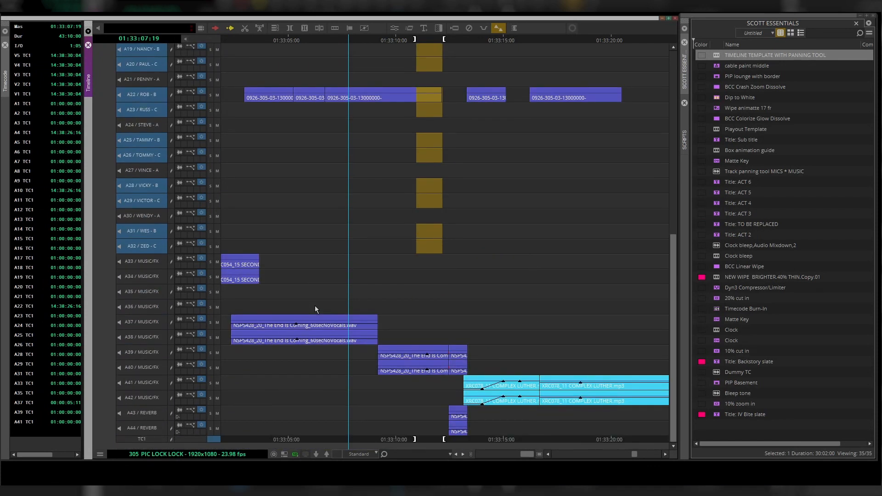
{"action": "scroll", "coordinate": [149, 339], "scroll_direction": "up", "scroll_amount": 8}
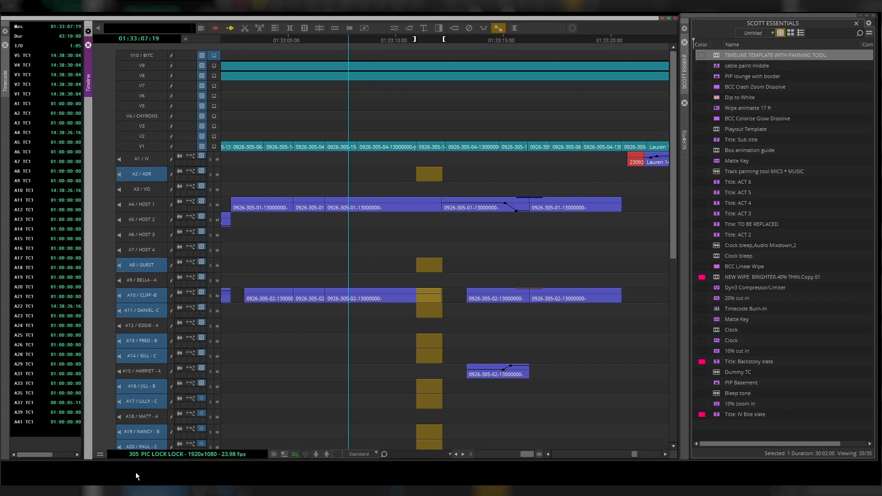
{"action": "left_click", "coordinate": [102, 457]}
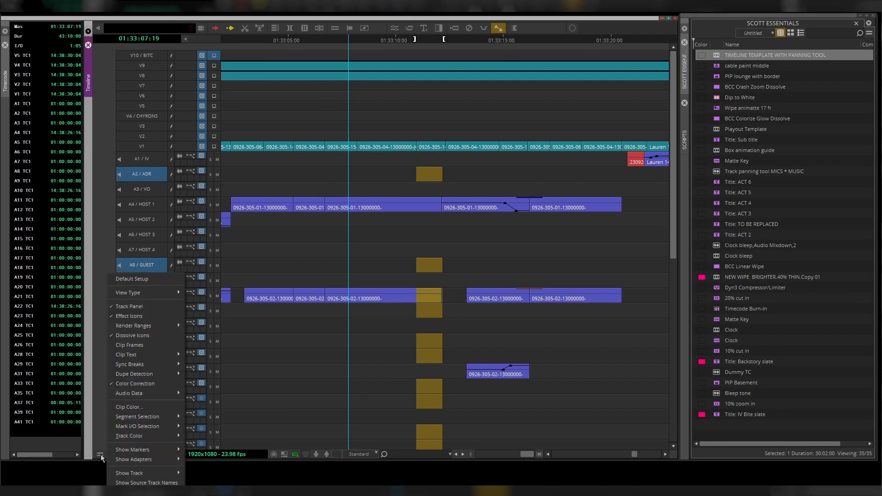
{"action": "mouse_move", "coordinate": [127, 474]}
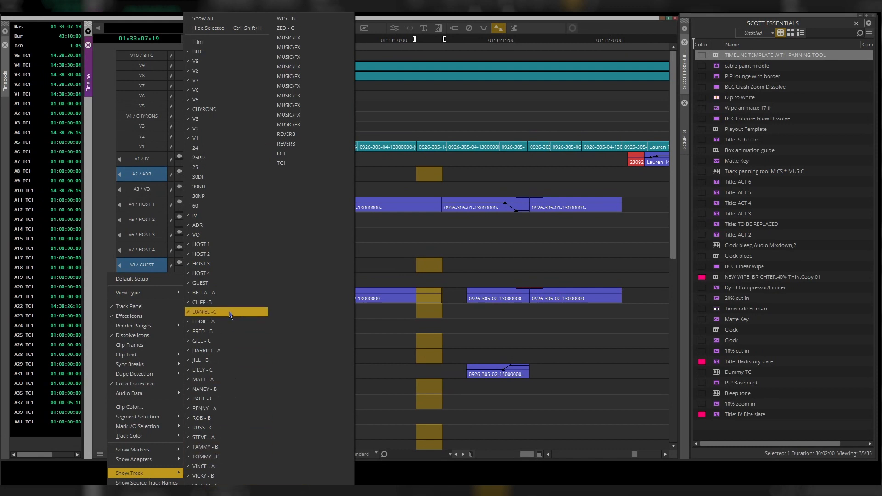
{"action": "left_click", "coordinate": [209, 28]}
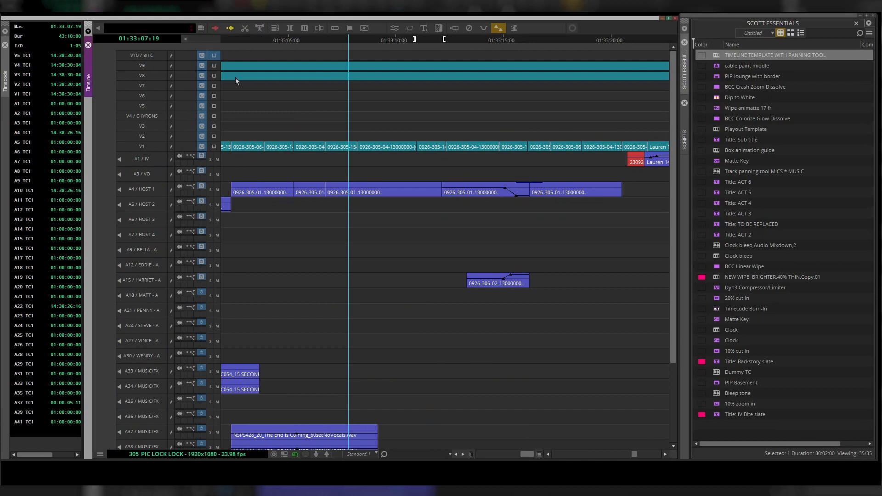
- Scroll through the timeline to review the tracks that remain visible
{"action": "scroll", "coordinate": [362, 289], "scroll_direction": "down", "scroll_amount": 5}
{"action": "scroll", "coordinate": [363, 288], "scroll_direction": "up", "scroll_amount": 5}
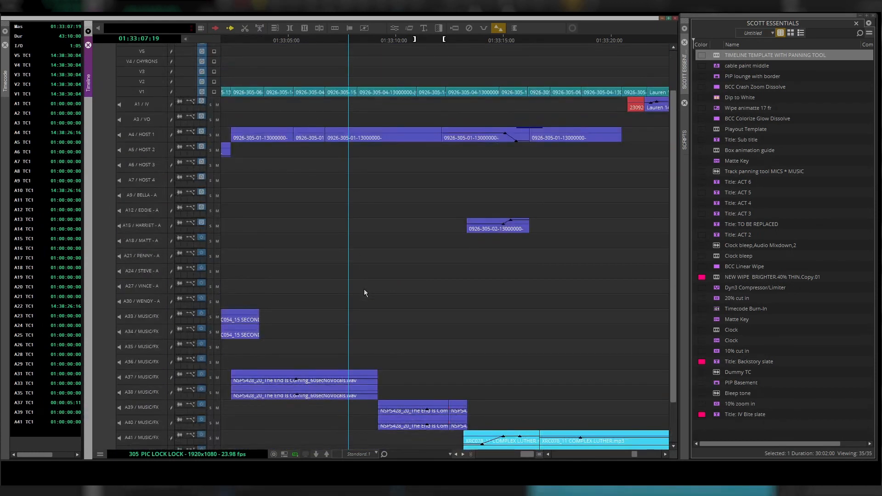
{"action": "scroll", "coordinate": [364, 288], "scroll_direction": "down", "scroll_amount": 5}
{"action": "scroll", "coordinate": [365, 289], "scroll_direction": "up", "scroll_amount": 5}
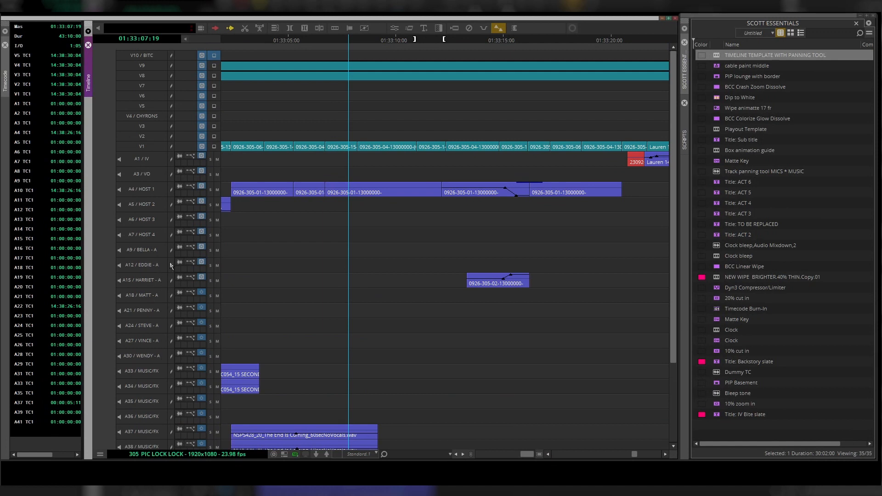
{"action": "scroll", "coordinate": [161, 204], "scroll_direction": "down", "scroll_amount": 5}
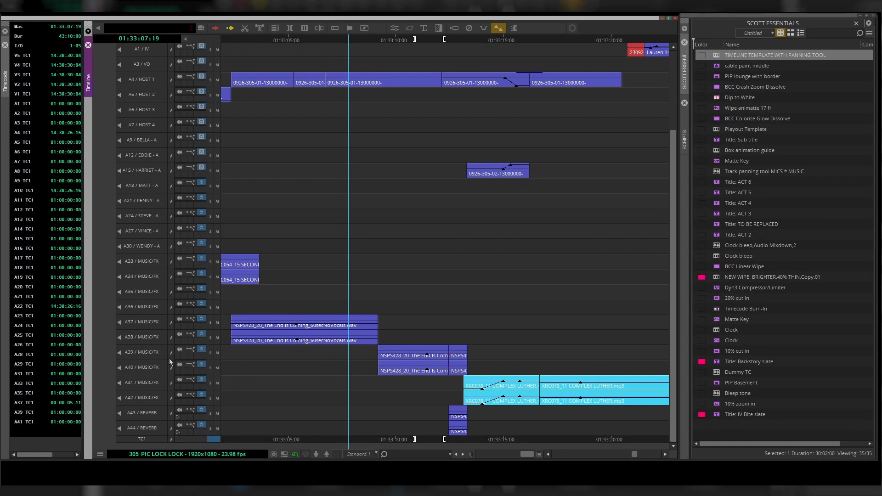
{"action": "scroll", "coordinate": [157, 347], "scroll_direction": "up", "scroll_amount": 5}
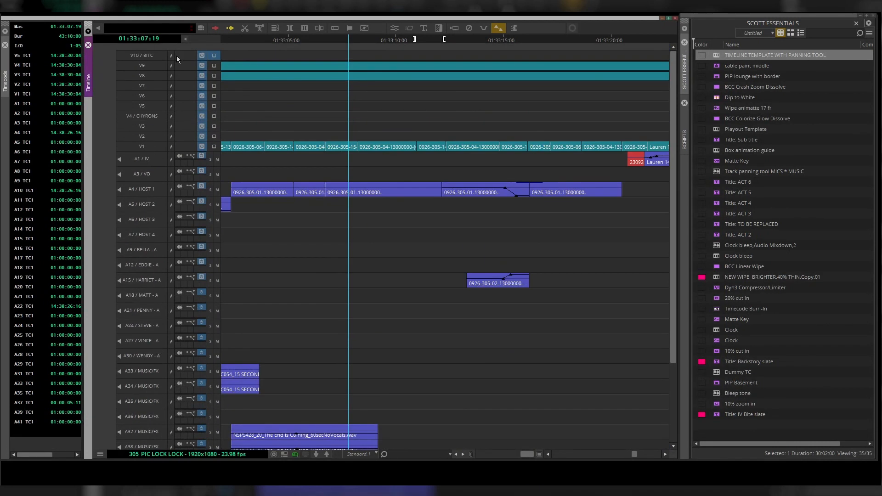
{"action": "scroll", "coordinate": [170, 352], "scroll_direction": "down", "scroll_amount": 5}
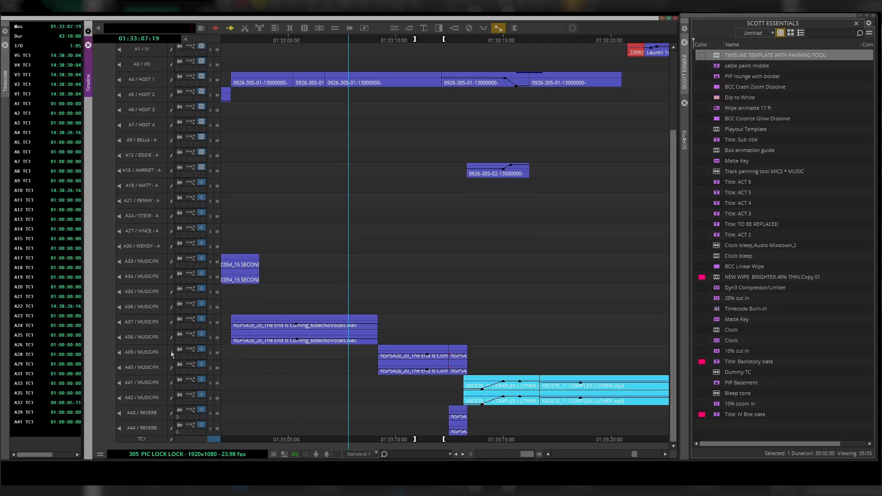
- Turn on sync lock for all tracks in the timeline
{"action": "left_click", "coordinate": [172, 440]}
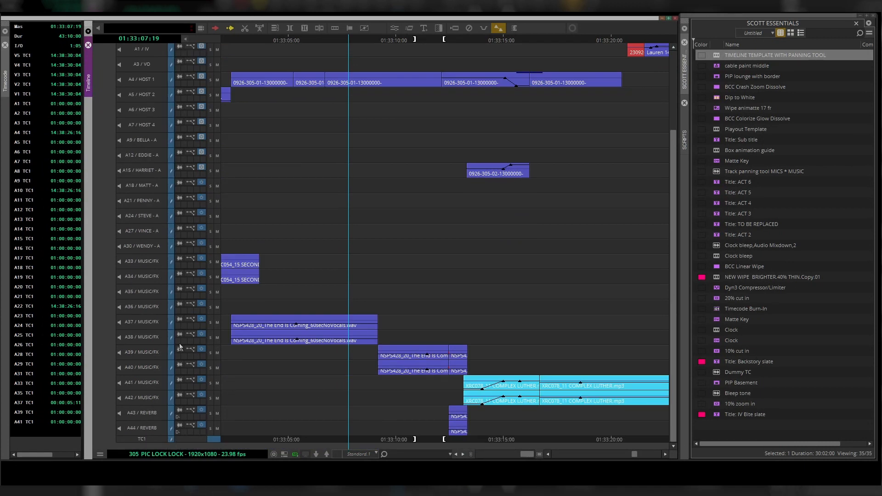
{"action": "left_click", "coordinate": [172, 440]}
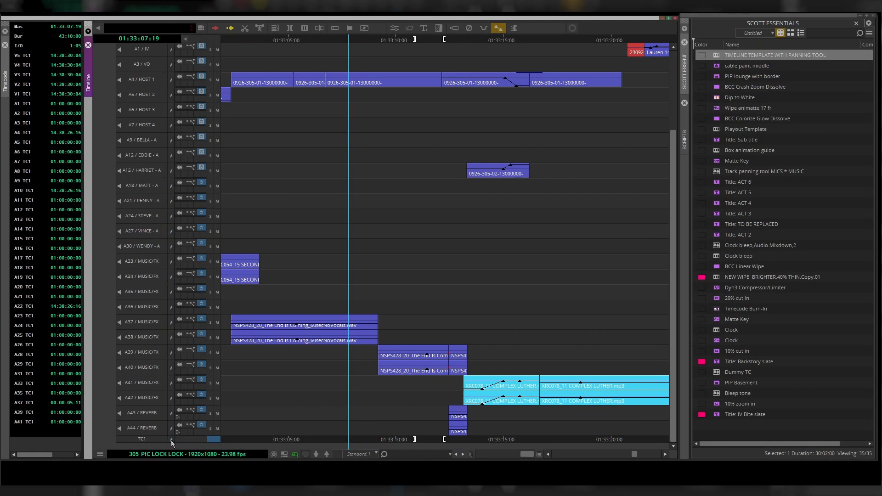
{"action": "left_click", "coordinate": [171, 440]}
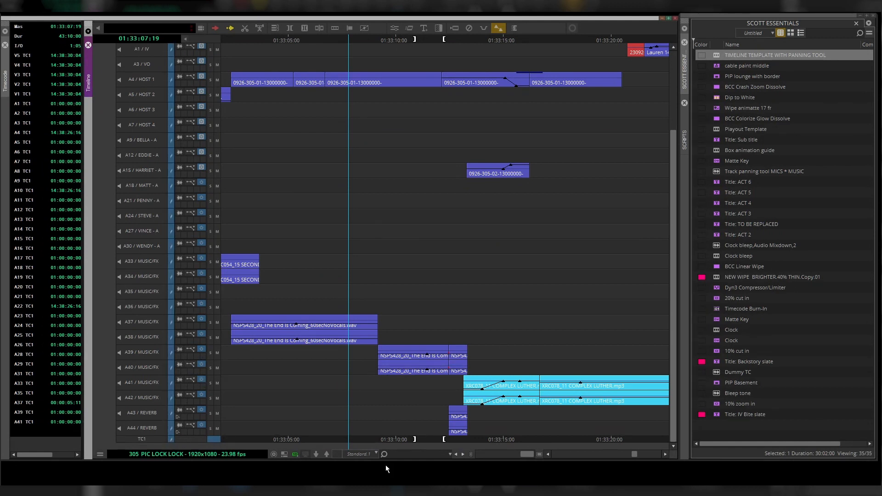
- Switch the timeline view back to Standard to show all tracks again
{"action": "left_click", "coordinate": [371, 457]}
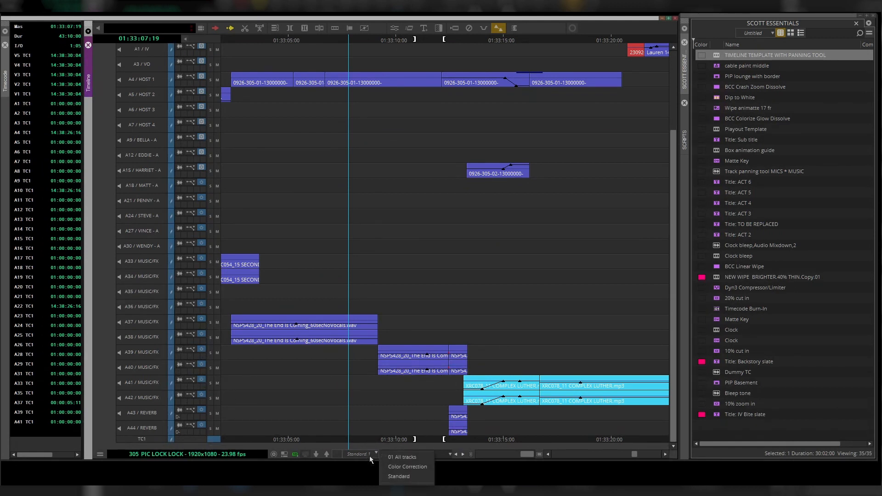
{"action": "left_click", "coordinate": [395, 477]}
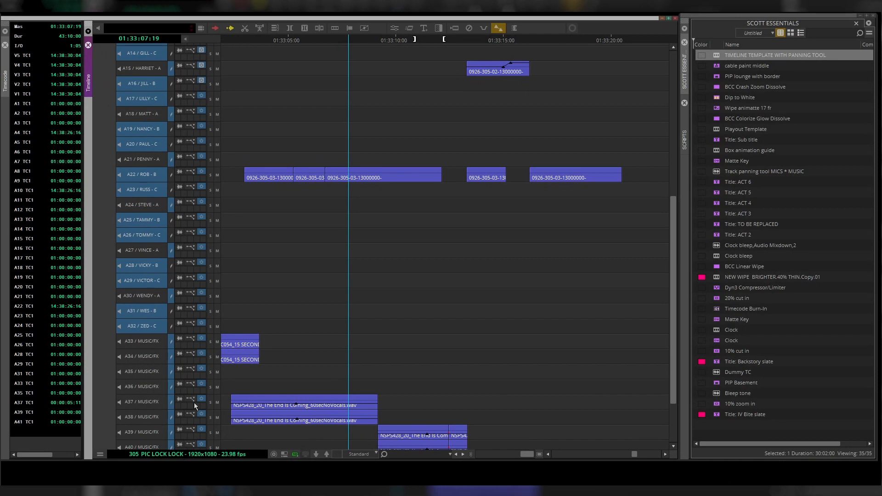
{"action": "scroll", "coordinate": [194, 402], "scroll_direction": "down", "scroll_amount": 3}
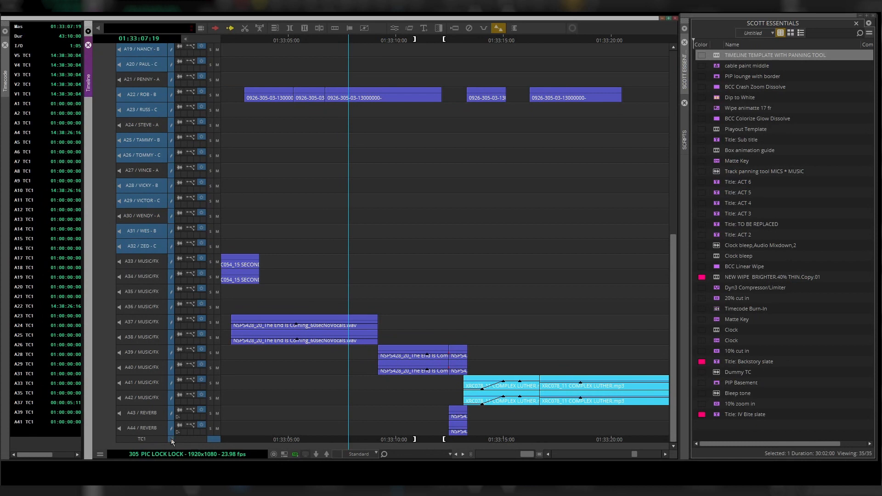
- Hide the selected tracks from the timeline again
{"action": "left_click", "coordinate": [100, 454]}
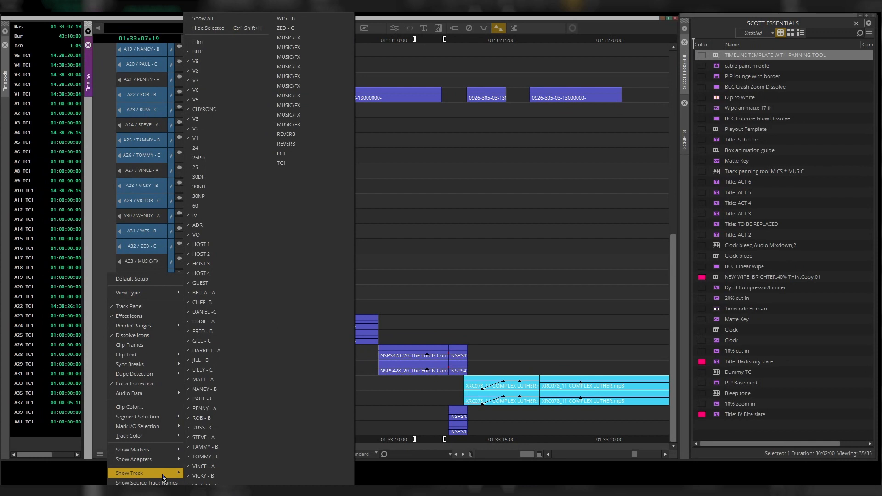
{"action": "left_click", "coordinate": [250, 30]}
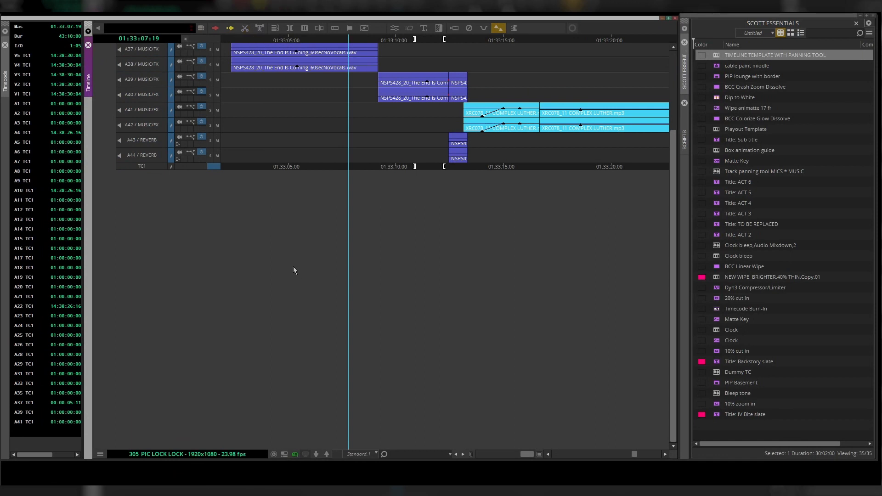
- Scroll up and down the timeline to check the remaining visible tracks
{"action": "scroll", "coordinate": [293, 267], "scroll_direction": "up", "scroll_amount": 14}
{"action": "scroll", "coordinate": [294, 271], "scroll_direction": "down", "scroll_amount": 4}
{"action": "scroll", "coordinate": [295, 271], "scroll_direction": "up", "scroll_amount": 1}
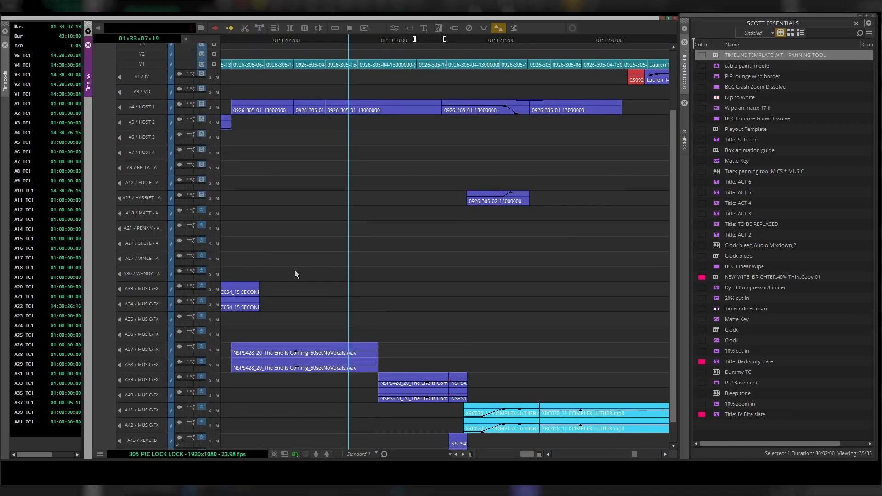
{"action": "scroll", "coordinate": [295, 271], "scroll_direction": "up", "scroll_amount": 3}
{"action": "scroll", "coordinate": [296, 272], "scroll_direction": "down", "scroll_amount": 4}
{"action": "scroll", "coordinate": [296, 273], "scroll_direction": "up", "scroll_amount": 4}
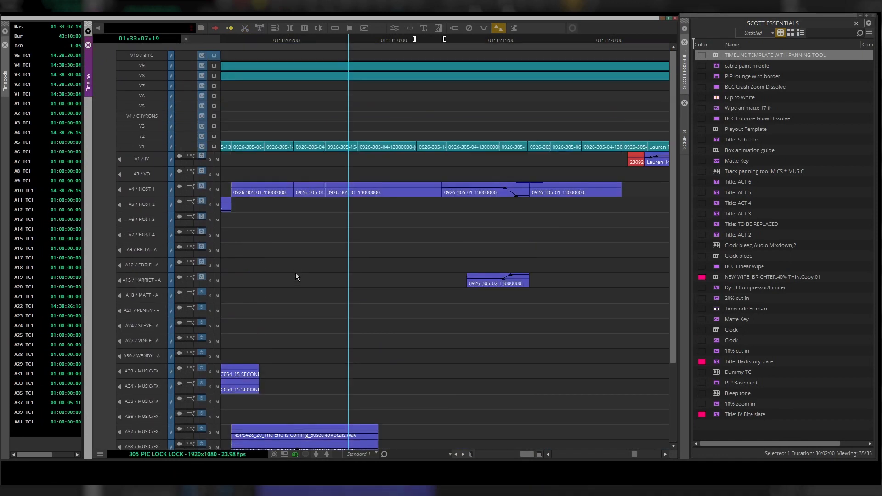
{"action": "scroll", "coordinate": [296, 272], "scroll_direction": "down", "scroll_amount": 4}
{"action": "scroll", "coordinate": [296, 274], "scroll_direction": "up", "scroll_amount": 4}
{"action": "scroll", "coordinate": [296, 274], "scroll_direction": "down", "scroll_amount": 4}
{"action": "scroll", "coordinate": [295, 275], "scroll_direction": "up", "scroll_amount": 3}
{"action": "scroll", "coordinate": [295, 277], "scroll_direction": "down", "scroll_amount": 3}
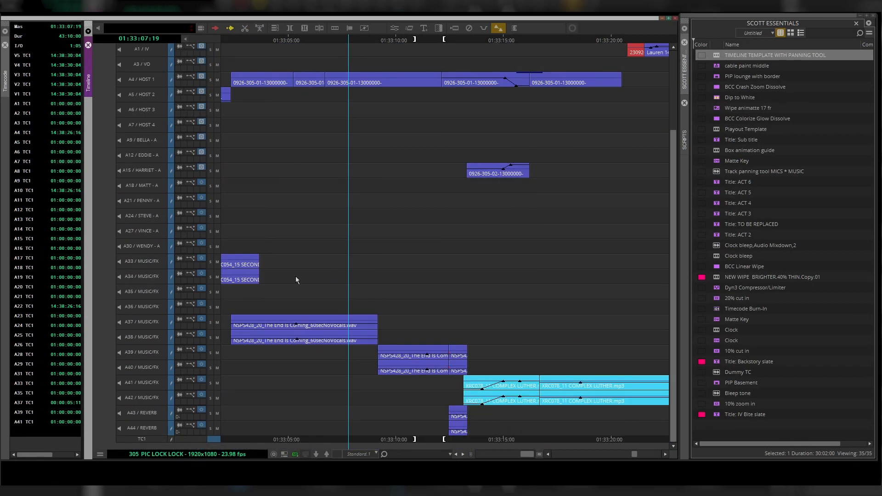
- Shrink the V5 to V10 video tracks, A3 VO, A7 HOST 4 and the A43–A44 REVERB tracks to a smaller height
{"action": "scroll", "coordinate": [296, 276], "scroll_direction": "up", "scroll_amount": 4}
{"action": "scroll", "coordinate": [296, 276], "scroll_direction": "down", "scroll_amount": 4}
{"action": "scroll", "coordinate": [148, 412], "scroll_direction": "up", "scroll_amount": 4}
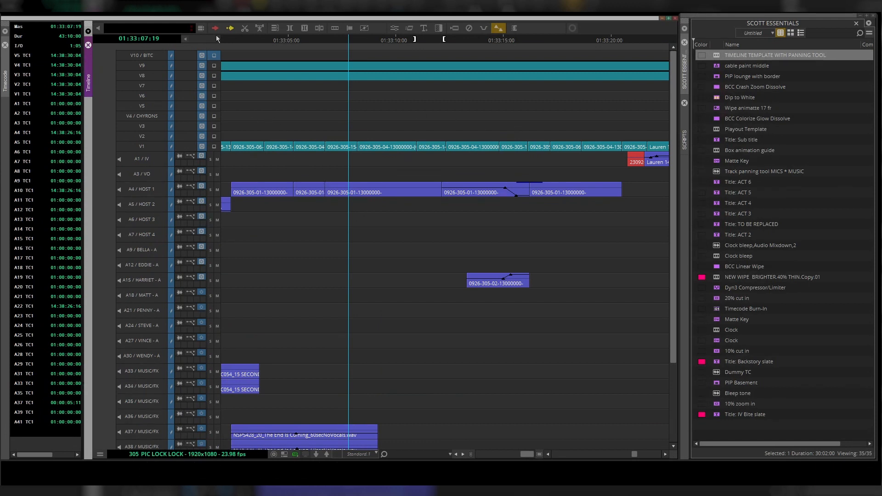
{"action": "left_click", "coordinate": [144, 56]}
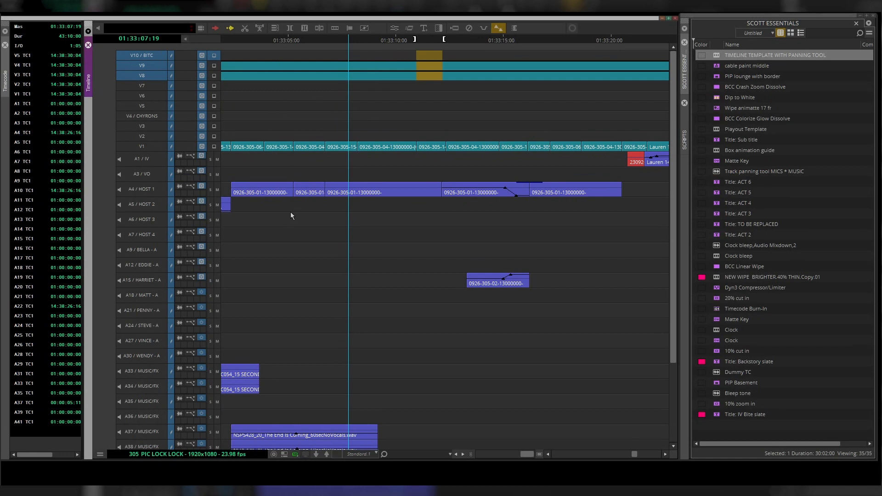
{"action": "left_click_drag", "start_coordinate": [136, 89], "coordinate": [153, 114]}
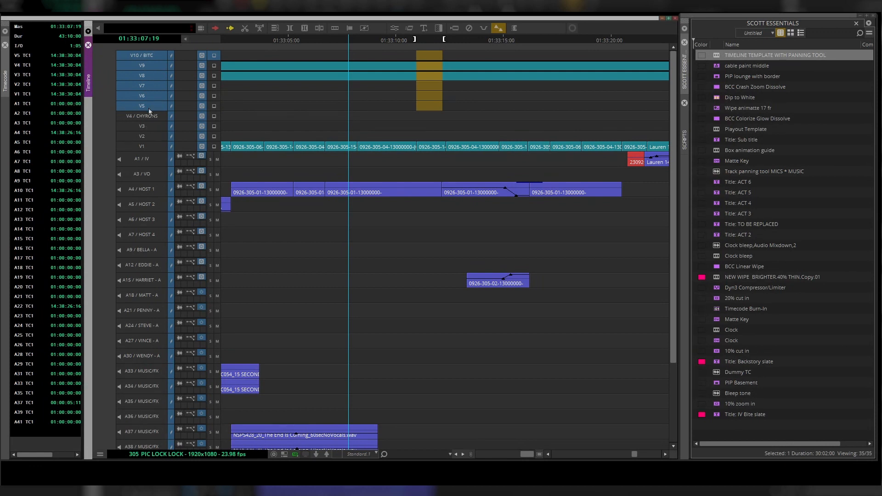
{"action": "scroll", "coordinate": [147, 108], "scroll_direction": "down", "scroll_amount": 2}
{"action": "scroll", "coordinate": [148, 109], "scroll_direction": "down", "scroll_amount": 2}
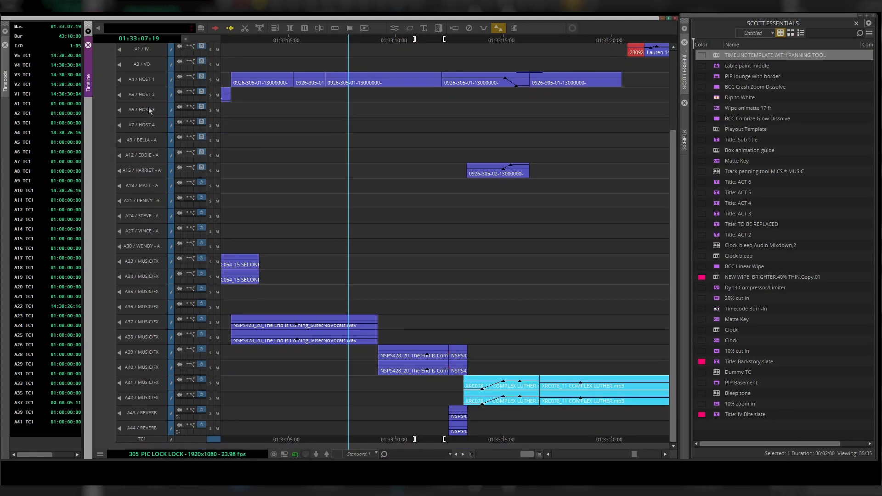
{"action": "left_click_drag", "start_coordinate": [136, 426], "coordinate": [146, 416]}
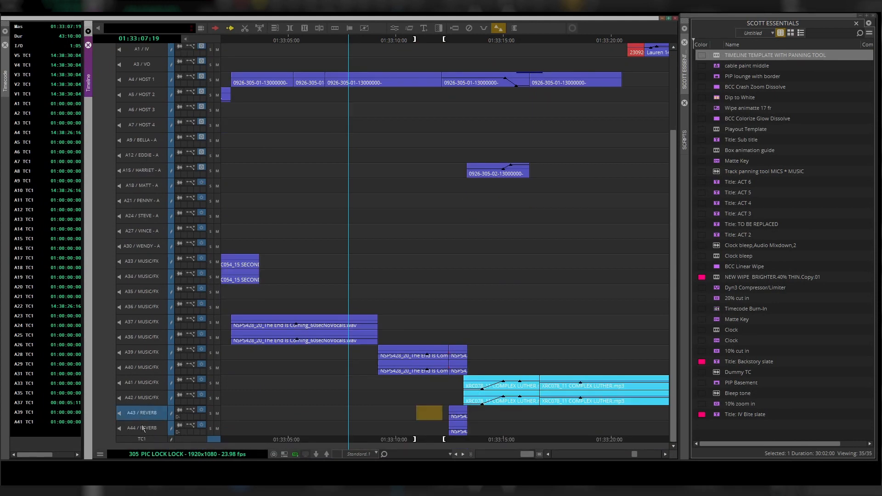
{"action": "scroll", "coordinate": [136, 316], "scroll_direction": "up", "scroll_amount": 3}
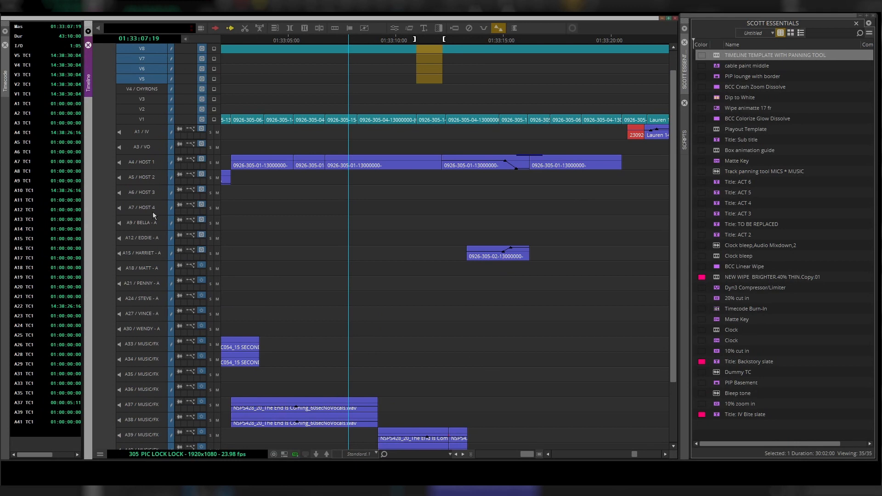
{"action": "left_click", "coordinate": [151, 206]}
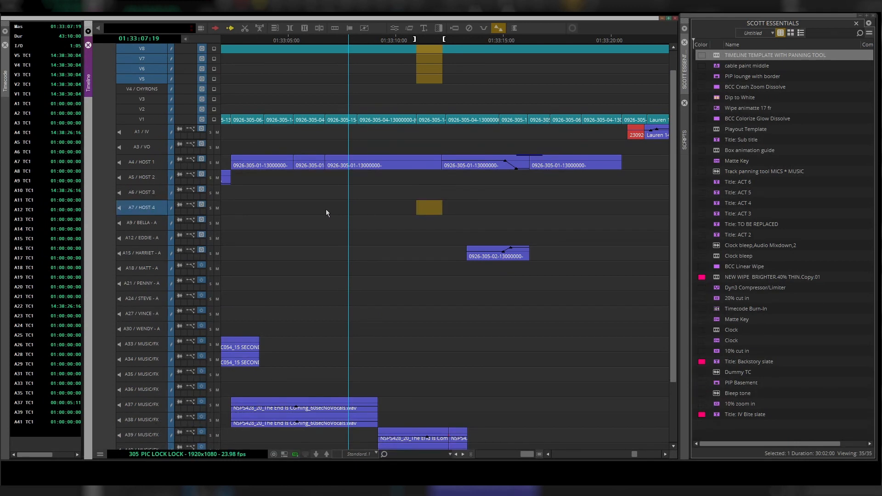
{"action": "left_click", "coordinate": [139, 148]}
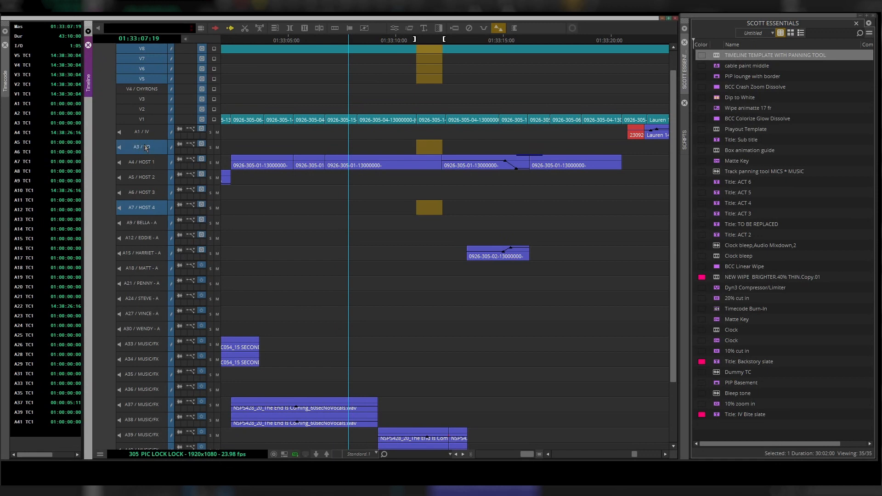
{"action": "scroll", "coordinate": [151, 183], "scroll_direction": "down", "scroll_amount": 3}
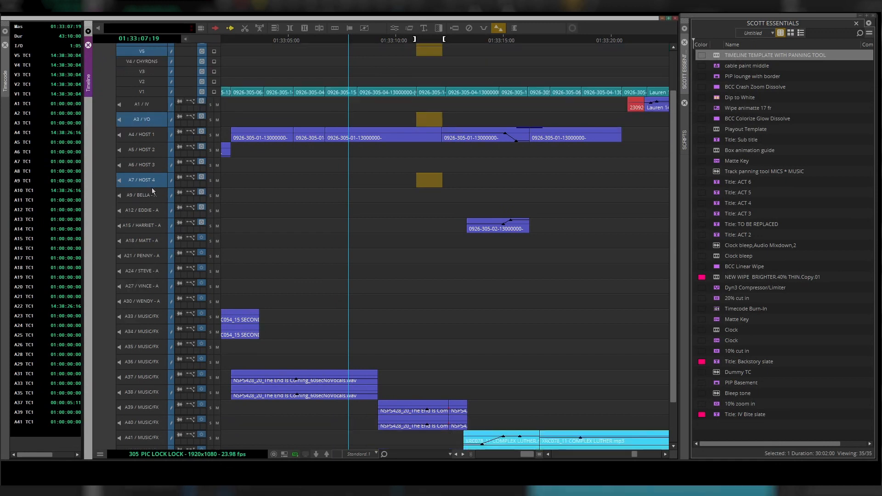
{"action": "scroll", "coordinate": [153, 193], "scroll_direction": "up", "scroll_amount": 4}
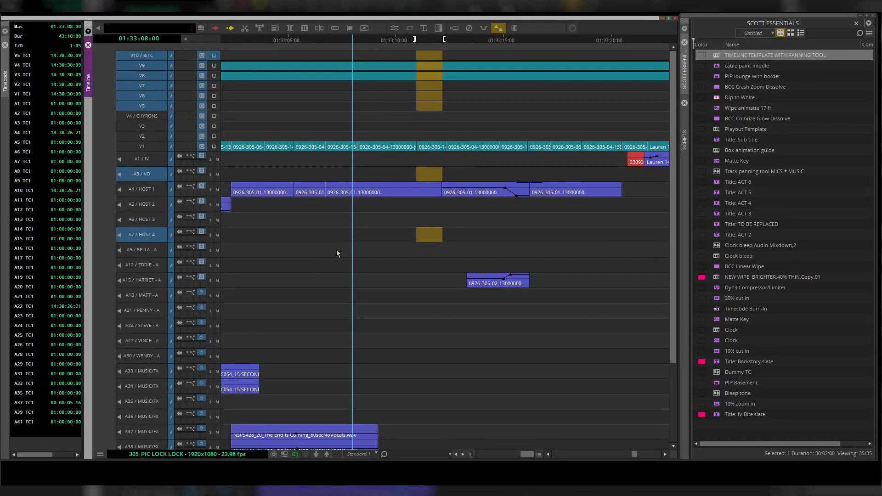
{"action": "key", "text": "ctrl+k"}
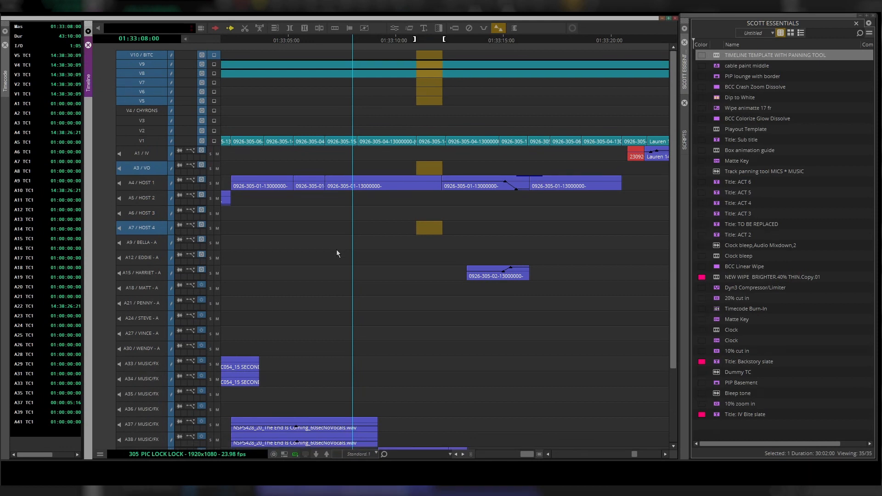
{"action": "key", "text": "ctrl+k"}
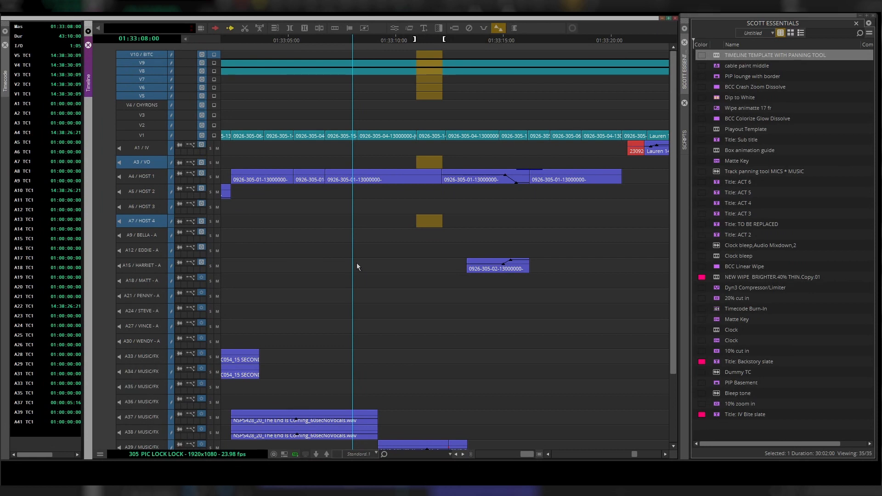
{"action": "key", "text": "ctrl+k"}
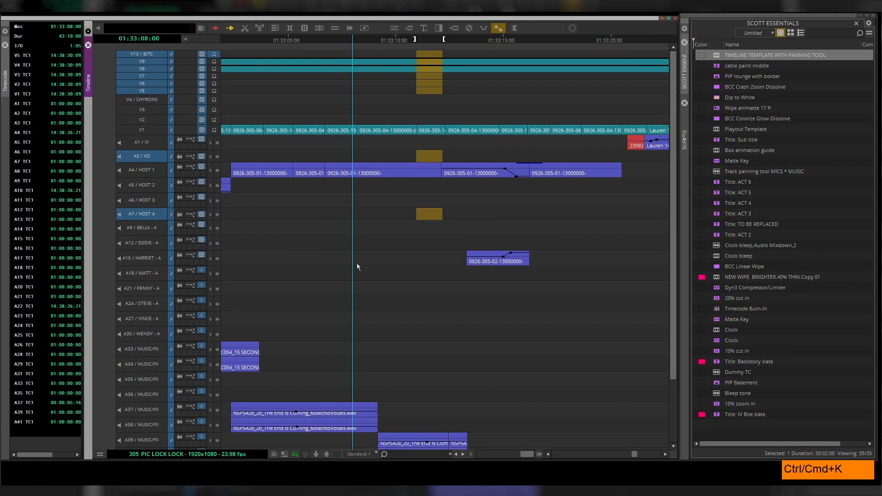
{"action": "key", "text": "ctrl+k"}
{"action": "key", "text": "ctrl+k"}
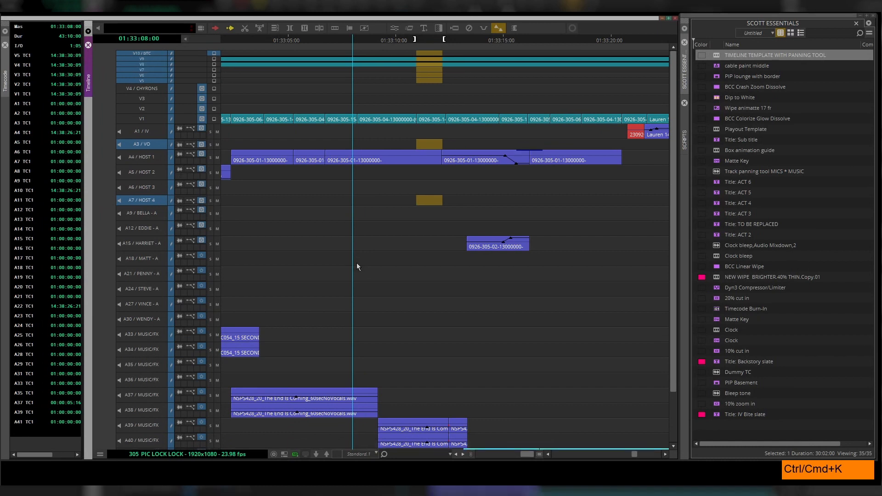
{"action": "key", "text": "ctrl+k"}
{"action": "key", "text": "ctrl+k"}
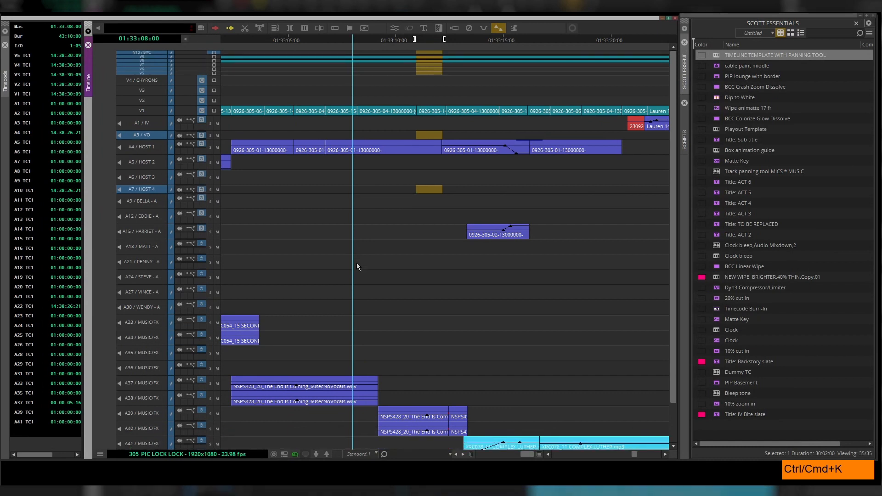
{"action": "key", "text": "ctrl+k"}
{"action": "key", "text": "ctrl+k"}
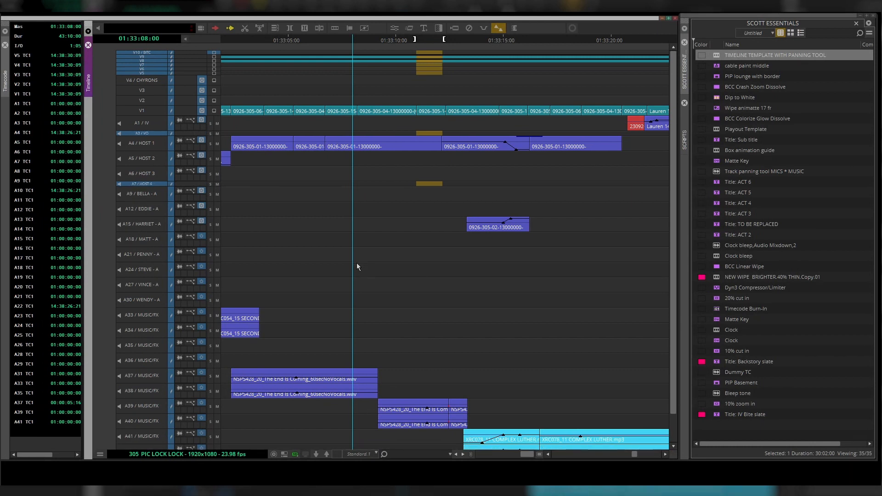
{"action": "key", "text": "ctrl+k"}
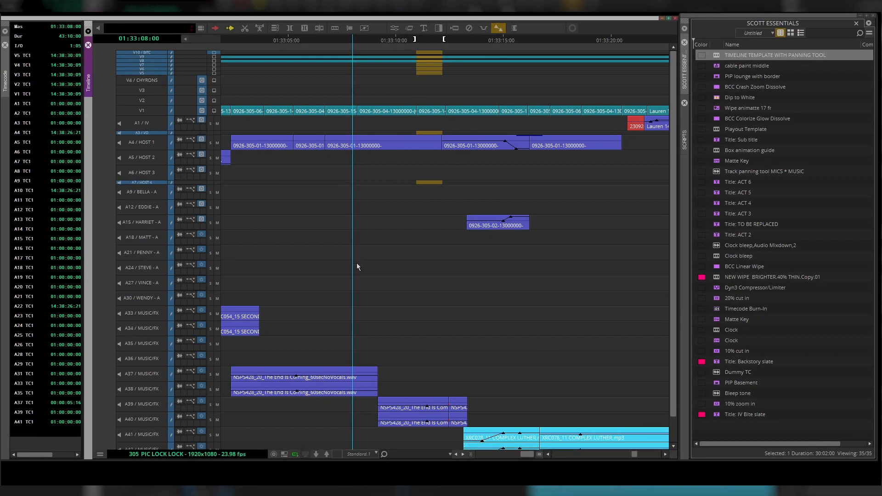
- Scroll up and down the timeline to review the resized tracks
{"action": "scroll", "coordinate": [357, 262], "scroll_direction": "down", "scroll_amount": 2}
{"action": "scroll", "coordinate": [358, 263], "scroll_direction": "up", "scroll_amount": 2}
{"action": "scroll", "coordinate": [357, 262], "scroll_direction": "down", "scroll_amount": 2}
{"action": "scroll", "coordinate": [358, 263], "scroll_direction": "up", "scroll_amount": 2}
{"action": "scroll", "coordinate": [357, 263], "scroll_direction": "down", "scroll_amount": 2}
{"action": "scroll", "coordinate": [357, 262], "scroll_direction": "up", "scroll_amount": 2}
{"action": "scroll", "coordinate": [357, 263], "scroll_direction": "down", "scroll_amount": 2}
{"action": "scroll", "coordinate": [357, 262], "scroll_direction": "up", "scroll_amount": 2}
{"action": "scroll", "coordinate": [414, 211], "scroll_direction": "down", "scroll_amount": 2}
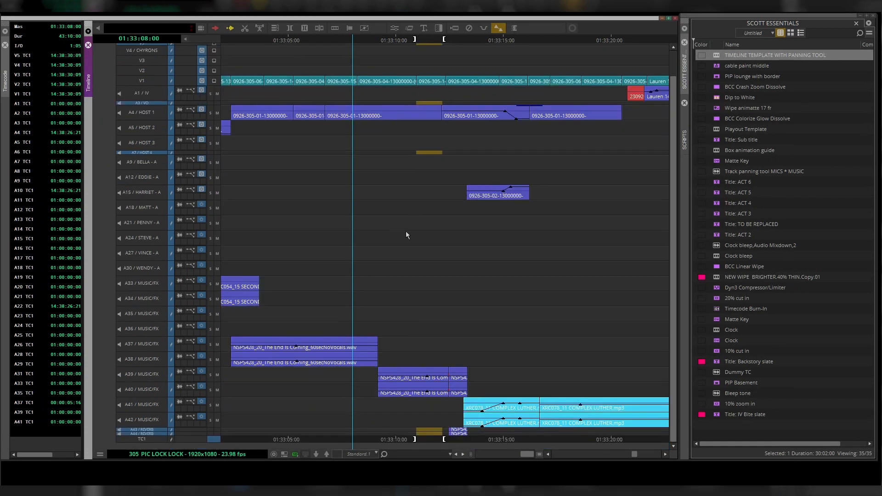
{"action": "scroll", "coordinate": [294, 246], "scroll_direction": "up", "scroll_amount": 2}
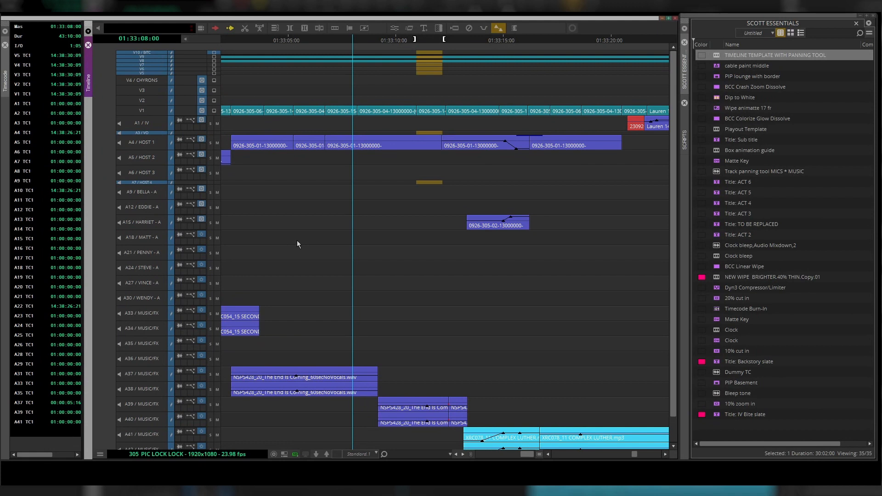
{"action": "scroll", "coordinate": [297, 244], "scroll_direction": "down", "scroll_amount": 2}
{"action": "scroll", "coordinate": [336, 208], "scroll_direction": "up", "scroll_amount": 2}
{"action": "scroll", "coordinate": [336, 209], "scroll_direction": "down", "scroll_amount": 2}
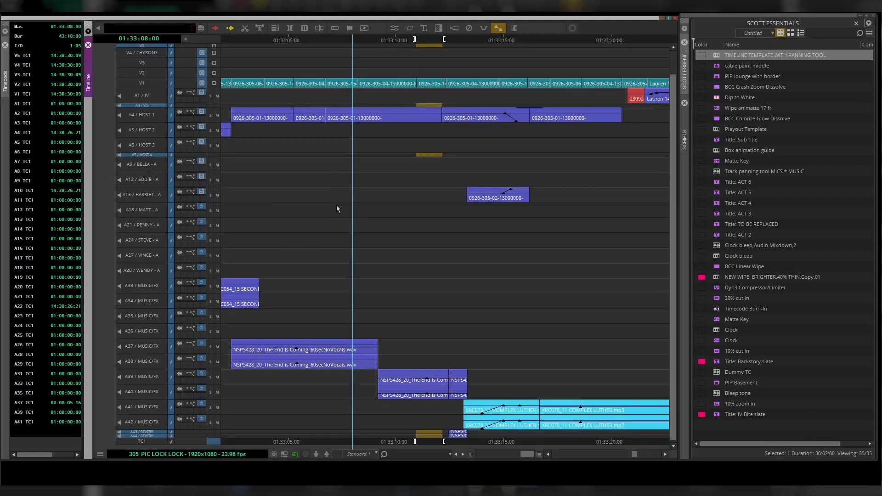
{"action": "scroll", "coordinate": [336, 209], "scroll_direction": "up", "scroll_amount": 2}
{"action": "scroll", "coordinate": [336, 209], "scroll_direction": "down", "scroll_amount": 2}
{"action": "scroll", "coordinate": [336, 209], "scroll_direction": "up", "scroll_amount": 2}
{"action": "scroll", "coordinate": [336, 210], "scroll_direction": "down", "scroll_amount": 2}
{"action": "scroll", "coordinate": [336, 210], "scroll_direction": "up", "scroll_amount": 2}
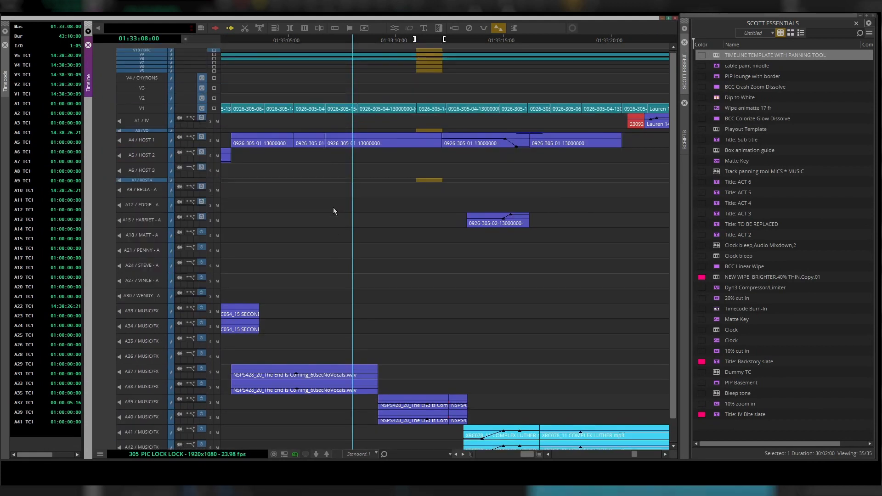
{"action": "scroll", "coordinate": [333, 209], "scroll_direction": "down", "scroll_amount": 2}
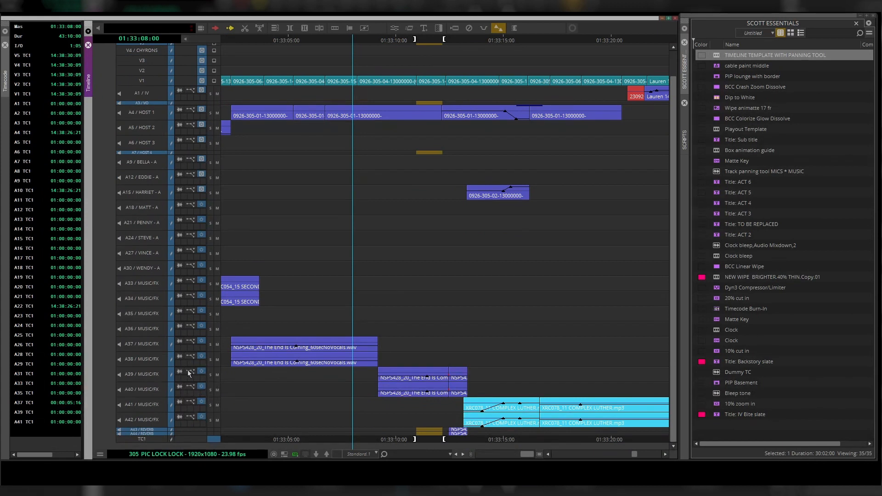
{"action": "scroll", "coordinate": [156, 331], "scroll_direction": "up", "scroll_amount": 2}
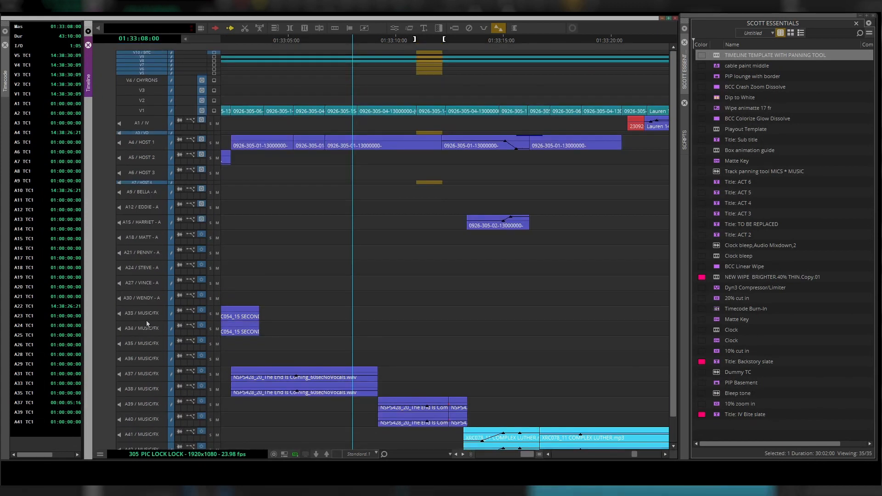
- Deselect all tracks and reduce the height of the A33 to A42 MUSIC/FX tracks
{"action": "key", "text": "ctrl+shift+a"}
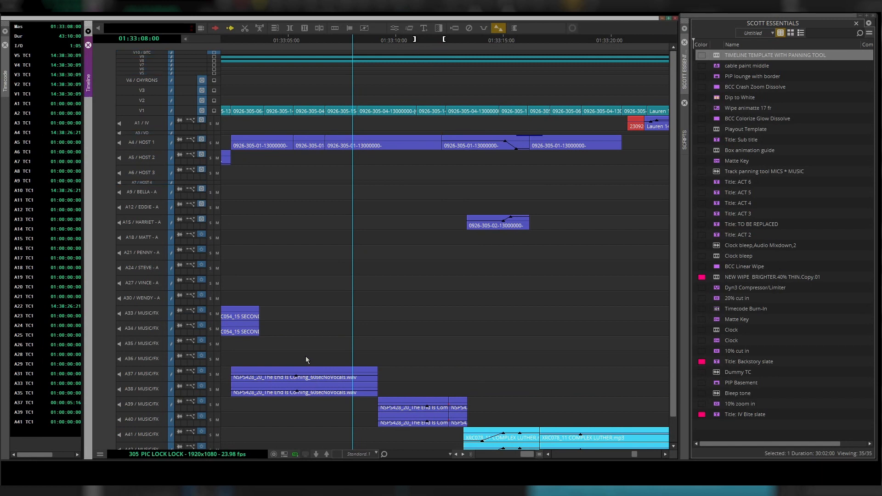
{"action": "scroll", "coordinate": [305, 356], "scroll_direction": "down", "scroll_amount": 2}
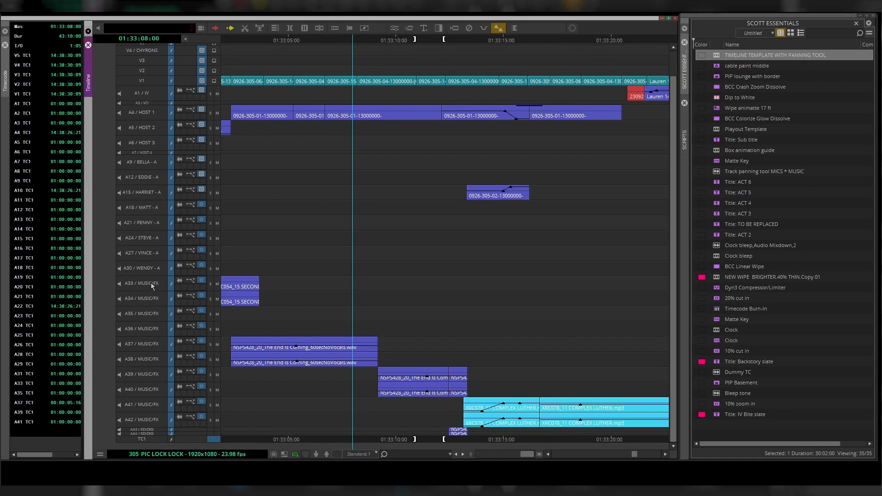
{"action": "left_click_drag", "start_coordinate": [151, 283], "coordinate": [153, 419]}
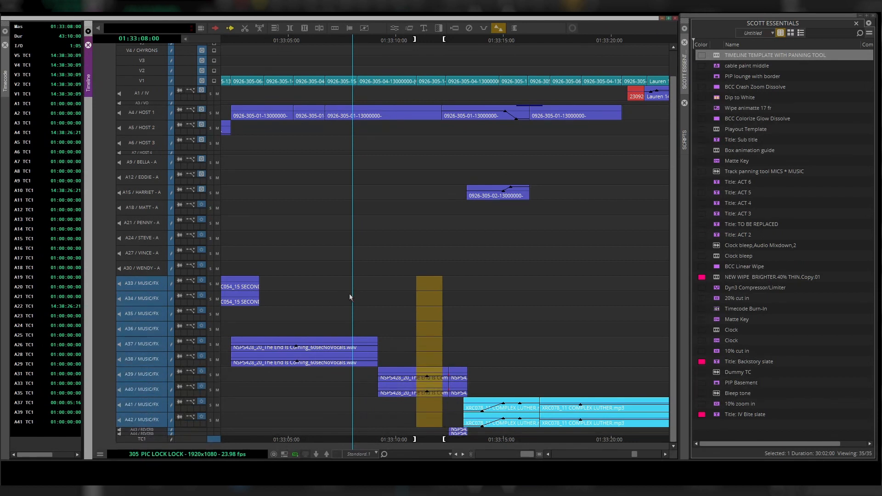
{"action": "key", "text": "ctrl+k"}
{"action": "key", "text": "ctrl+k"}
{"action": "key", "text": "ctrl+k"}
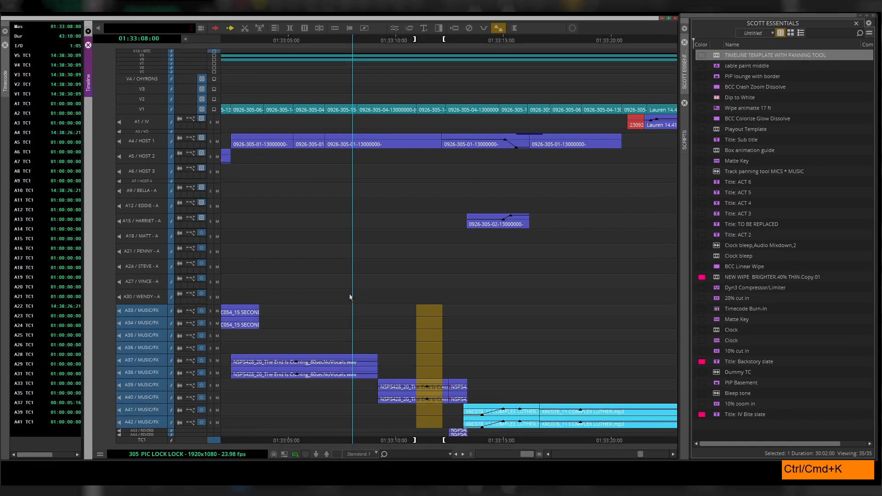
{"action": "key", "text": "ctrl+l"}
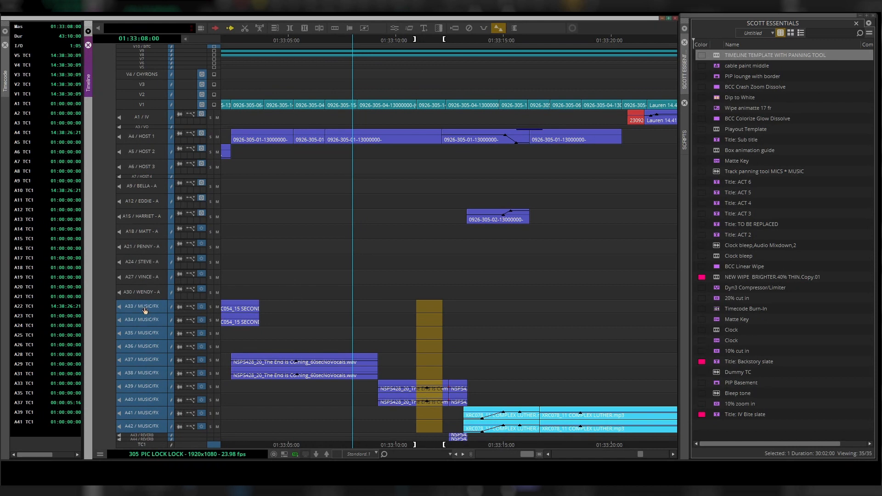
{"action": "key", "text": "ctrl+k"}
{"action": "key", "text": "ctrl+k"}
{"action": "key", "text": "ctrl+k"}
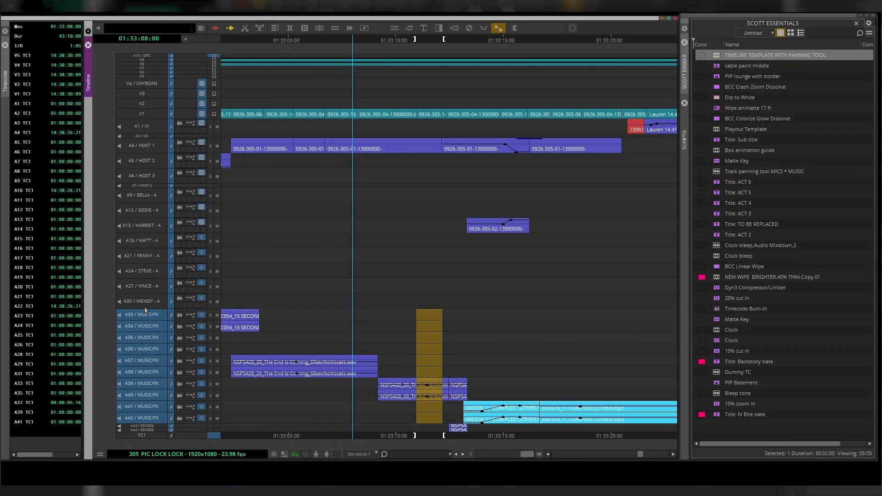
{"action": "key", "text": "ctrl+k"}
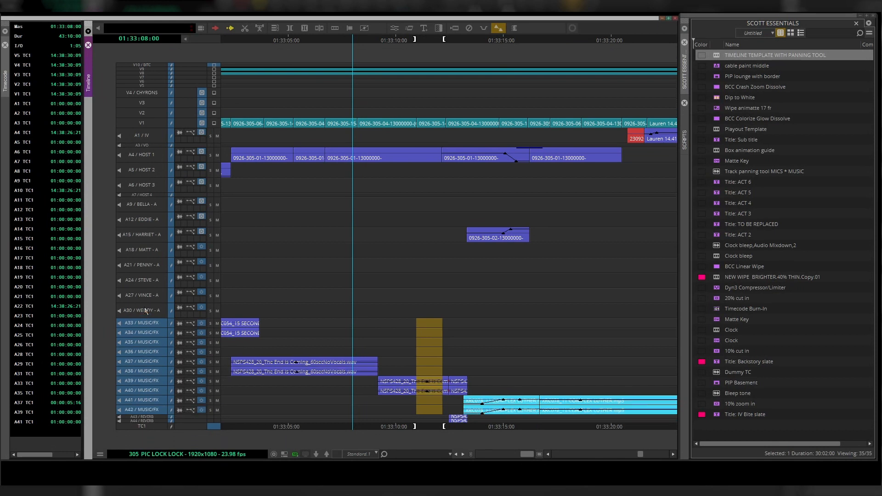
- Enlarge the character tracks from A9 BELLA to A30 WENDY
{"action": "left_click_drag", "start_coordinate": [148, 323], "coordinate": [147, 410]}
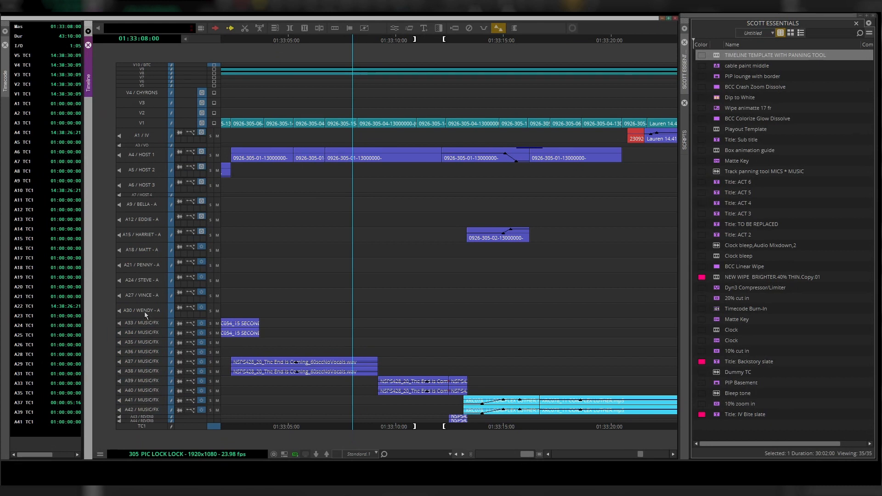
{"action": "left_click_drag", "start_coordinate": [144, 311], "coordinate": [159, 213]}
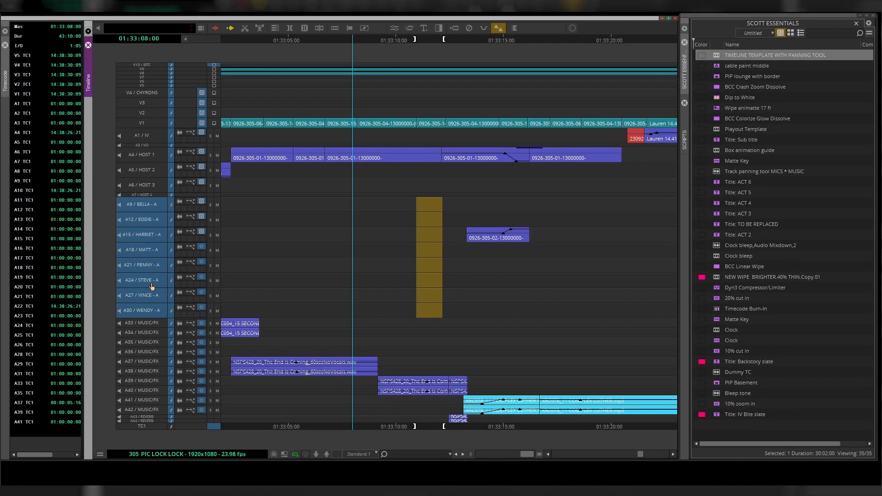
{"action": "key", "text": "ctrl+l"}
{"action": "key", "text": "ctrl+l"}
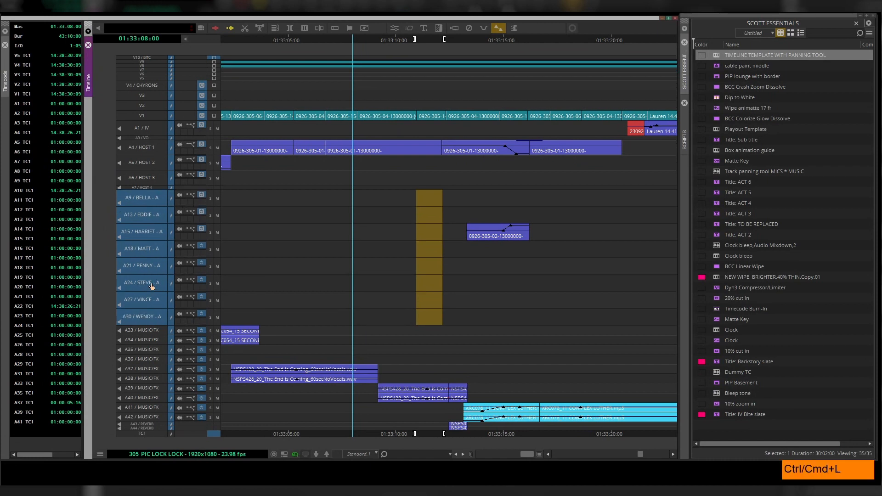
{"action": "key", "text": "ctrl+l"}
{"action": "key", "text": "ctrl+l"}
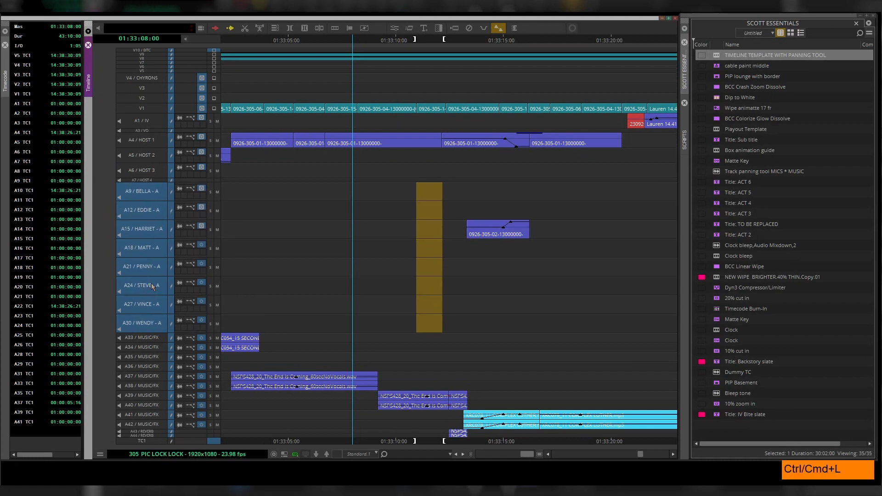
{"action": "key", "text": "ctrl+l"}
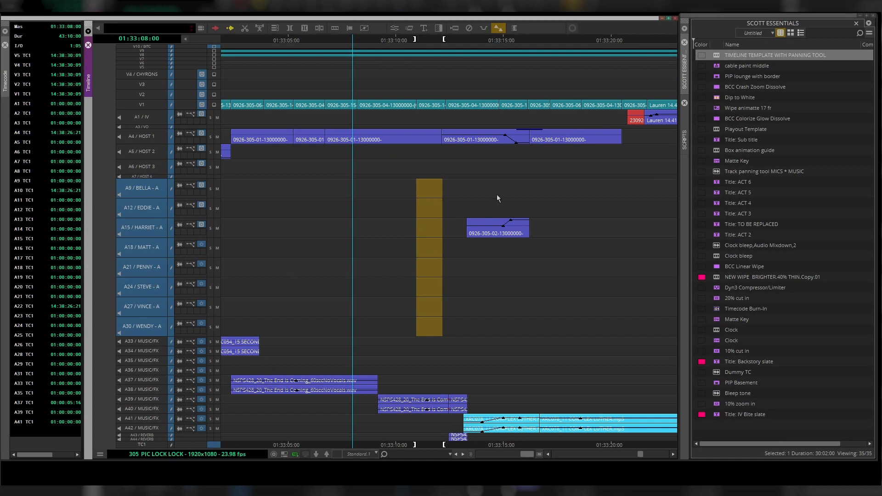
- Deselect the tracks and save the current timeline view as 01 MICS A
{"action": "left_click", "coordinate": [471, 235]}
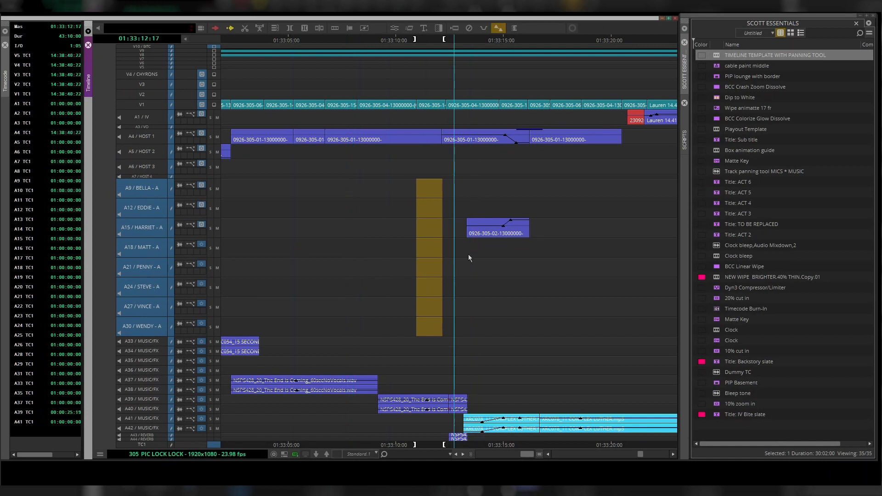
{"action": "left_click", "coordinate": [470, 255]}
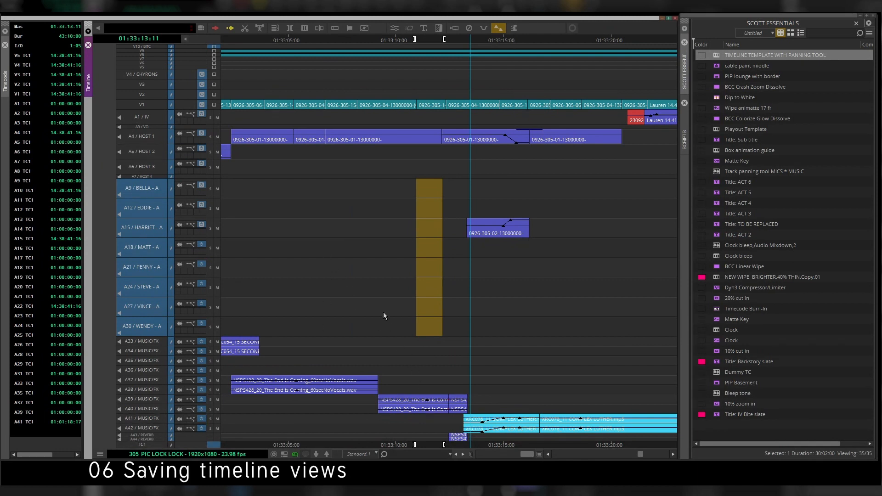
{"action": "left_click", "coordinate": [377, 454]}
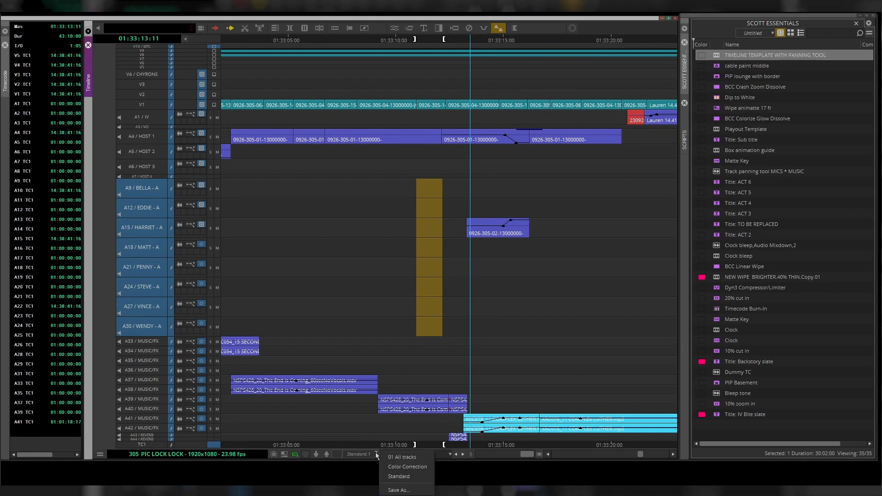
{"action": "left_click", "coordinate": [398, 490]}
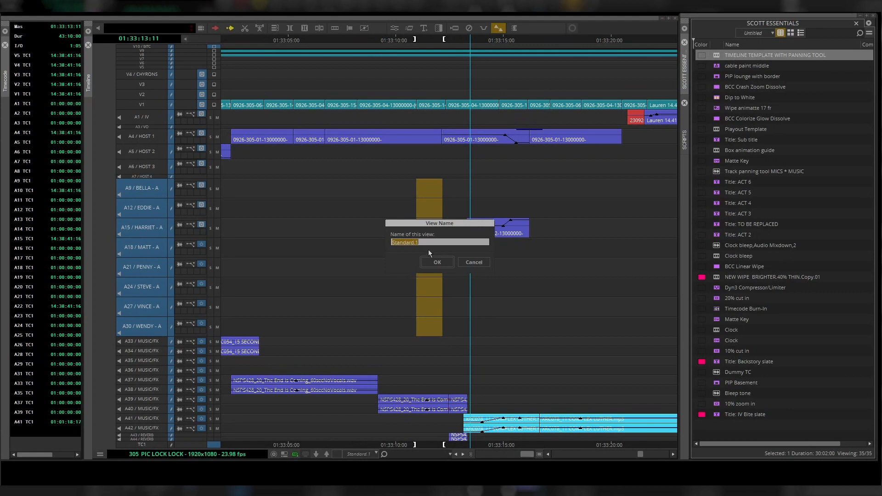
{"action": "type", "text": "01 MICS A"}
{"action": "key", "text": "Return"}
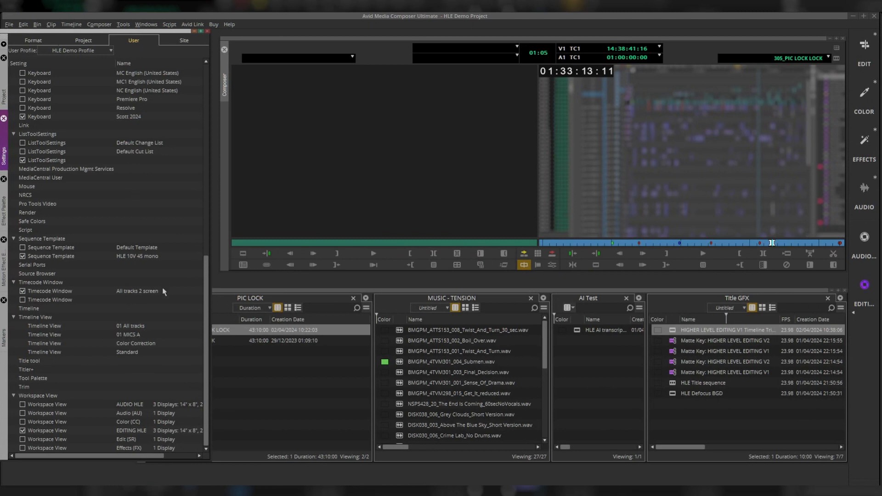
- Save the settings
{"action": "left_click", "coordinate": [11, 26]}
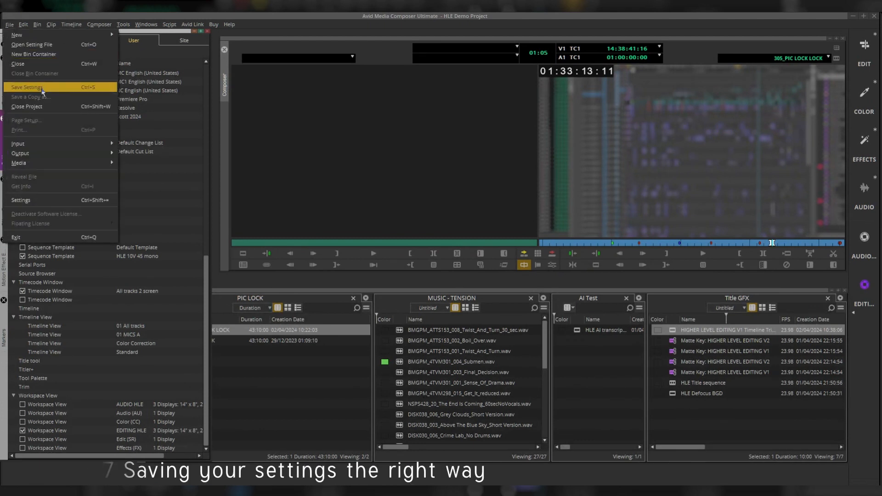
{"action": "left_click", "coordinate": [43, 89]}
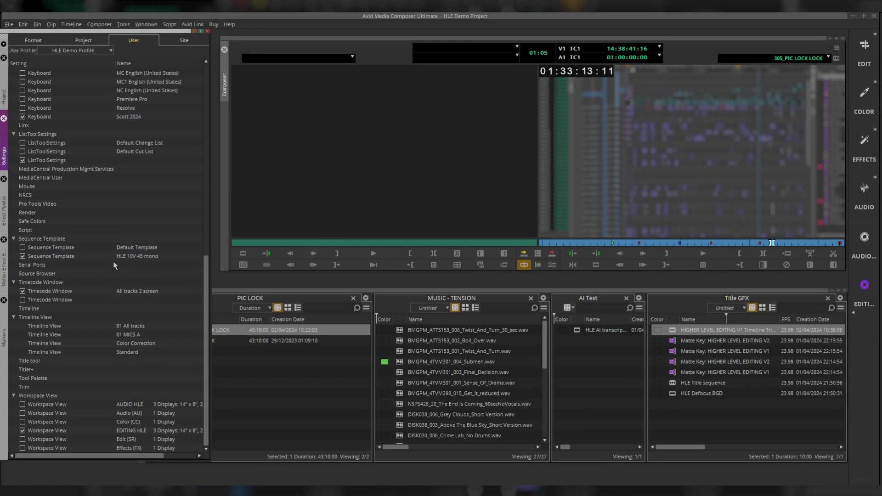
{"action": "left_click", "coordinate": [318, 297]}
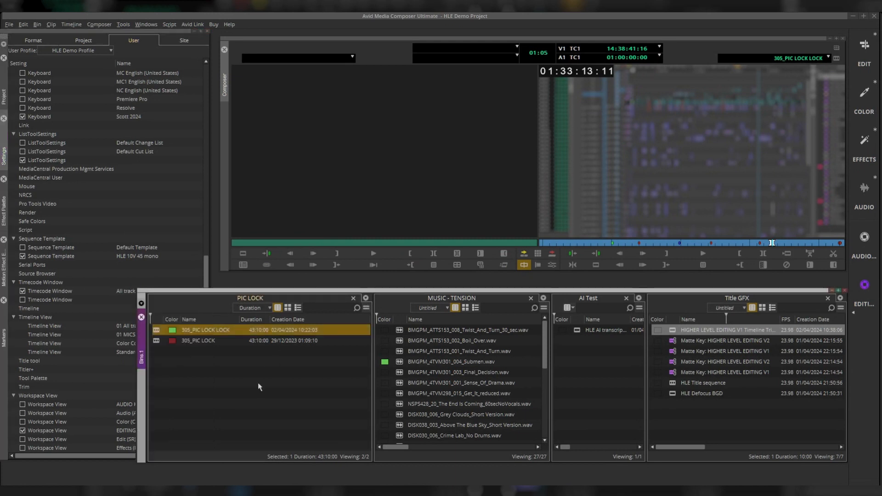
{"action": "left_click", "coordinate": [9, 25]}
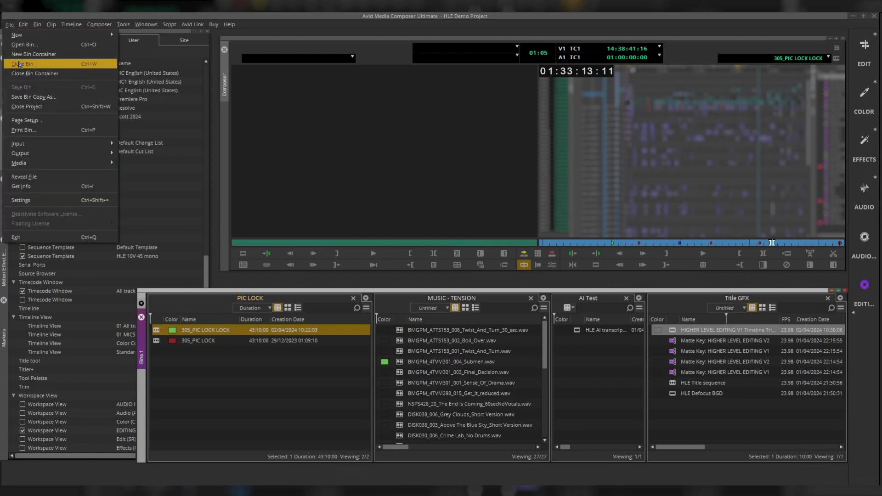
{"action": "left_click", "coordinate": [247, 378]}
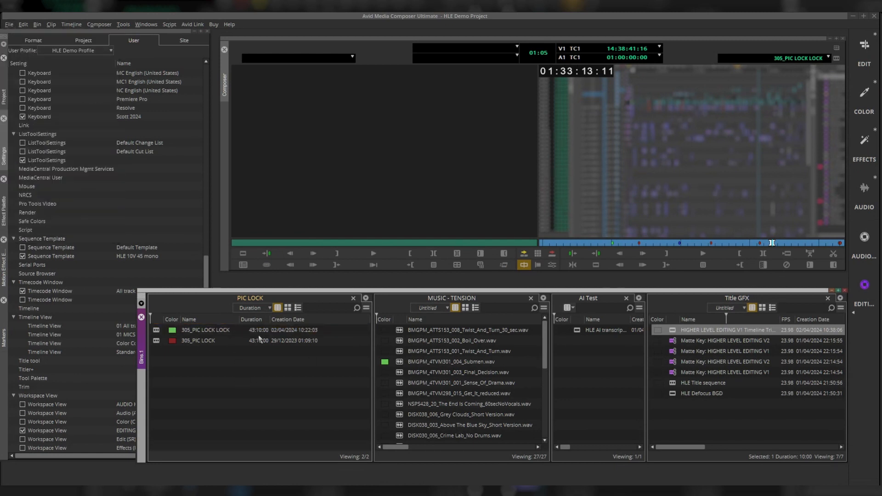
{"action": "left_click", "coordinate": [10, 25]}
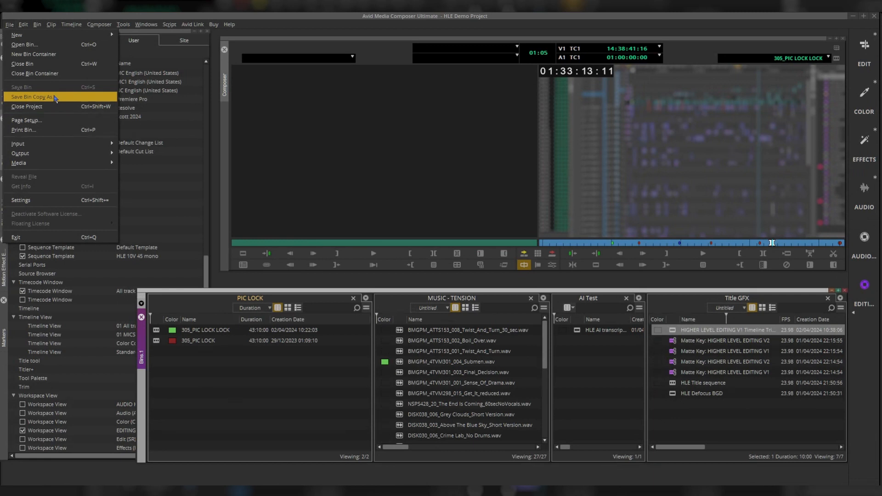
{"action": "mouse_move", "coordinate": [228, 24]}
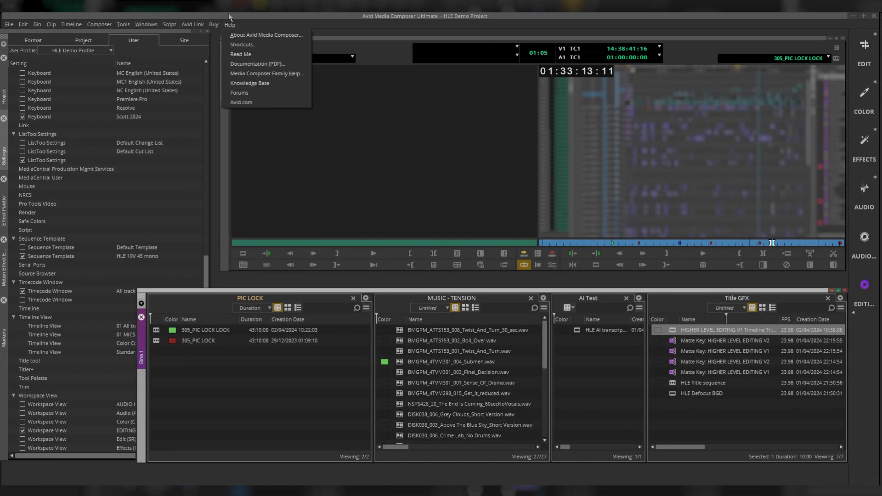
{"action": "left_click", "coordinate": [112, 16]}
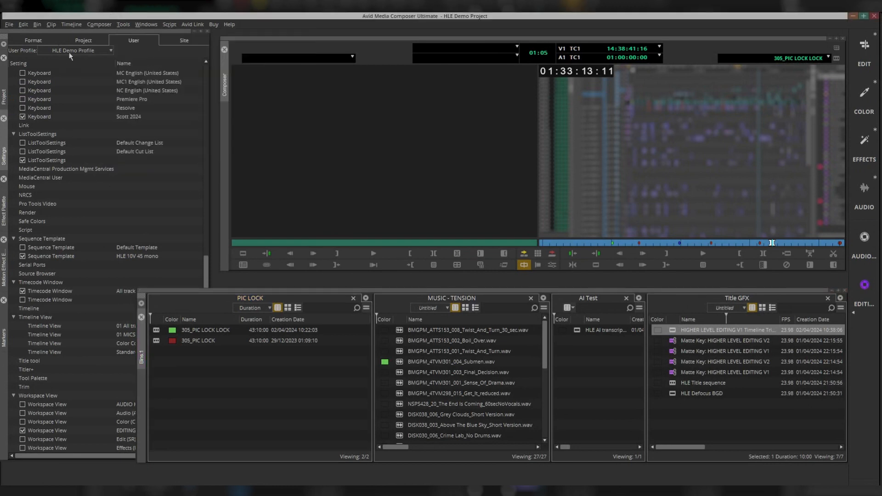
- Update the user profile with the current settings and restore the workspace to its saved state
{"action": "left_click", "coordinate": [110, 50]}
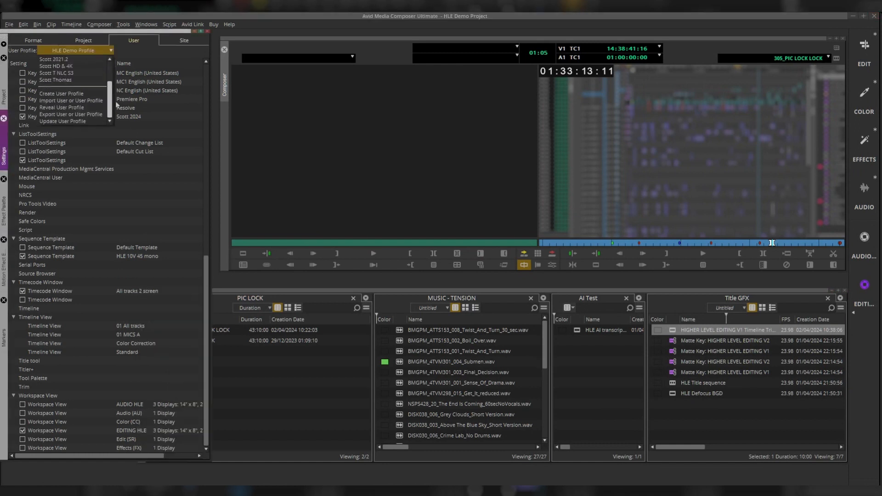
{"action": "left_click", "coordinate": [55, 122]}
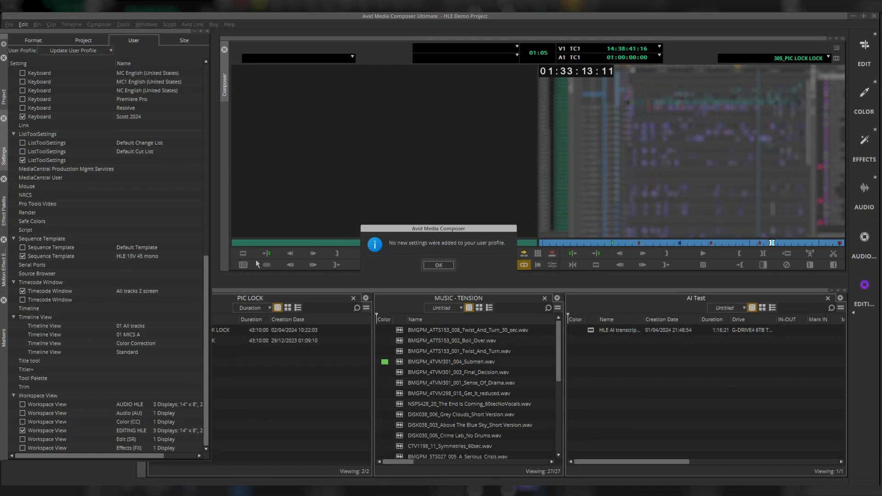
{"action": "left_click", "coordinate": [439, 266]}
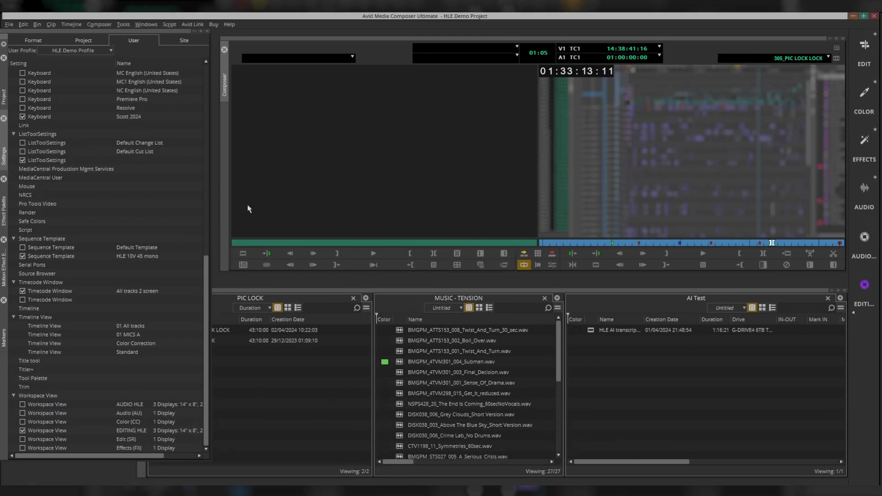
{"action": "left_click", "coordinate": [853, 313]}
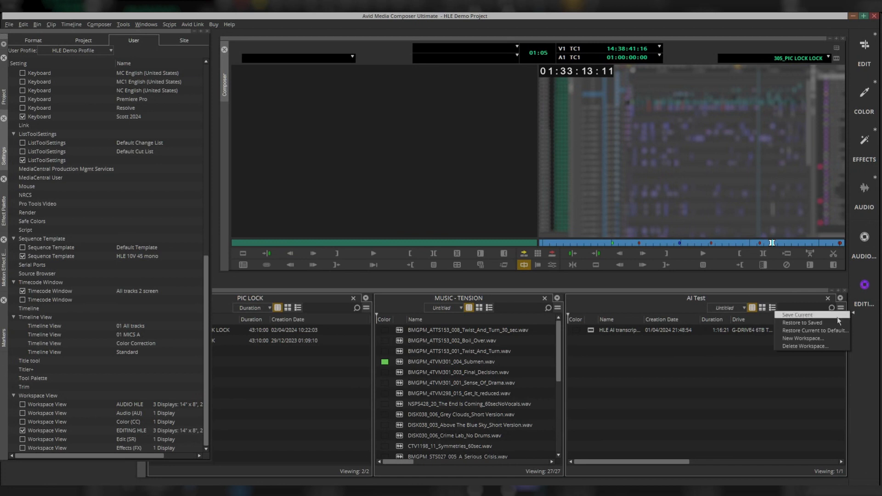
{"action": "left_click", "coordinate": [816, 324]}
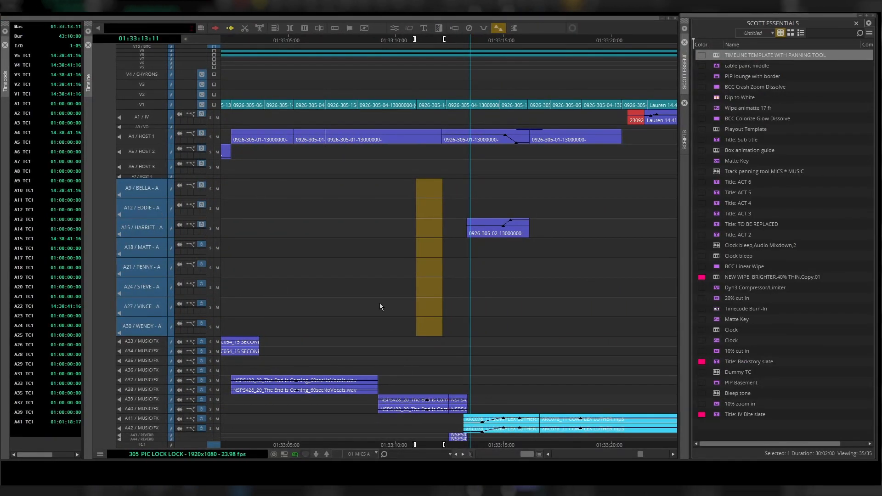
- Shrink all timeline tracks to a small height
{"action": "left_click", "coordinate": [215, 265]}
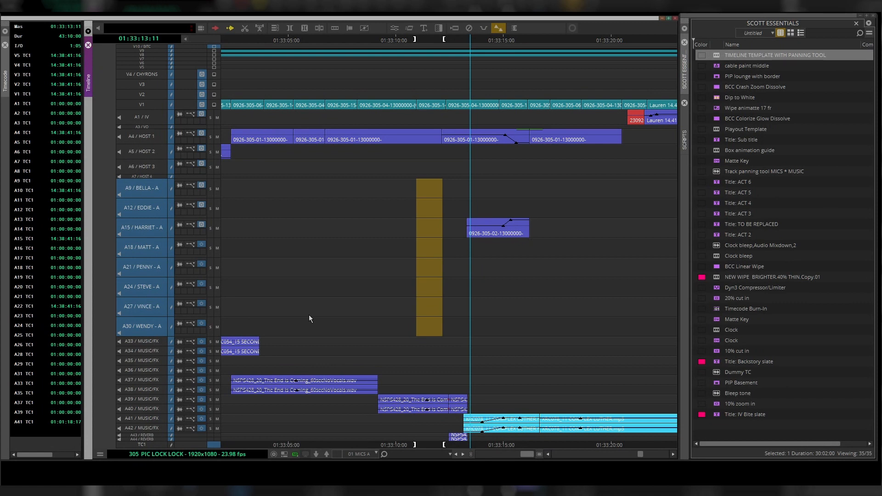
{"action": "key", "text": "ctrl+k"}
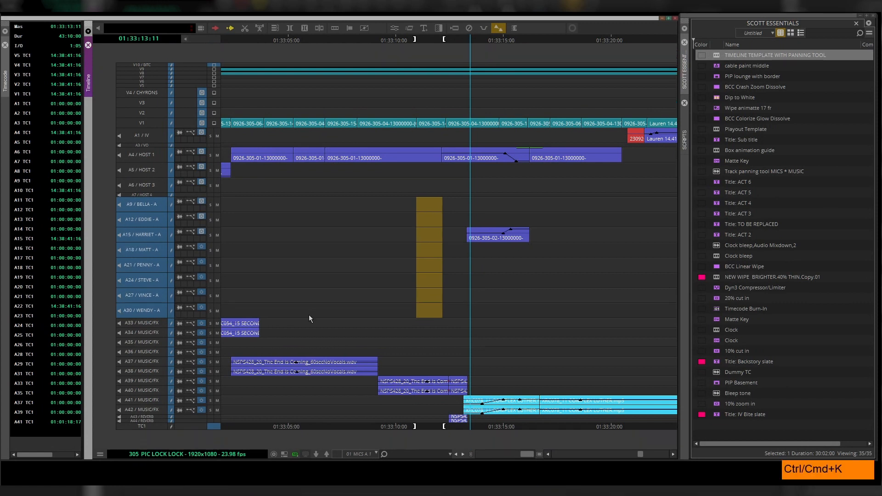
{"action": "key", "text": "ctrl+k"}
{"action": "key", "text": "ctrl+k"}
{"action": "key", "text": "ctrl+k"}
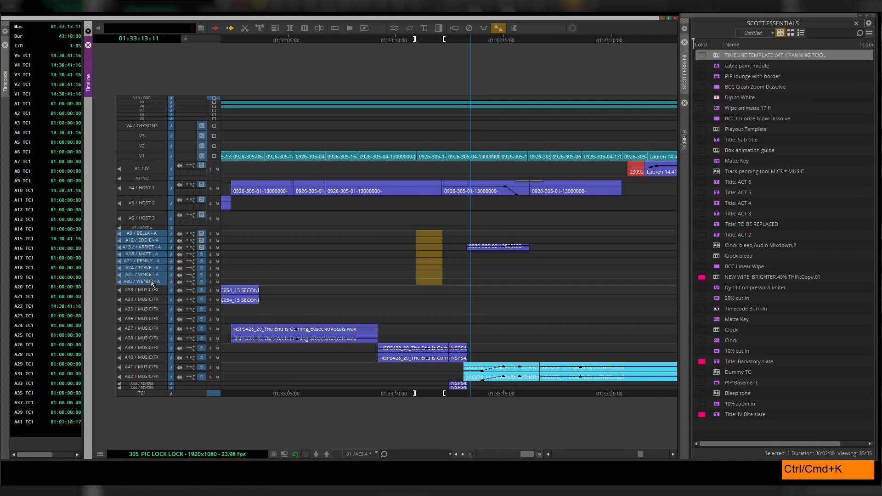
{"action": "left_click_drag", "start_coordinate": [151, 282], "coordinate": [148, 237]}
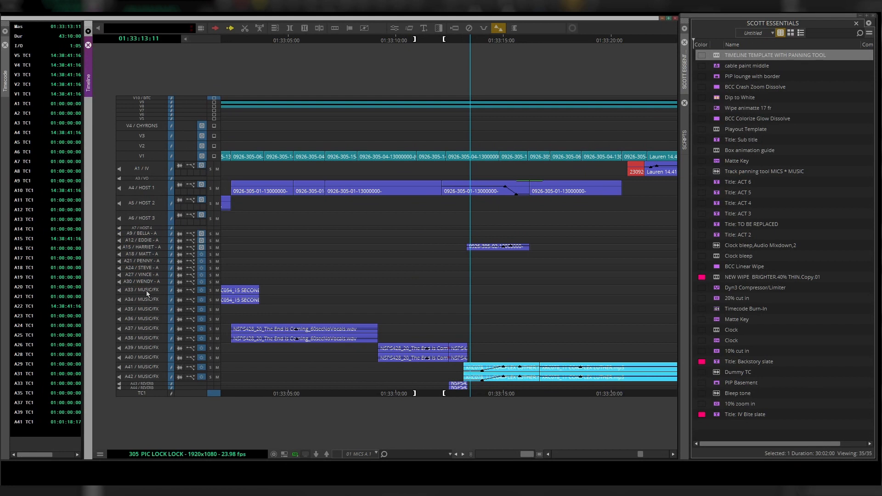
- Select the A33 to A42 MUSIC/FX tracks and enlarge them
{"action": "left_click_drag", "start_coordinate": [148, 293], "coordinate": [160, 376]}
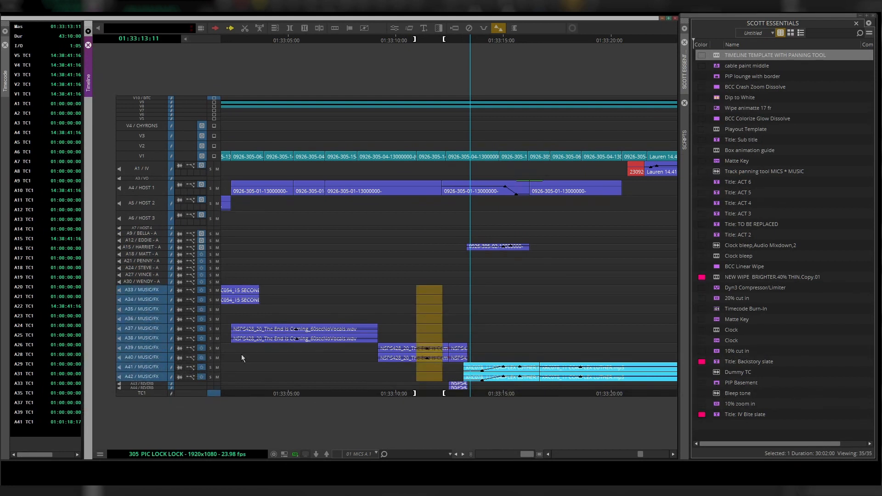
{"action": "key", "text": "ctrl+l"}
{"action": "key", "text": "ctrl+l"}
{"action": "key", "text": "ctrl+l"}
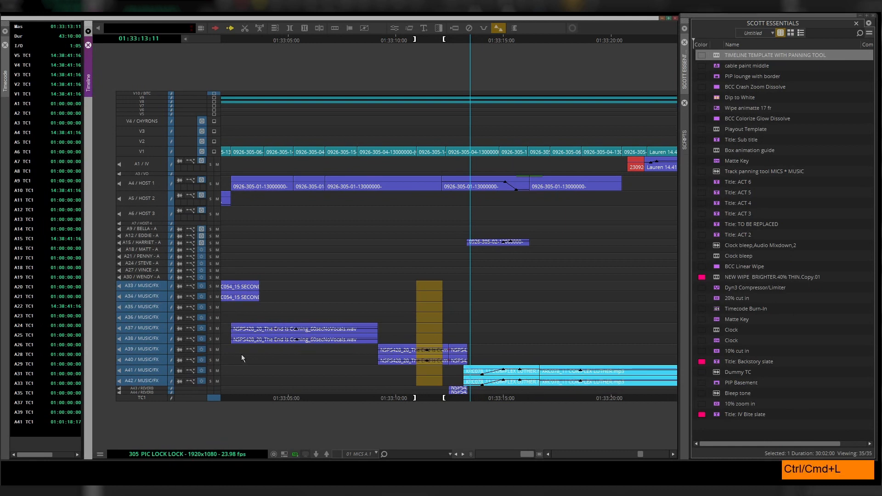
{"action": "key", "text": "ctrl+l"}
{"action": "key", "text": "ctrl+l"}
{"action": "key", "text": "ctrl+l"}
{"action": "key", "text": "ctrl+l"}
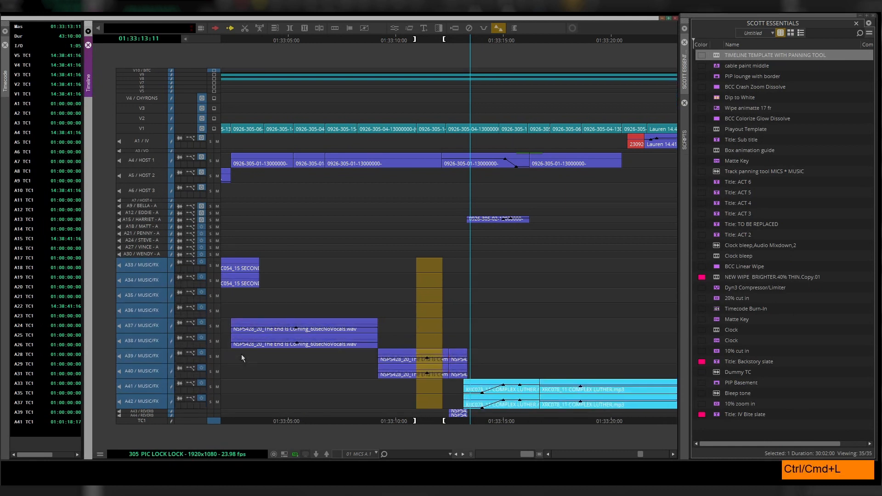
{"action": "key", "text": "ctrl+l"}
{"action": "key", "text": "ctrl+l"}
{"action": "key", "text": "ctrl+l"}
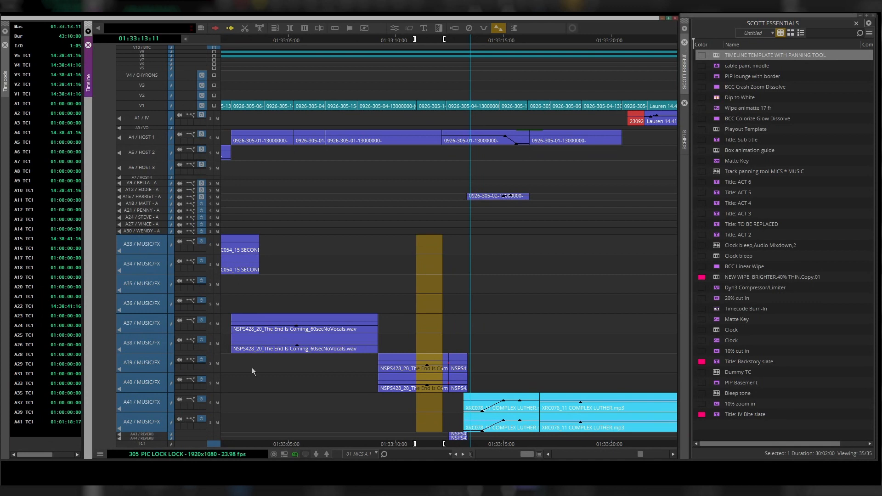
- Save the current timeline view as 02 MUSIC
{"action": "left_click", "coordinate": [376, 452]}
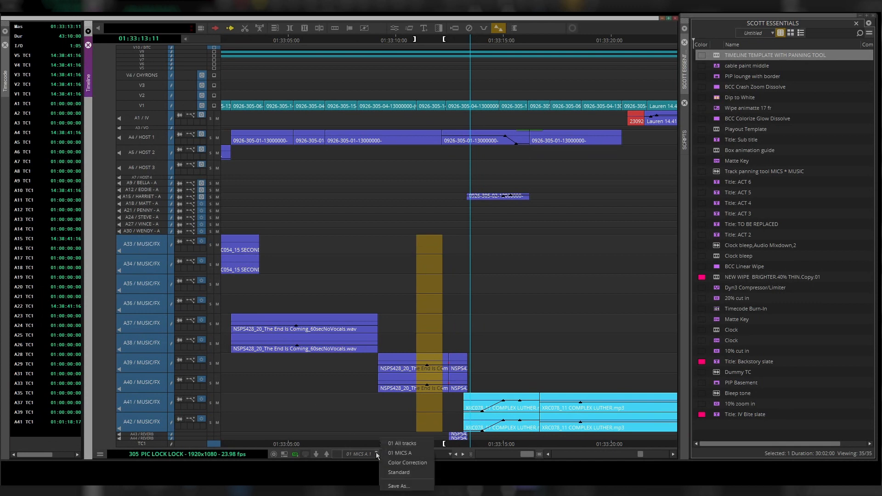
{"action": "left_click", "coordinate": [402, 485]}
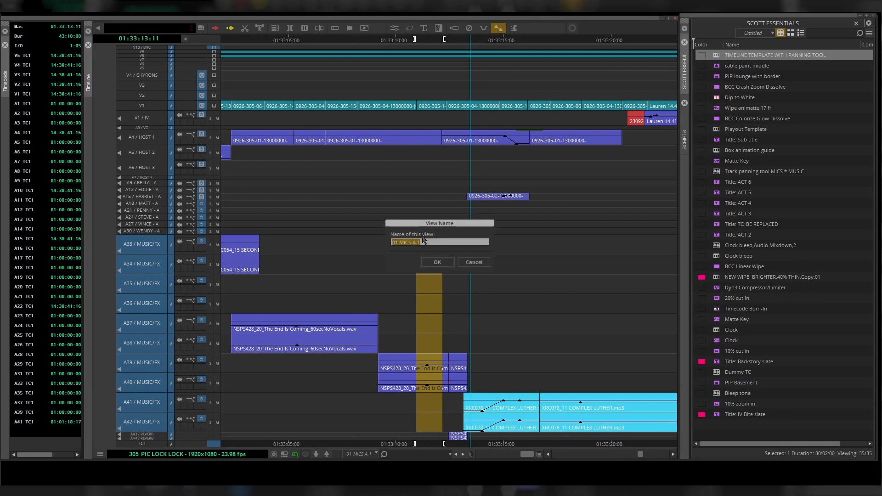
{"action": "type", "text": "02 MUSIC"}
{"action": "left_click", "coordinate": [439, 262]}
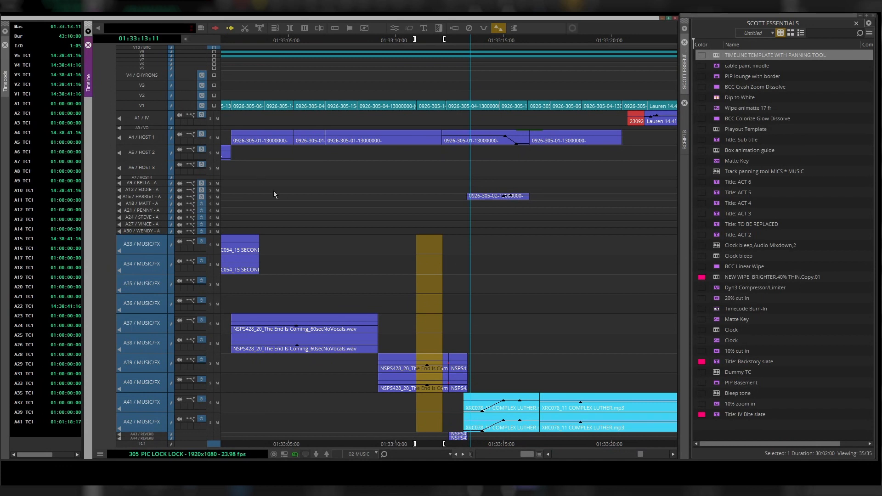
- Switch between the saved timeline views 01 MICS A, 02 MUSIC and 01 All tracks to compare them
{"action": "left_click", "coordinate": [375, 453]}
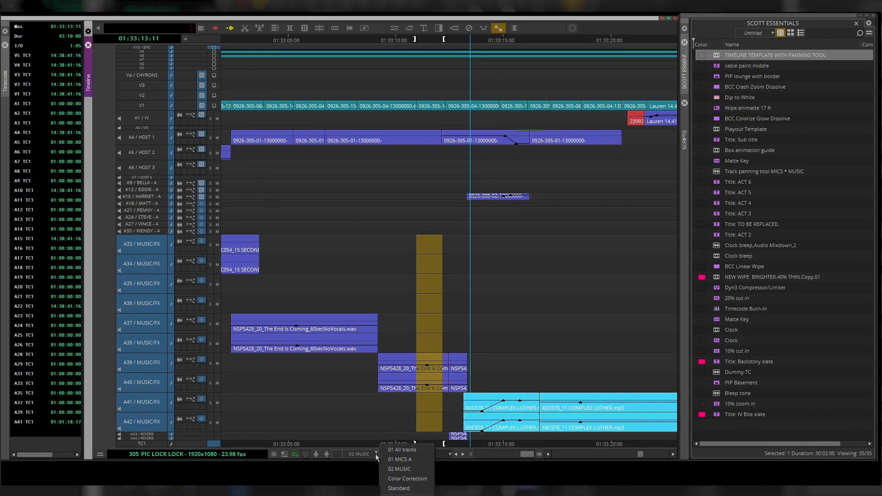
{"action": "left_click", "coordinate": [401, 460]}
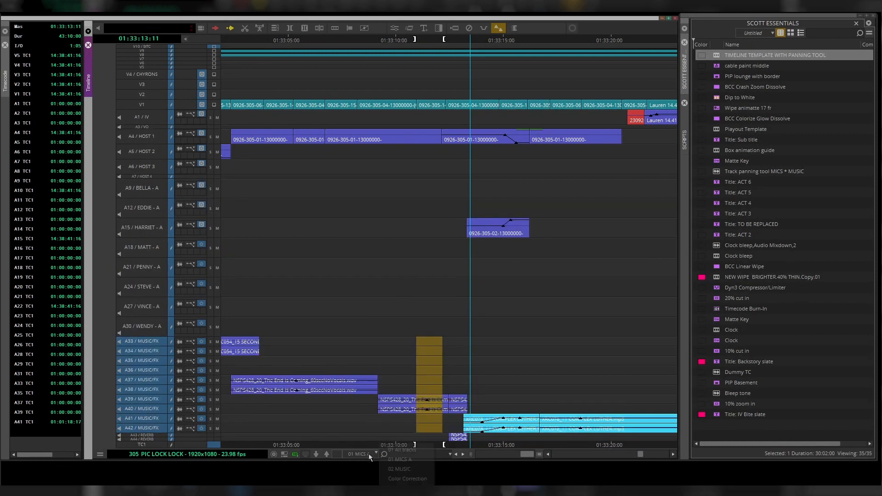
{"action": "left_click", "coordinate": [370, 454]}
{"action": "left_click", "coordinate": [401, 469]}
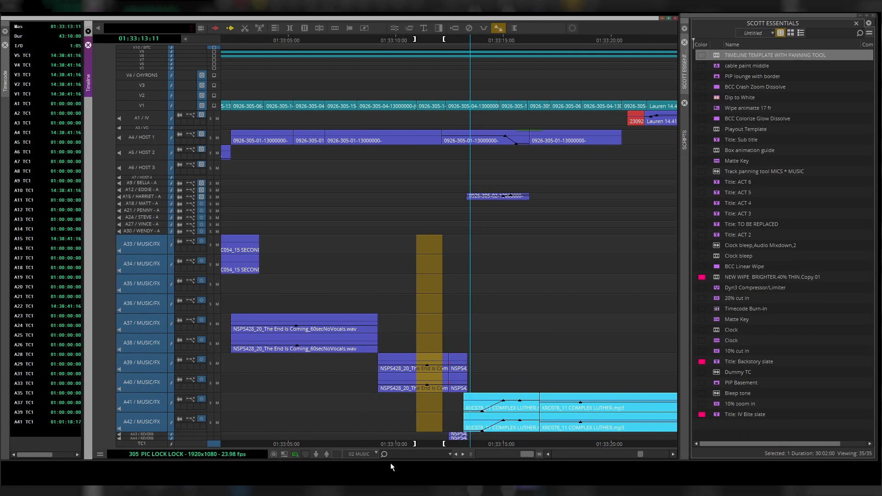
{"action": "left_click", "coordinate": [371, 453]}
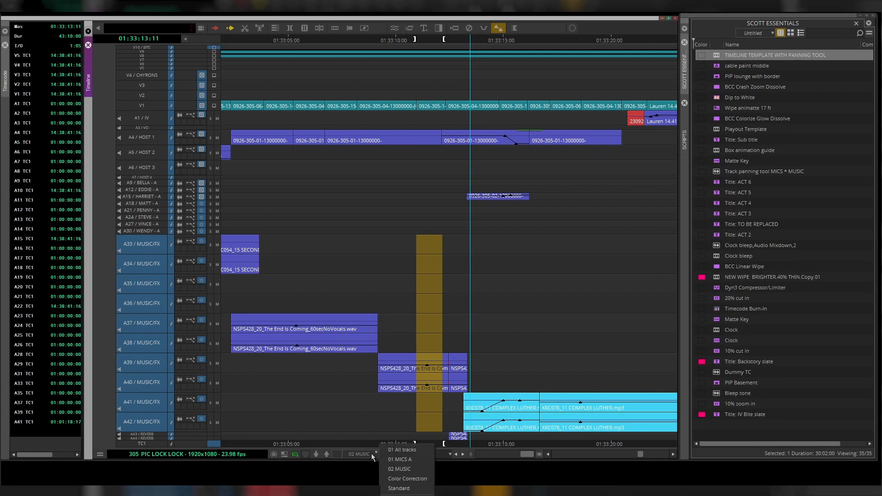
{"action": "left_click", "coordinate": [402, 449]}
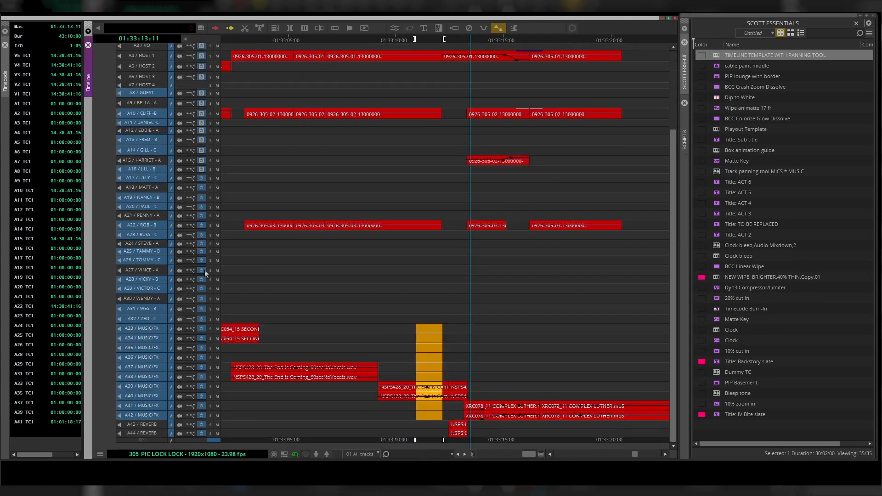
{"action": "scroll", "coordinate": [204, 271], "scroll_direction": "up", "scroll_amount": 2}
{"action": "scroll", "coordinate": [204, 271], "scroll_direction": "down", "scroll_amount": 5}
{"action": "scroll", "coordinate": [204, 271], "scroll_direction": "up", "scroll_amount": 5}
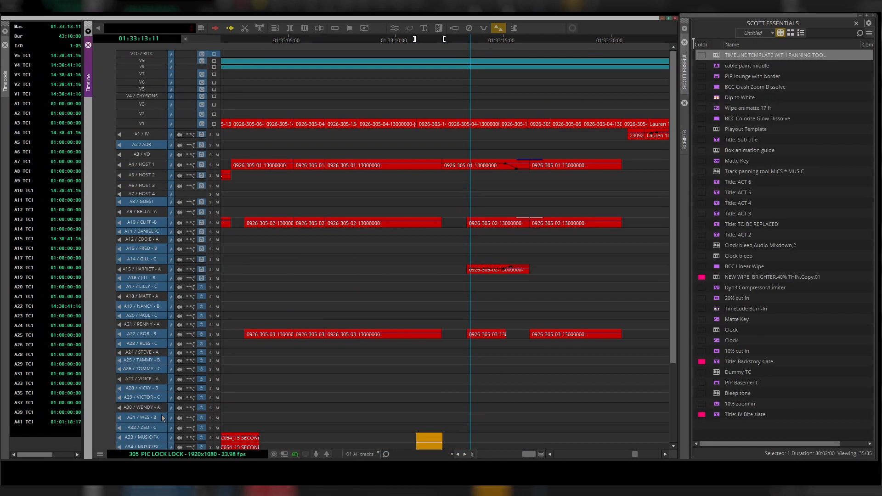
- Cycle the timeline through the 01 MICS A and 02 MUSIC saved views
{"action": "scroll", "coordinate": [162, 318], "scroll_direction": "down", "scroll_amount": 3}
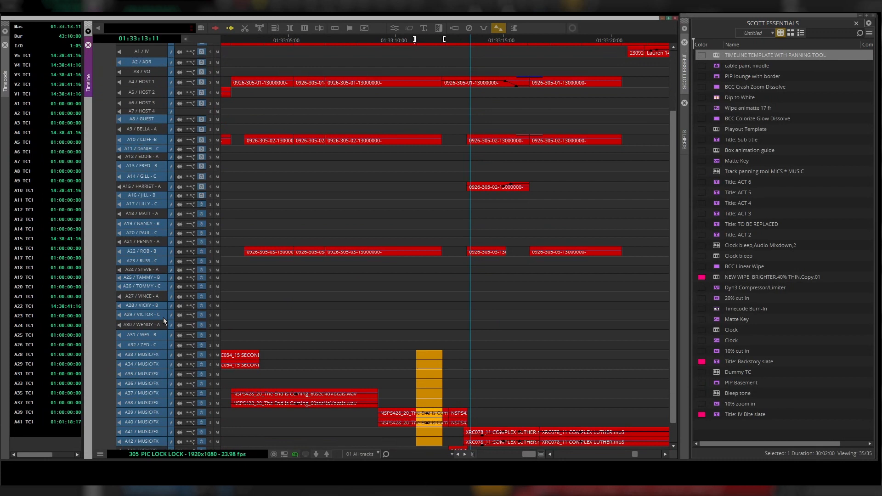
{"action": "left_click", "coordinate": [363, 454]}
{"action": "left_click", "coordinate": [404, 460]}
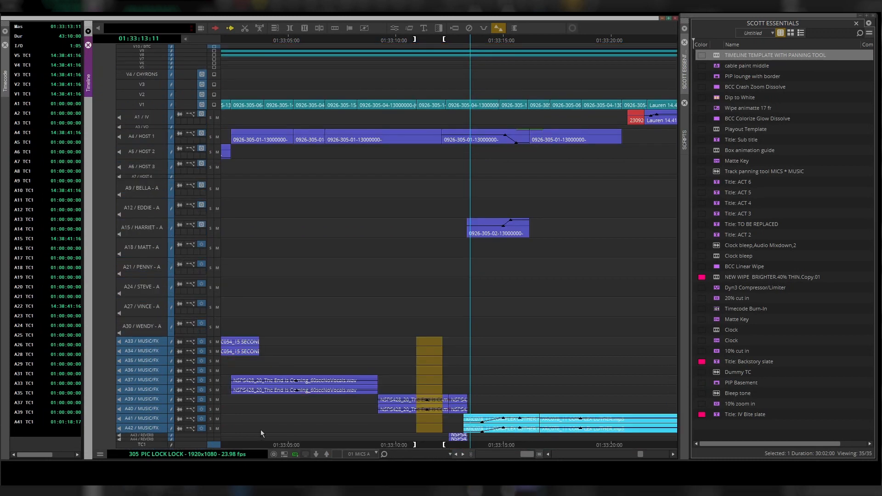
{"action": "left_click", "coordinate": [360, 456]}
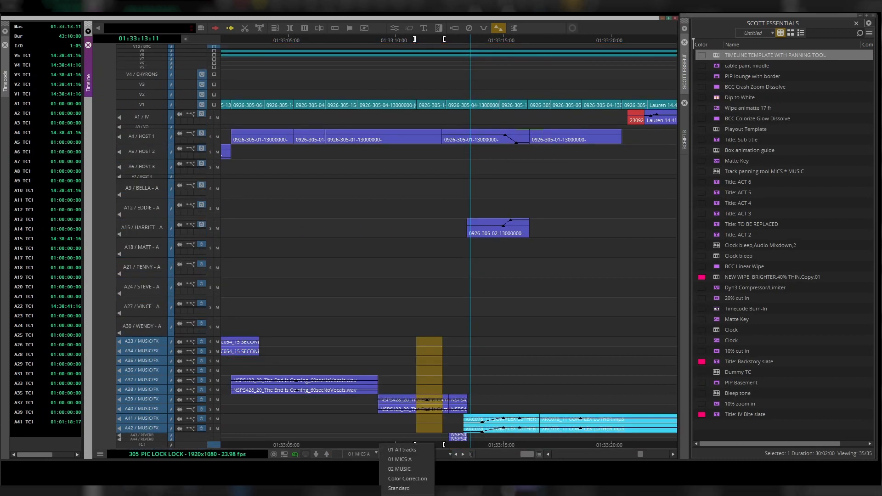
{"action": "left_click", "coordinate": [426, 472]}
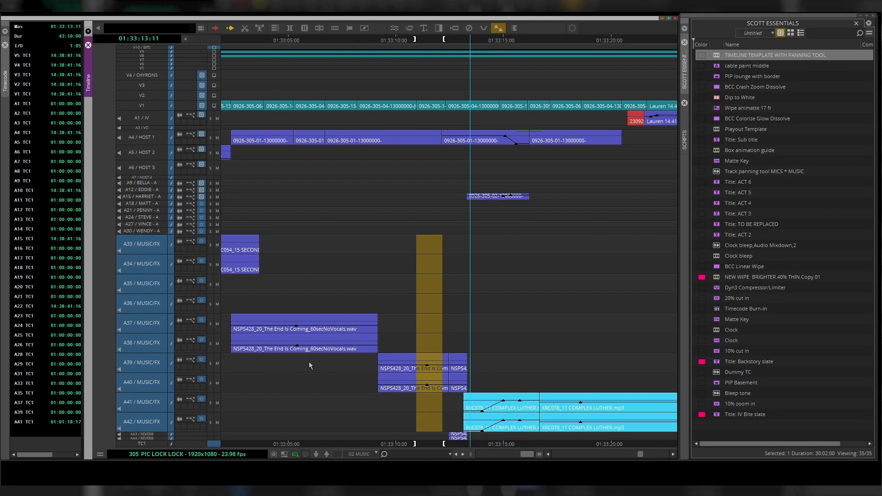
{"action": "left_click", "coordinate": [365, 453]}
{"action": "left_click", "coordinate": [377, 441]}
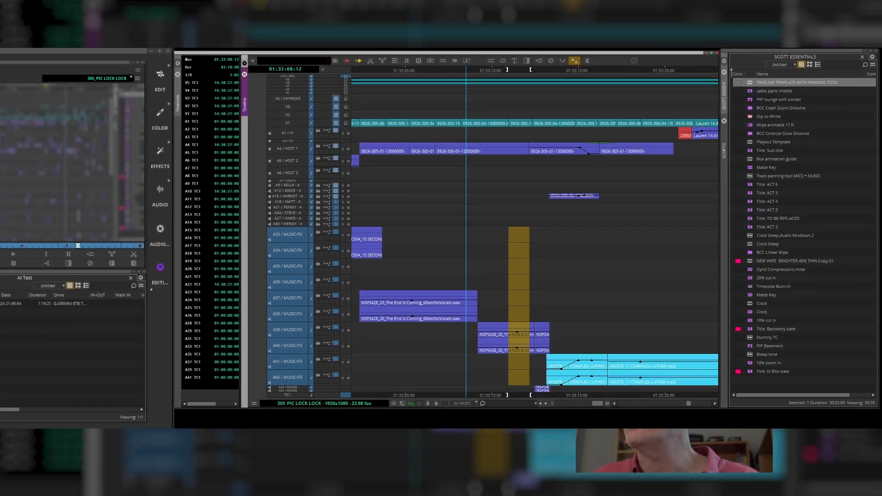
- Open the Scott 2024 keyboard setting from the user settings and bring up the Command Palette beside it
{"action": "scroll", "coordinate": [22, 226], "scroll_direction": "up", "scroll_amount": 6}
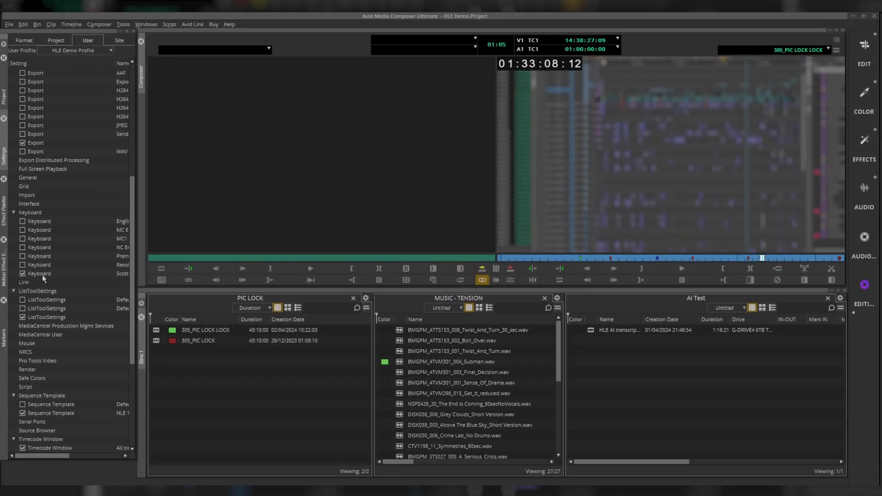
{"action": "double_click", "coordinate": [43, 273]}
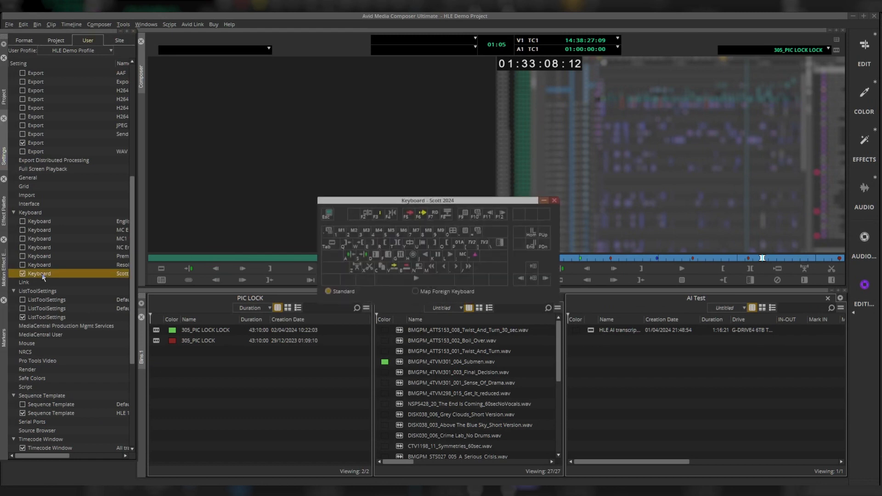
{"action": "left_click_drag", "start_coordinate": [478, 202], "coordinate": [565, 176]}
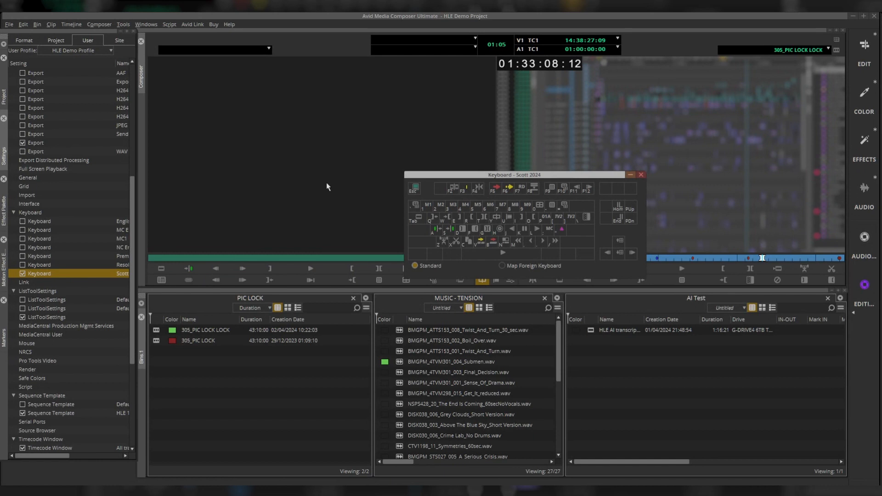
{"action": "key", "text": "ctrl+3"}
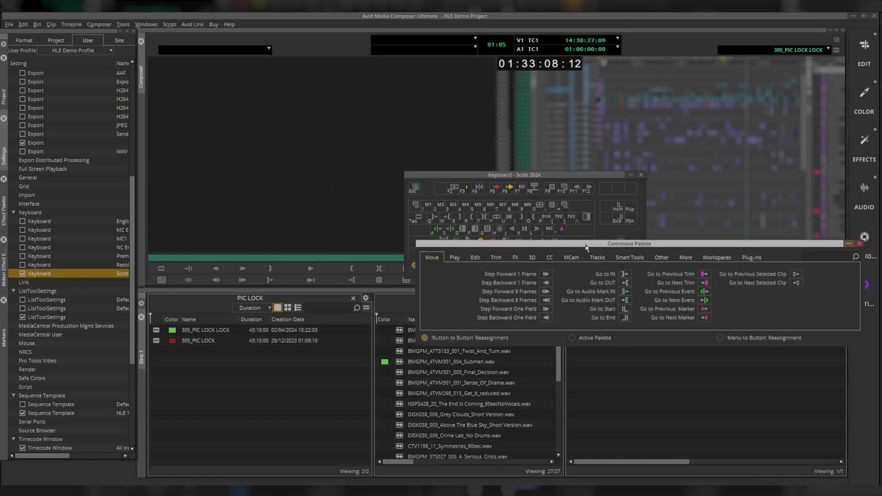
{"action": "left_click_drag", "start_coordinate": [586, 246], "coordinate": [555, 291]}
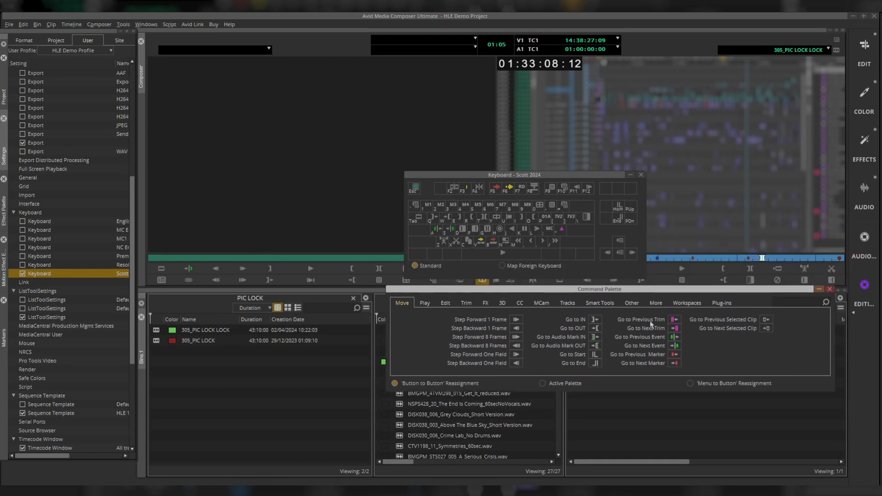
- In the Command Palette's More commands, set TV2 to the 01 MICS A view and TV3 to 02 MUSIC
{"action": "left_click", "coordinate": [687, 304]}
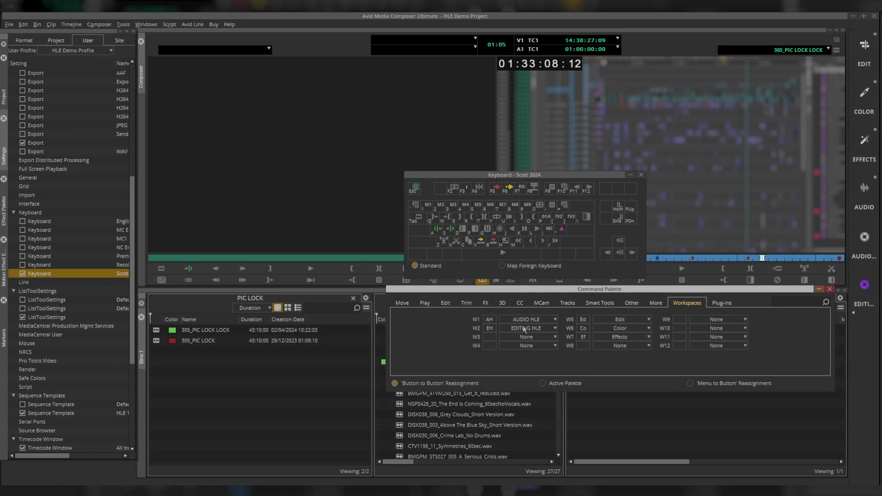
{"action": "left_click", "coordinate": [656, 304]}
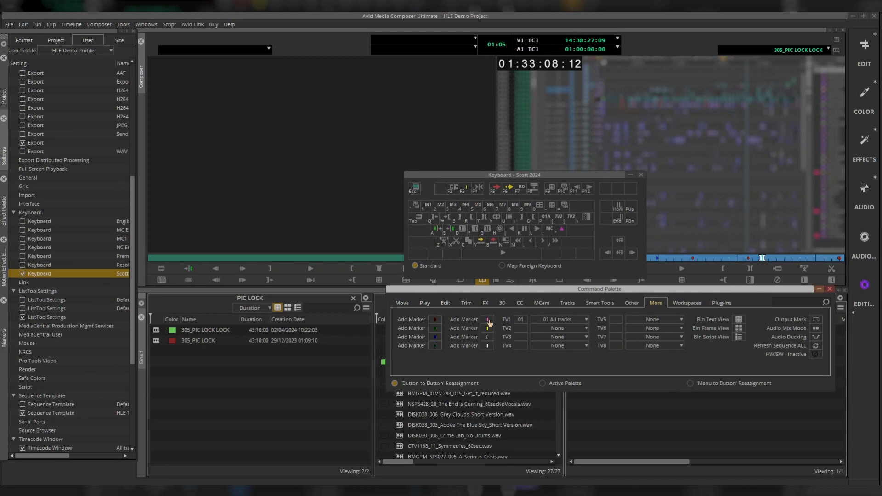
{"action": "left_click", "coordinate": [586, 329]}
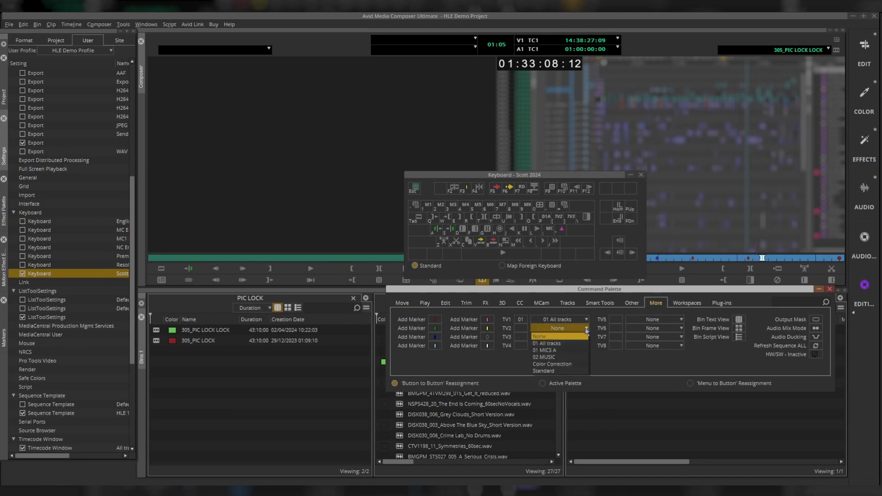
{"action": "left_click", "coordinate": [577, 350]}
{"action": "left_click", "coordinate": [587, 338]}
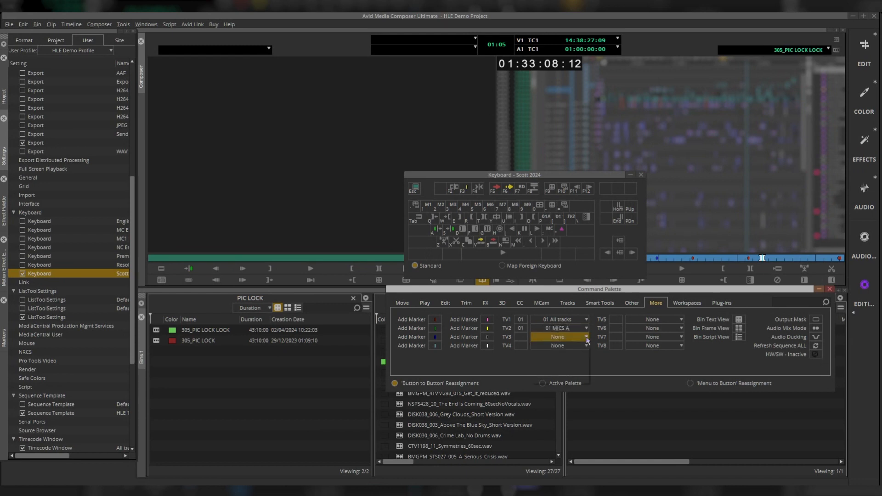
{"action": "left_click", "coordinate": [577, 366]}
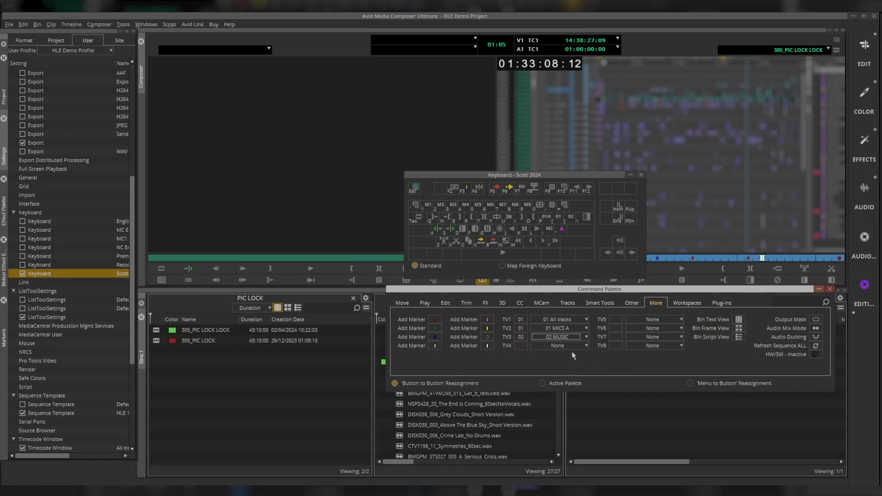
- Map the TV2 and TV3 view buttons onto the keyboard's bracket keys
{"action": "left_click_drag", "start_coordinate": [519, 331], "coordinate": [554, 219]}
{"action": "left_click_drag", "start_coordinate": [521, 345], "coordinate": [592, 260]}
{"action": "left_click_drag", "start_coordinate": [569, 214], "coordinate": [569, 214]}
- Close the Command Palette and keyboard windows and save the settings
{"action": "left_click", "coordinate": [829, 290]}
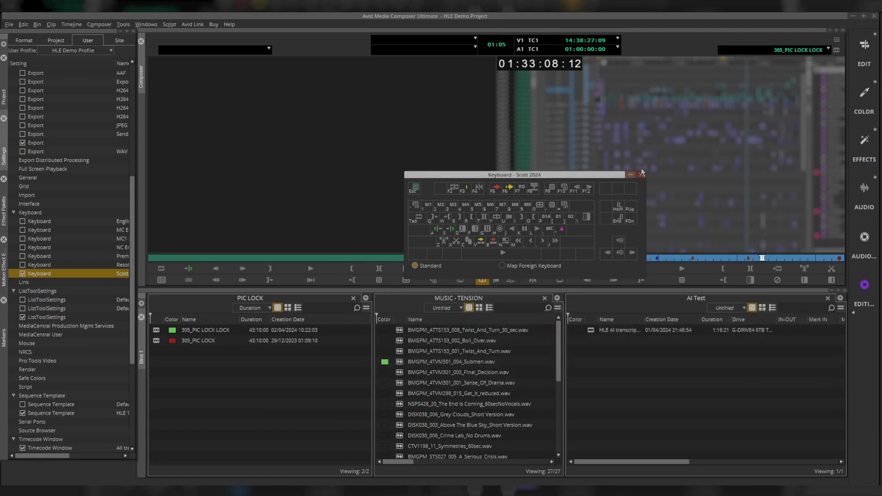
{"action": "left_click", "coordinate": [639, 175]}
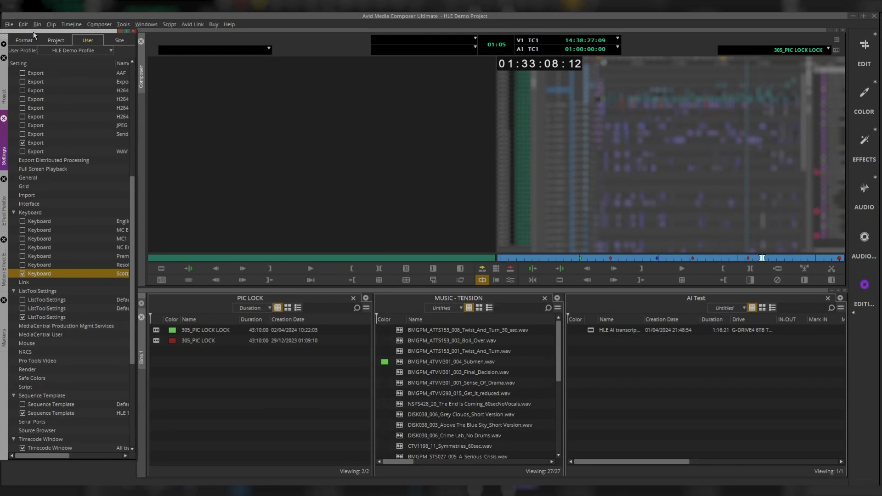
{"action": "left_click", "coordinate": [8, 25]}
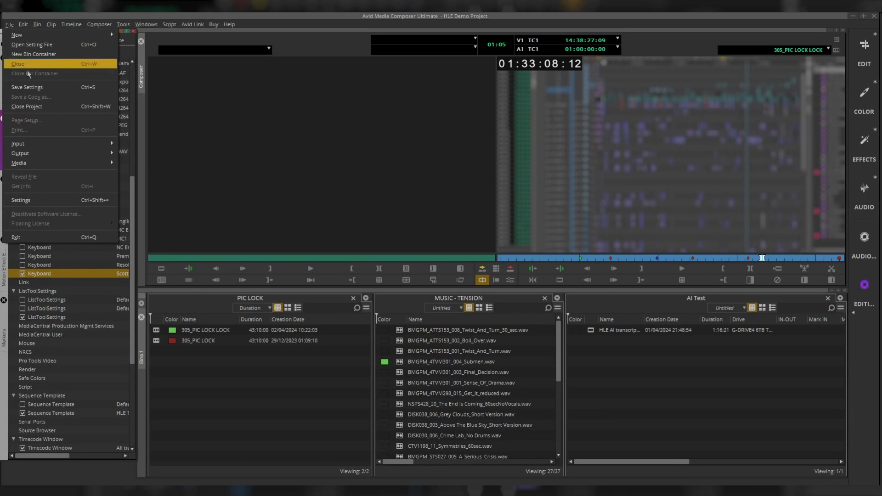
{"action": "left_click", "coordinate": [32, 88]}
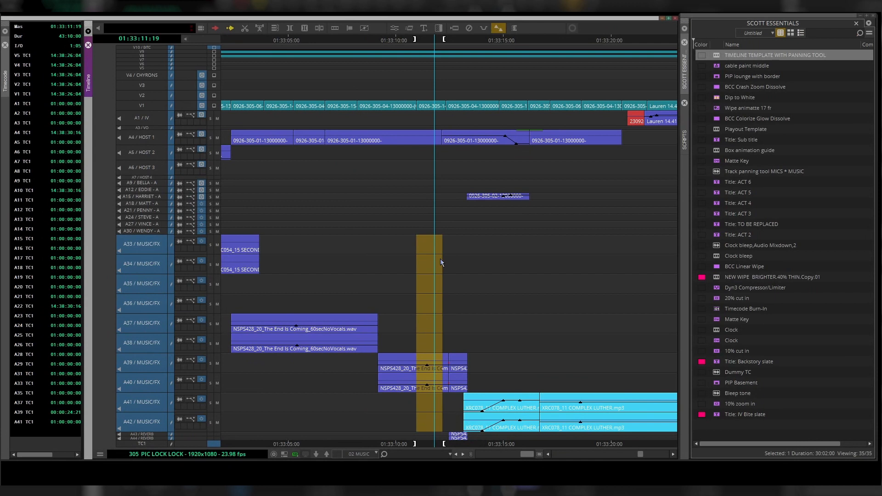
- Test the mapped view keys by toggling the timeline between the All tracks, MICS A and MUSIC views
{"action": "key", "text": "p"}
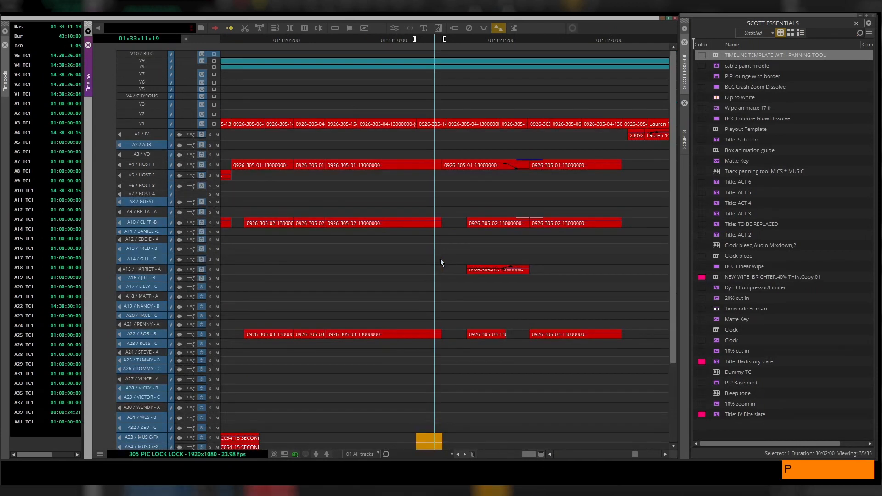
{"action": "scroll", "coordinate": [384, 276], "scroll_direction": "down", "scroll_amount": 5}
{"action": "scroll", "coordinate": [384, 277], "scroll_direction": "up", "scroll_amount": 5}
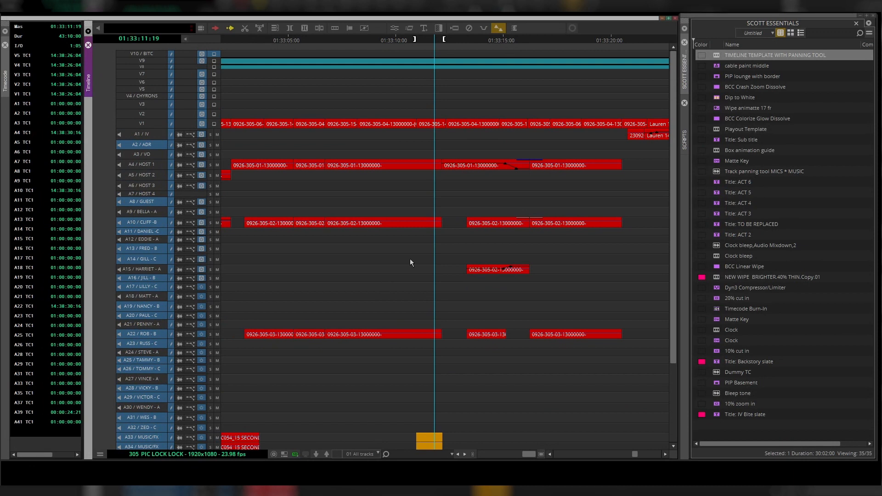
{"action": "key", "text": "bracketleft"}
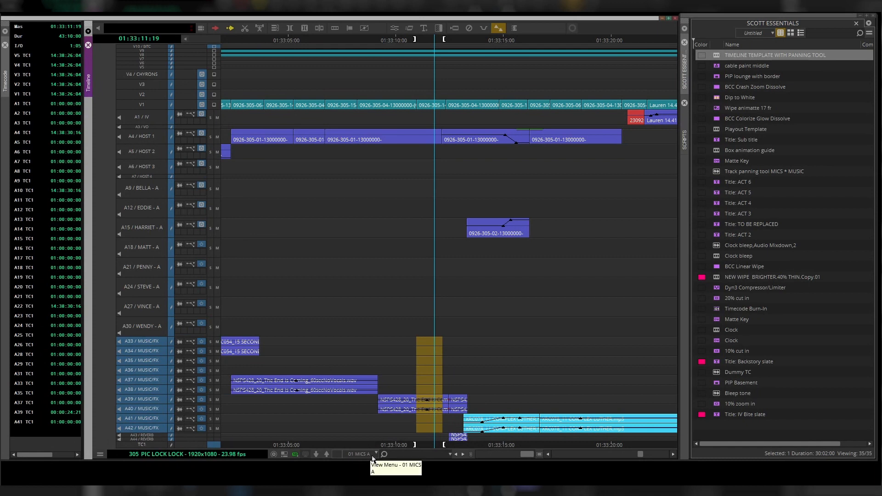
{"action": "key", "text": "bracketright"}
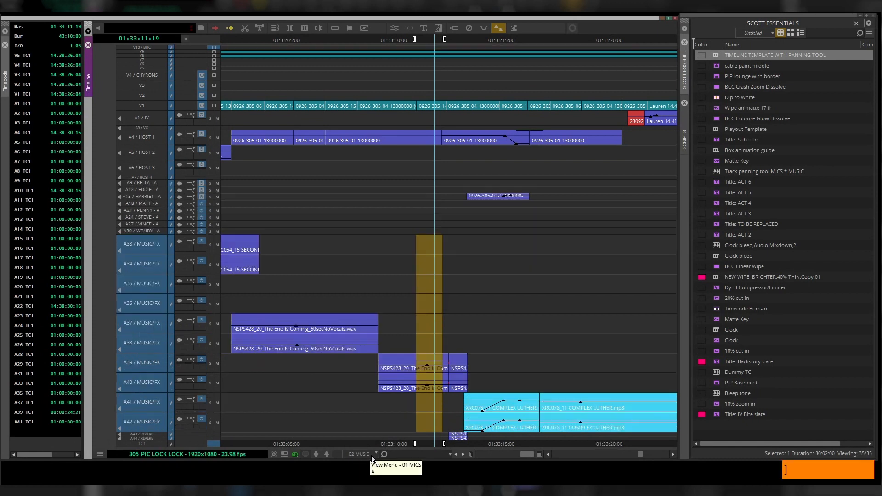
{"action": "key", "text": "bracketleft"}
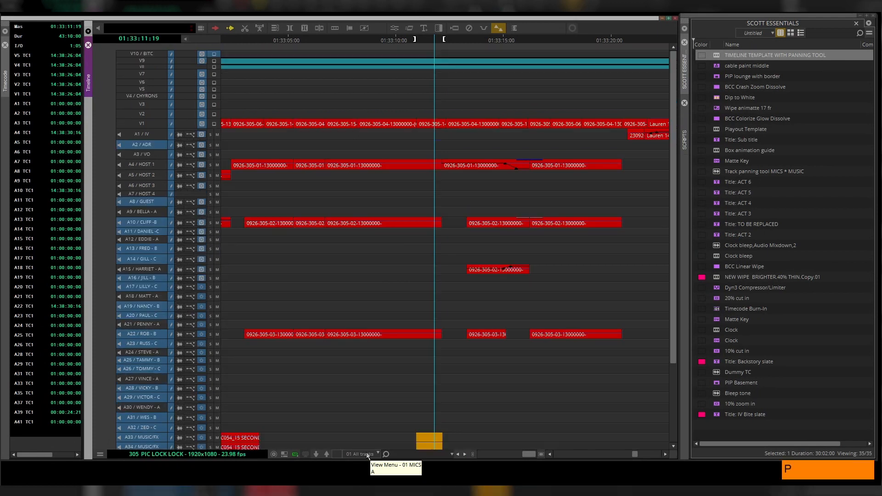
{"action": "key", "text": "bracketright"}
{"action": "key", "text": "bracketleft"}
{"action": "key", "text": "p"}
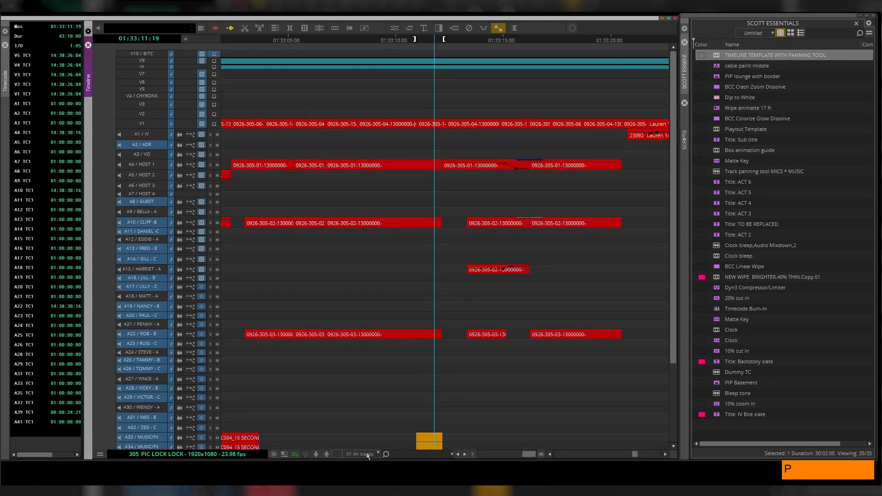
{"action": "key", "text": "bracketleft"}
{"action": "key", "text": "bracketright"}
{"action": "key", "text": "p"}
{"action": "scroll", "coordinate": [373, 285], "scroll_direction": "down", "scroll_amount": 2}
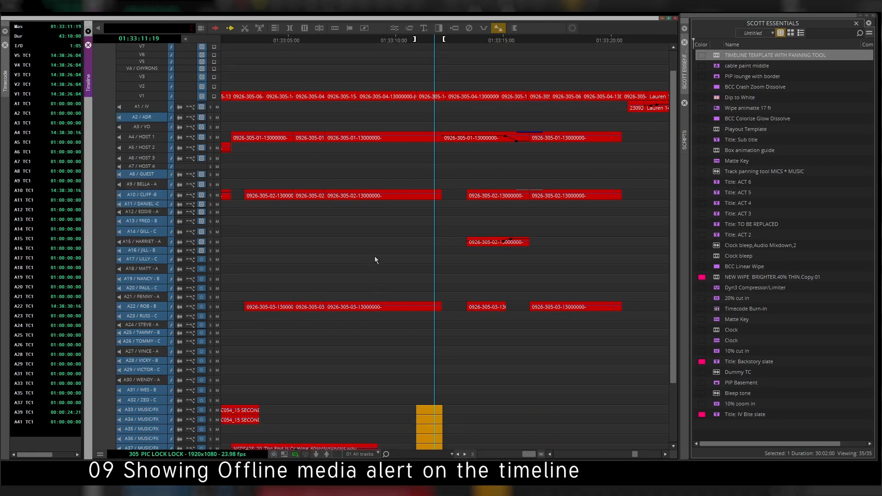
{"action": "key", "text": "bracketright"}
{"action": "key", "text": "p"}
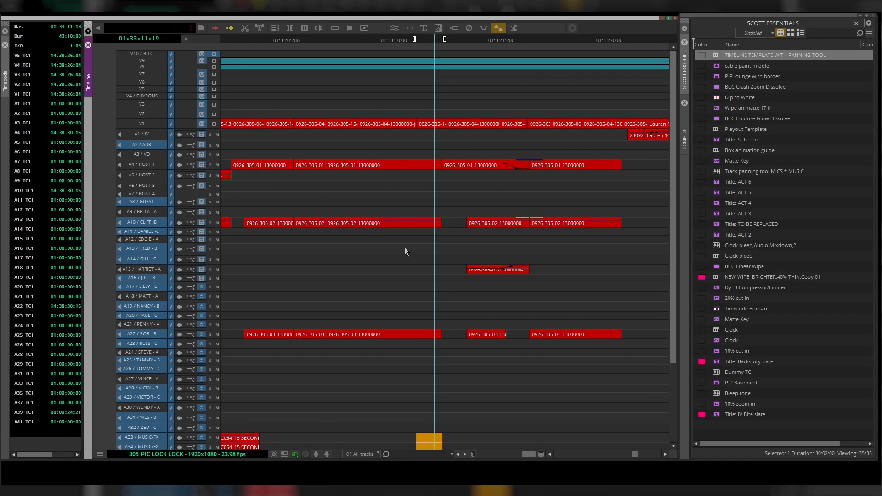
- Zoom out to the whole sequence and switch the timeline to the 01 MICS A view
{"action": "left_click_drag", "start_coordinate": [405, 249], "coordinate": [432, 293]}
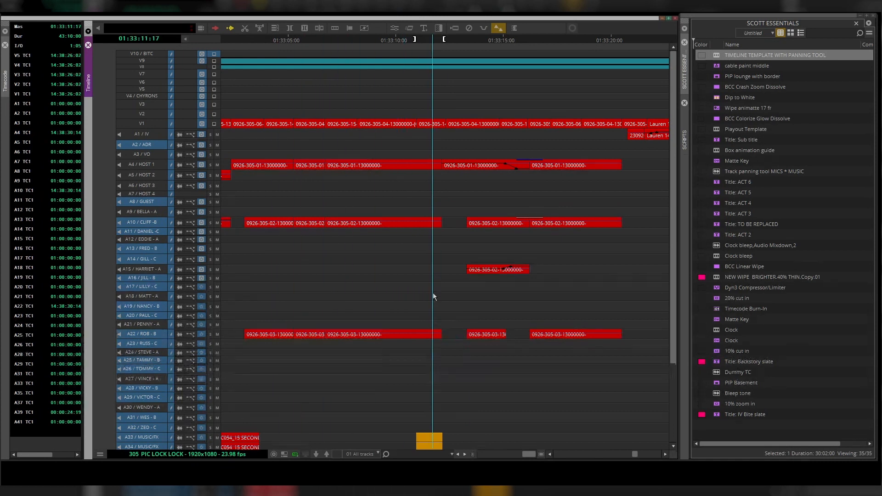
{"action": "left_click_drag", "start_coordinate": [526, 456], "coordinate": [501, 461]}
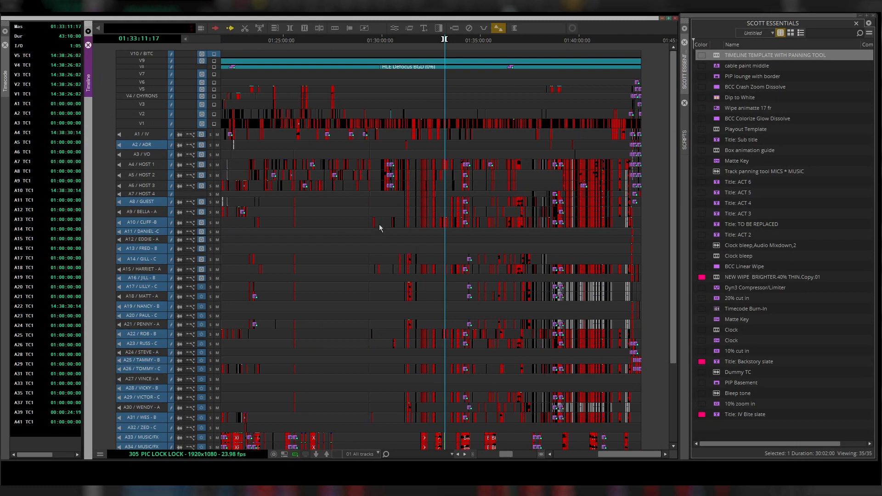
{"action": "left_click", "coordinate": [373, 454]}
{"action": "left_click", "coordinate": [399, 460]}
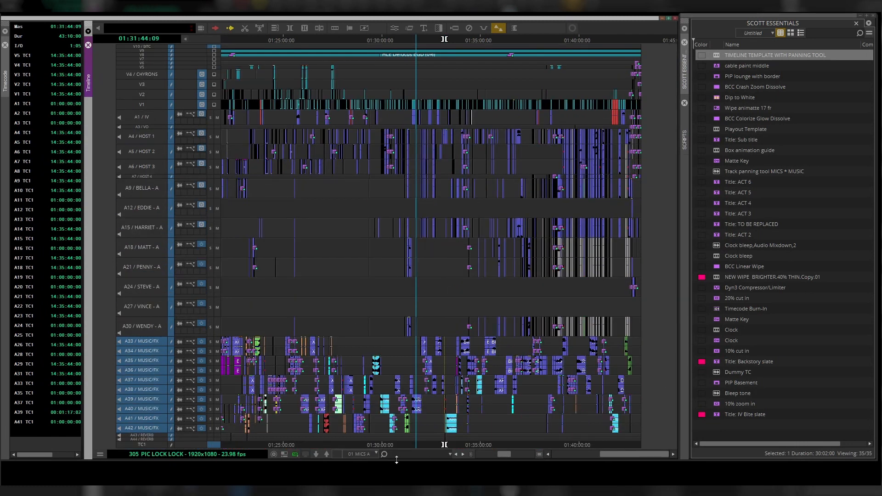
- Enable the Offline clip colour in the timeline's Clip Color options
{"action": "left_click", "coordinate": [100, 455]}
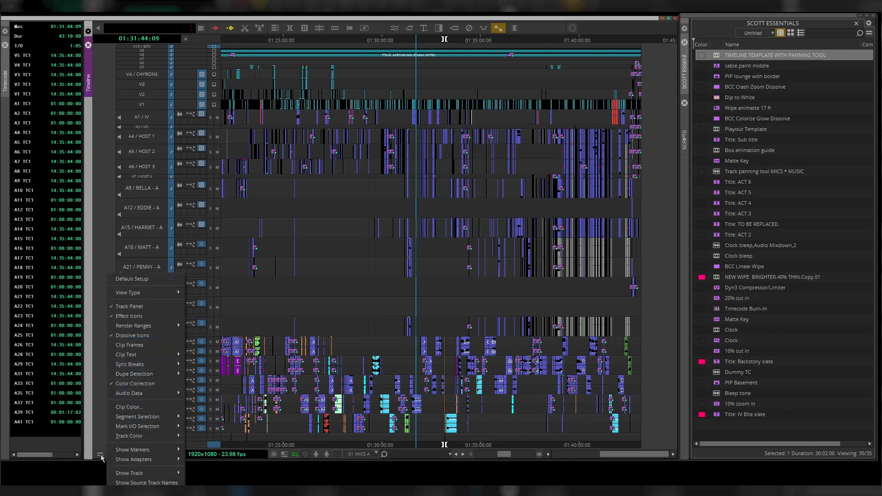
{"action": "left_click", "coordinate": [126, 407]}
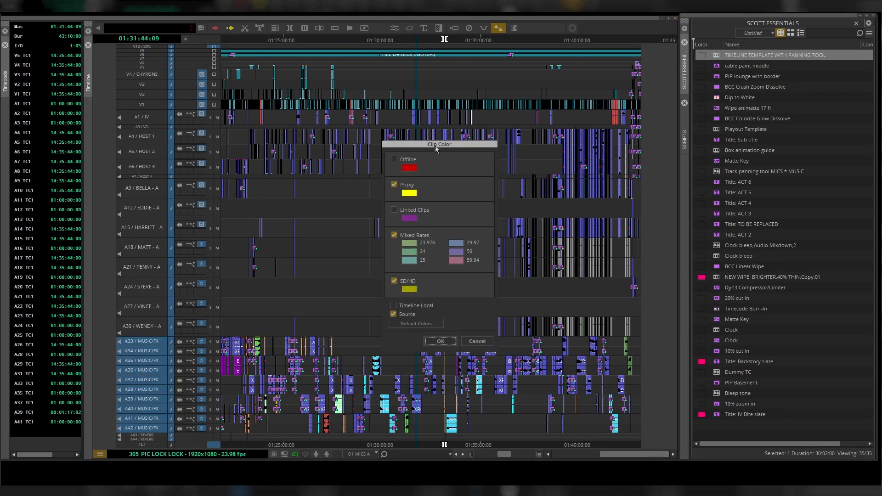
{"action": "left_click_drag", "start_coordinate": [436, 148], "coordinate": [679, 154]}
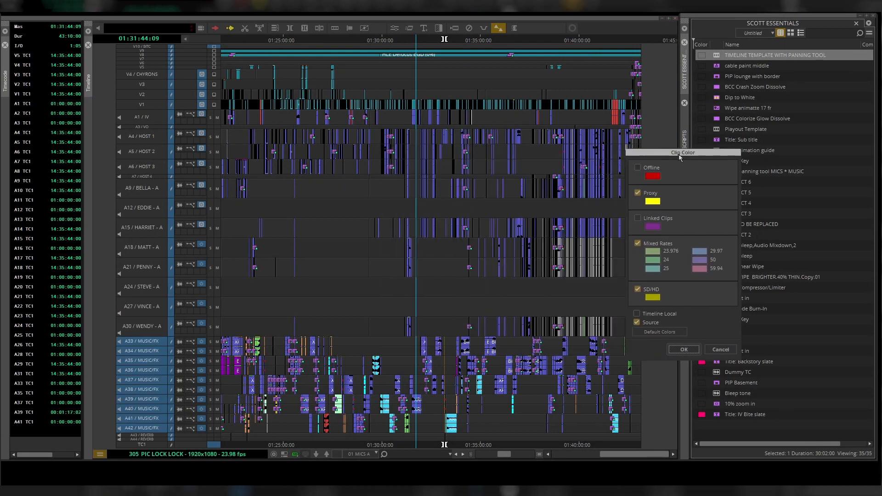
{"action": "left_click", "coordinate": [637, 168]}
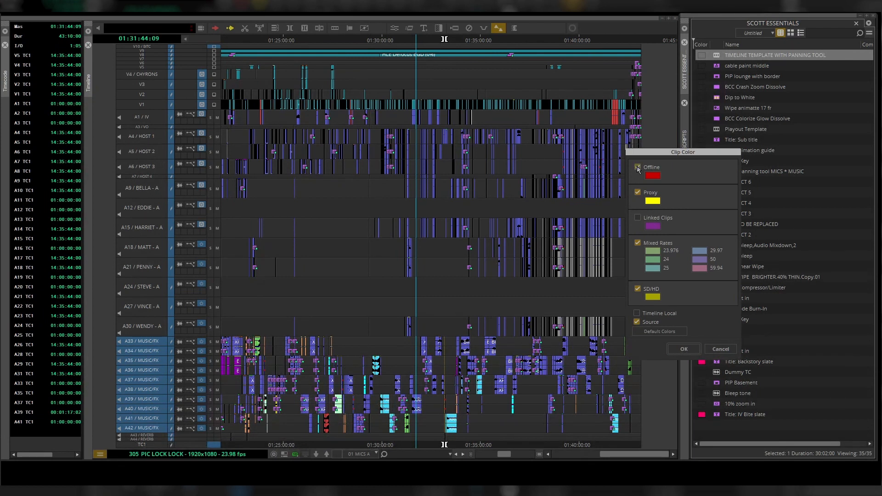
{"action": "left_click", "coordinate": [683, 350]}
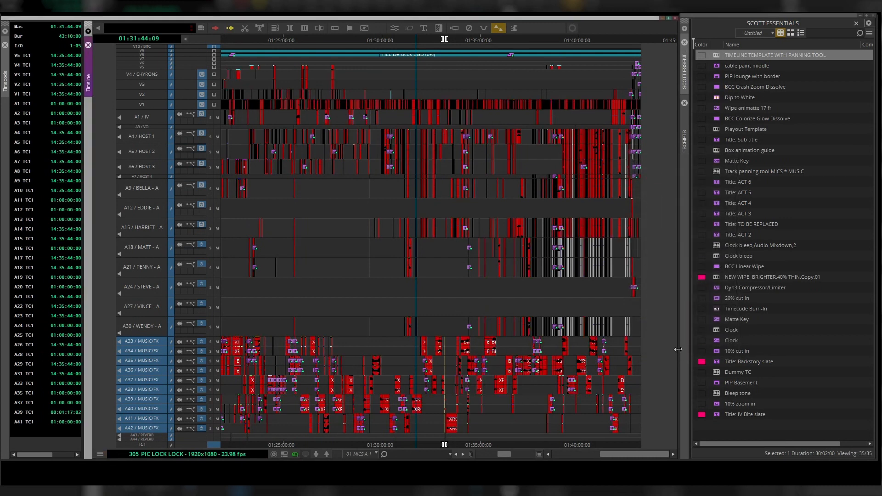
- Save the current timeline view as 01 MICS A, replacing the existing view of that name
{"action": "left_click", "coordinate": [377, 454]}
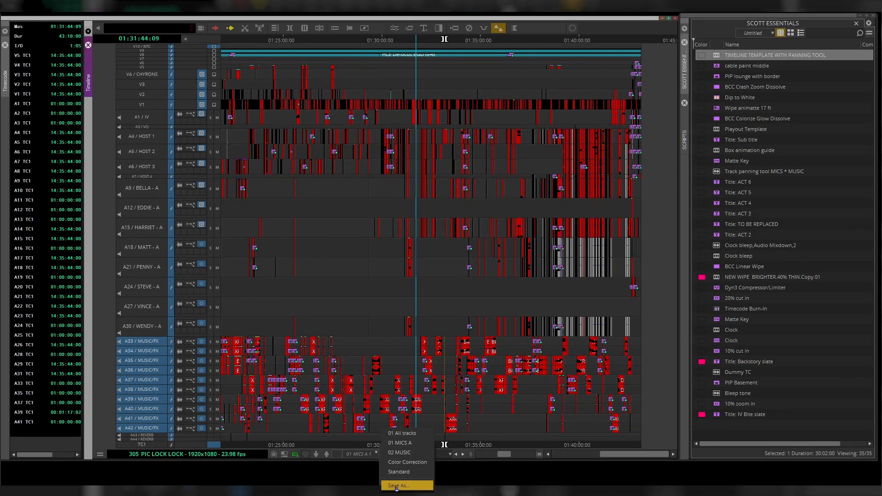
{"action": "left_click", "coordinate": [396, 485]}
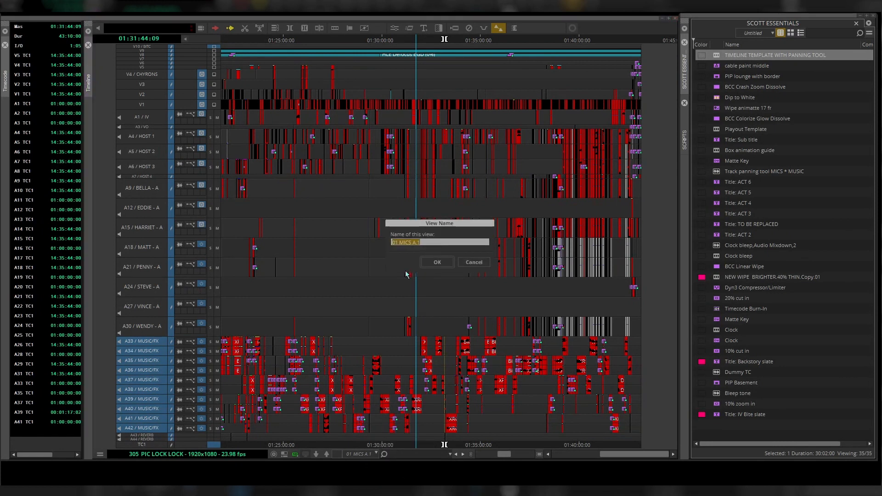
{"action": "left_click", "coordinate": [424, 242]}
{"action": "left_click", "coordinate": [437, 263]}
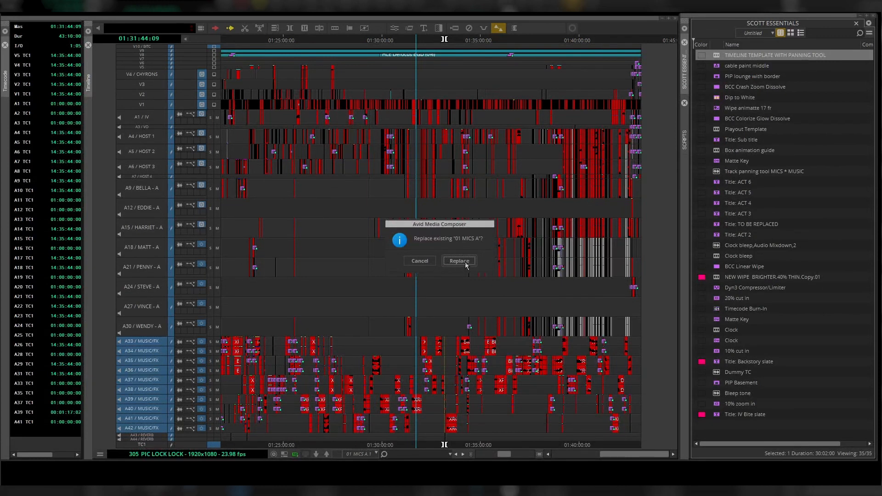
{"action": "left_click", "coordinate": [459, 261]}
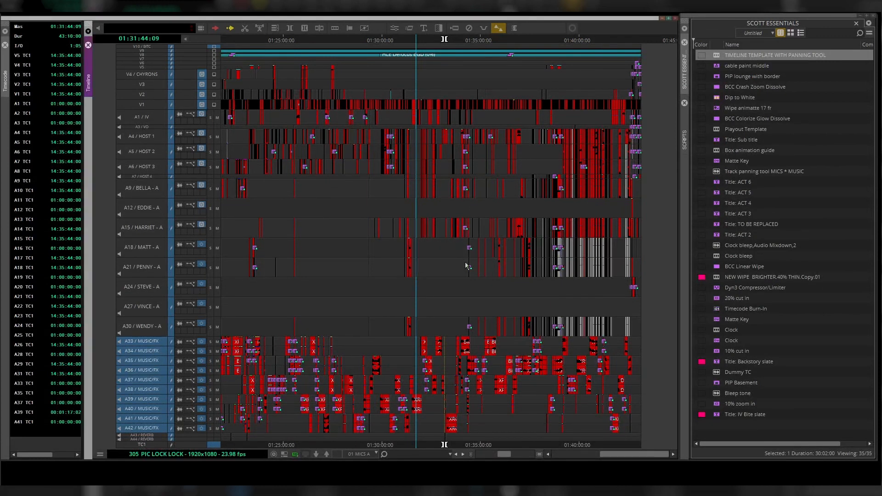
- Move the position indicator and toggle the timeline to the 02 MUSIC view
{"action": "left_click", "coordinate": [441, 282]}
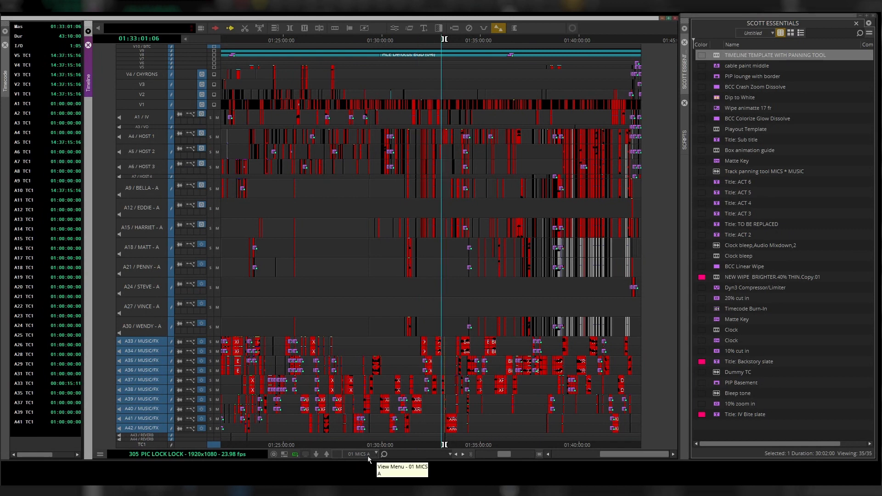
{"action": "left_click", "coordinate": [460, 304]}
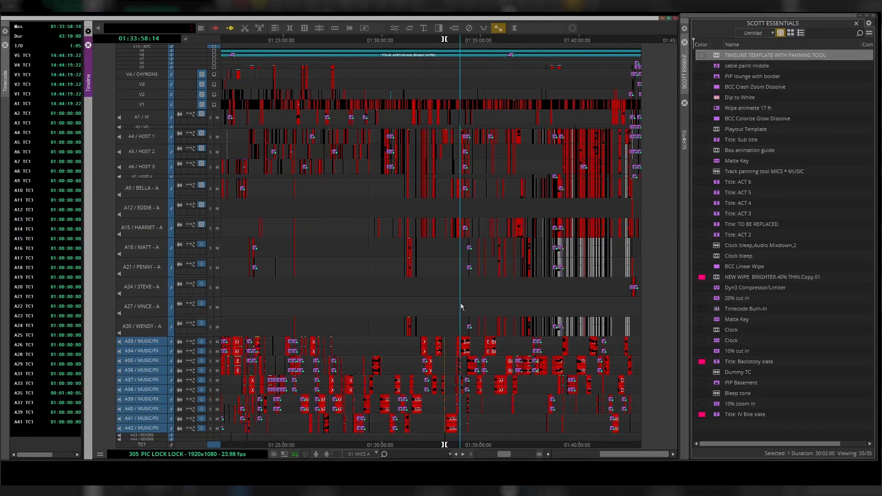
{"action": "key", "text": "bracketright"}
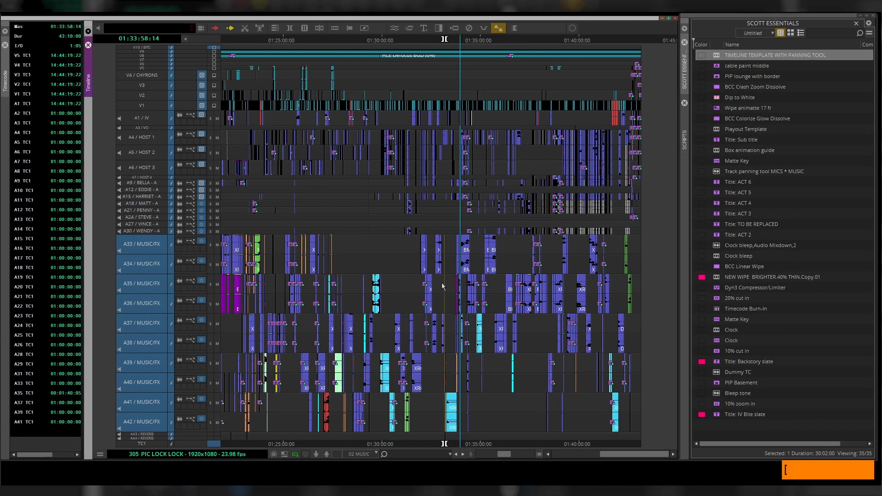
{"action": "left_click", "coordinate": [470, 316]}
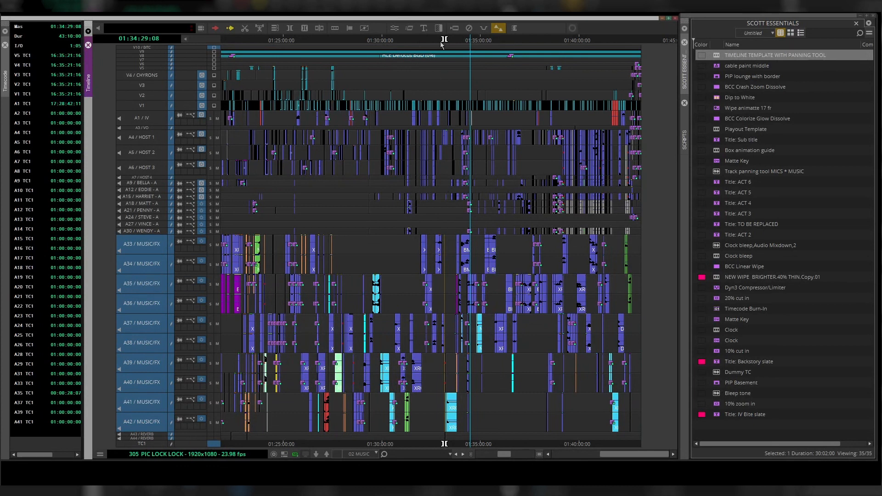
{"action": "left_click", "coordinate": [459, 39]}
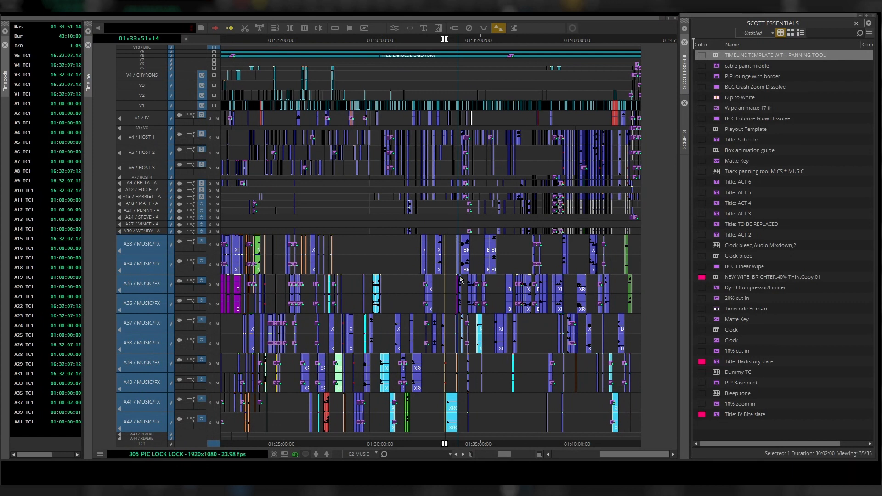
{"action": "left_click", "coordinate": [448, 232]}
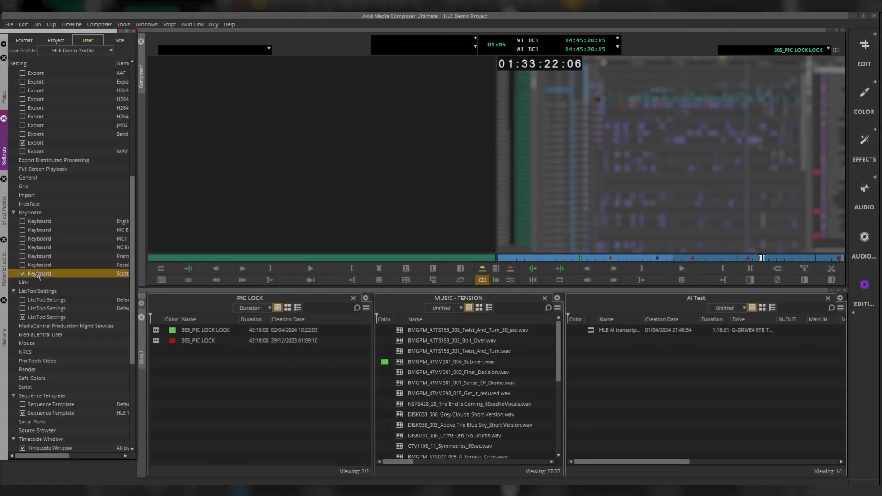
- Map Timeline View 2 to the 01 MICS A view in the Command Palette, then close the palette and keyboard
{"action": "double_click", "coordinate": [39, 275]}
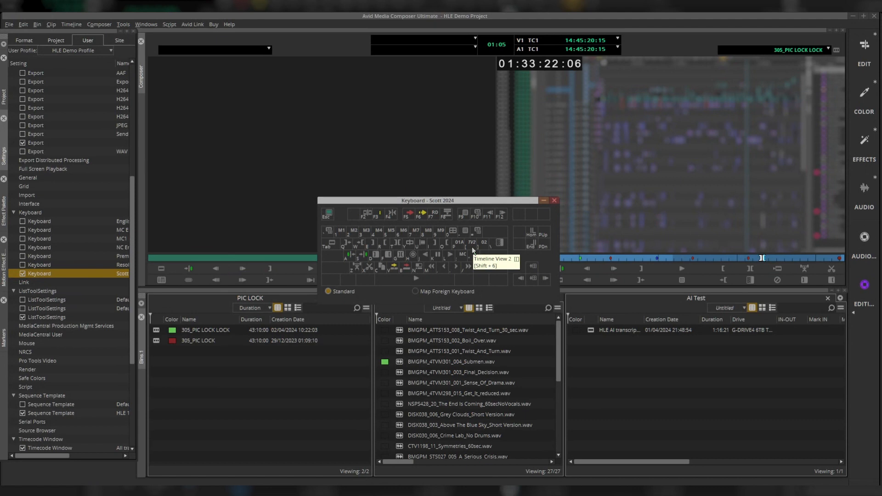
{"action": "key", "text": "ctrl+3"}
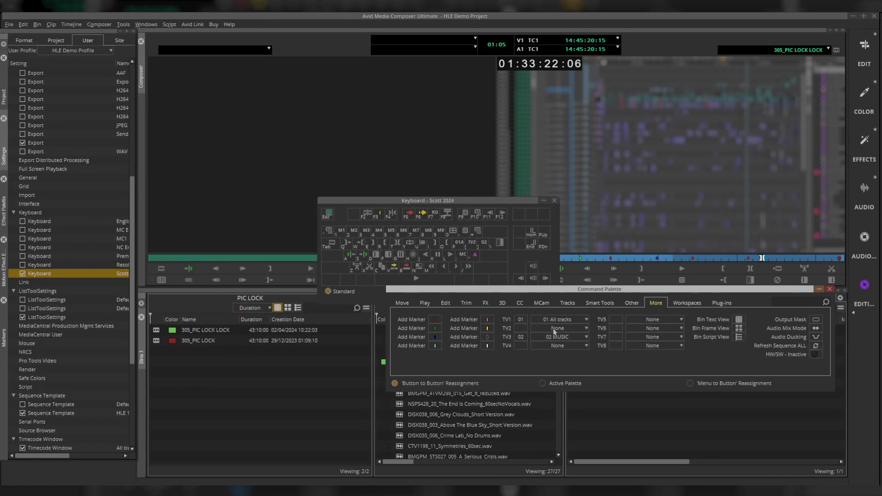
{"action": "left_click", "coordinate": [585, 330]}
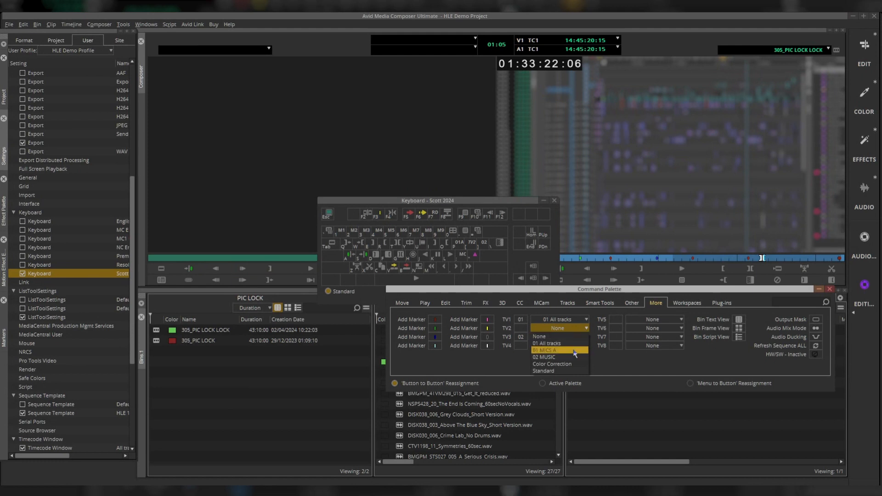
{"action": "left_click", "coordinate": [574, 351]}
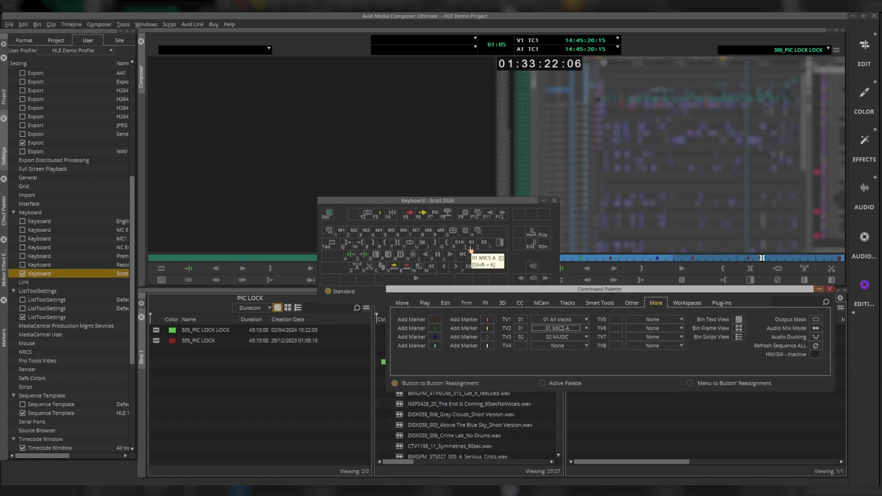
{"action": "left_click", "coordinate": [829, 289]}
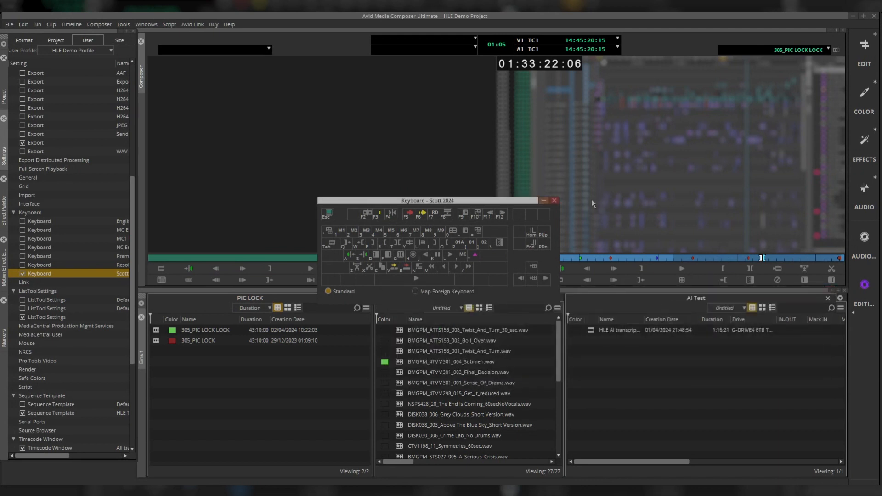
{"action": "left_click", "coordinate": [554, 200]}
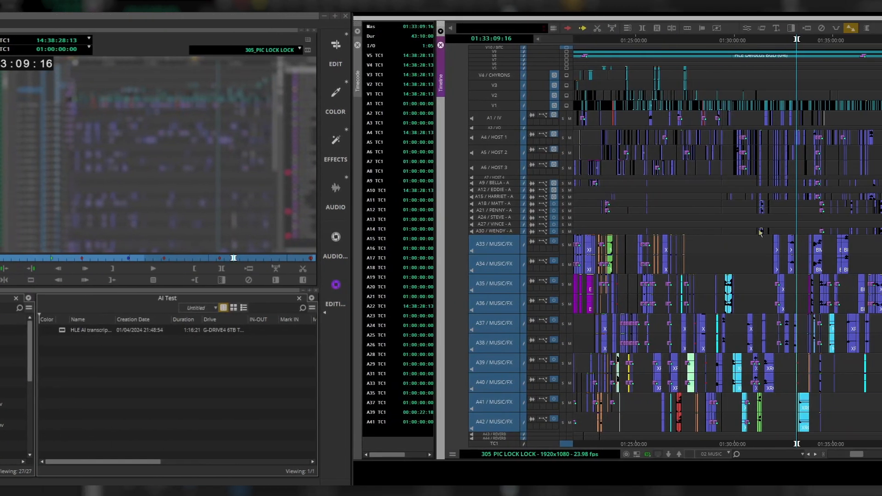
- Switch the timeline to the 01 MICS A view and scrub through the sequence
{"action": "key", "text": "F1"}
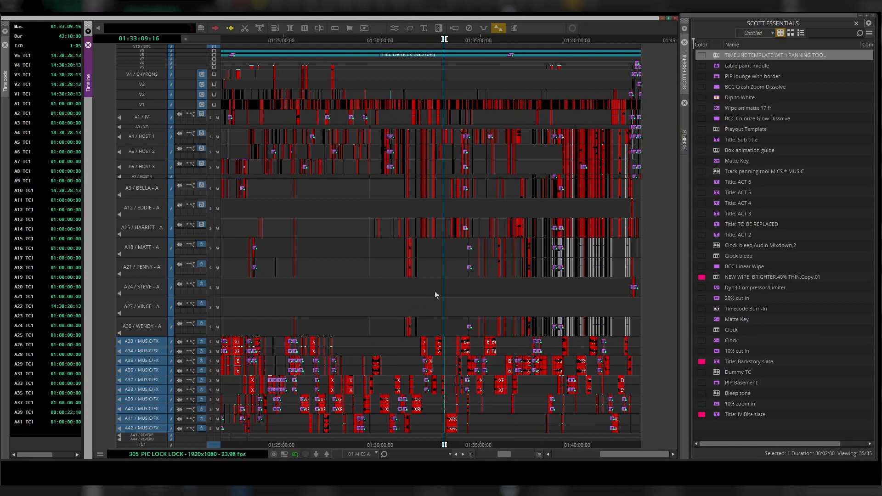
{"action": "left_click", "coordinate": [347, 309]}
{"action": "left_click_drag", "start_coordinate": [346, 309], "coordinate": [373, 302]}
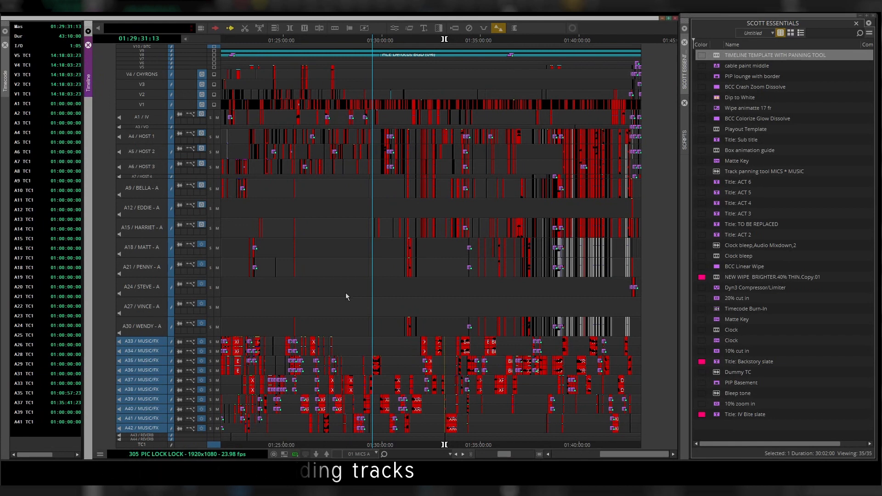
{"action": "left_click_drag", "start_coordinate": [363, 298], "coordinate": [375, 298]}
{"action": "left_click", "coordinate": [363, 299]}
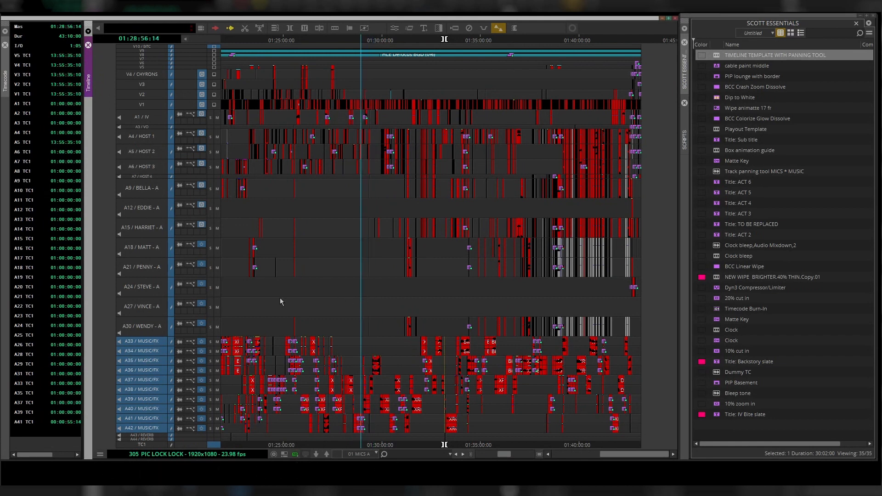
{"action": "left_click", "coordinate": [398, 294]}
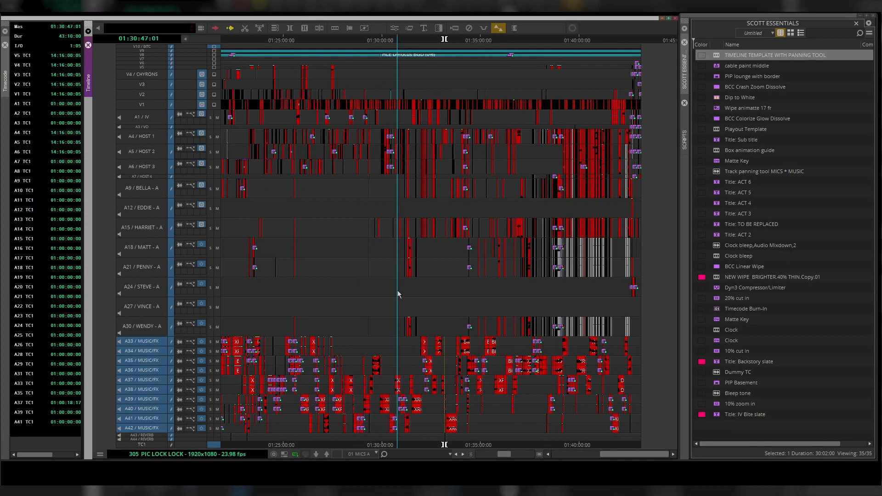
{"action": "left_click", "coordinate": [376, 294]}
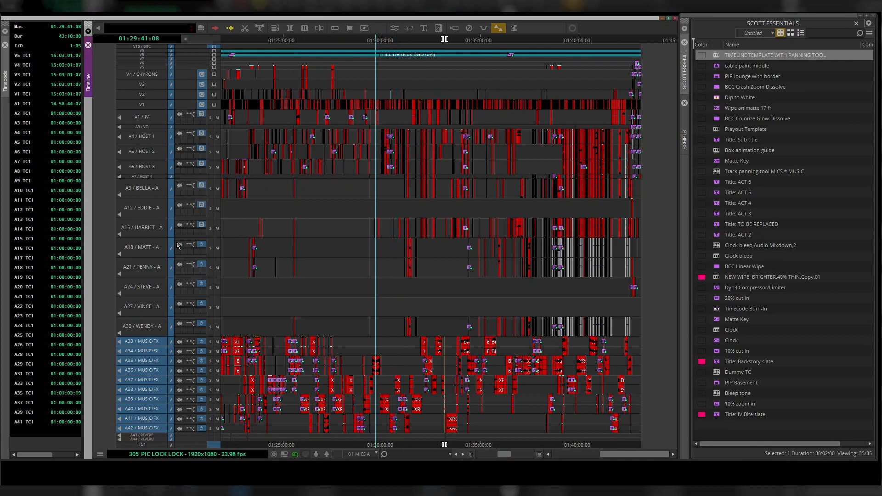
- Select the A15, A18 and A21 mic tracks and mark an In point at 01:28:38:10
{"action": "left_click_drag", "start_coordinate": [151, 229], "coordinate": [154, 249]}
{"action": "left_click", "coordinate": [154, 276]}
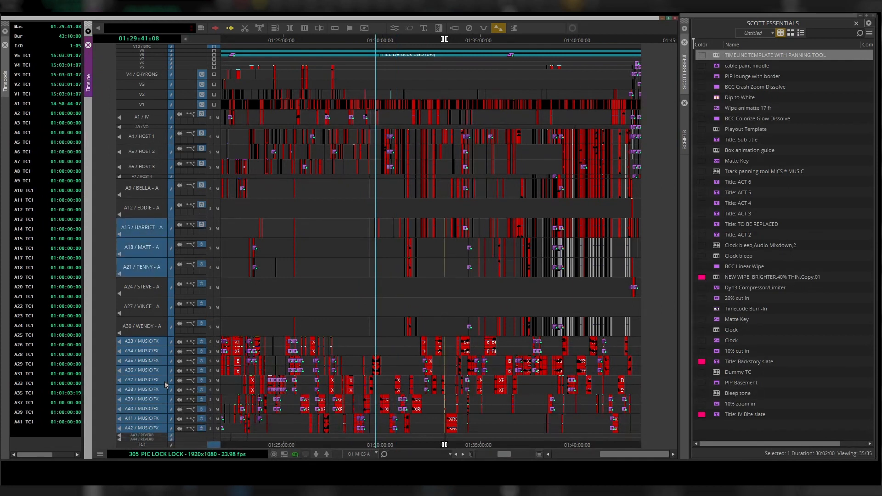
{"action": "left_click", "coordinate": [149, 342]}
{"action": "left_click", "coordinate": [153, 362]}
{"action": "left_click", "coordinate": [152, 353]}
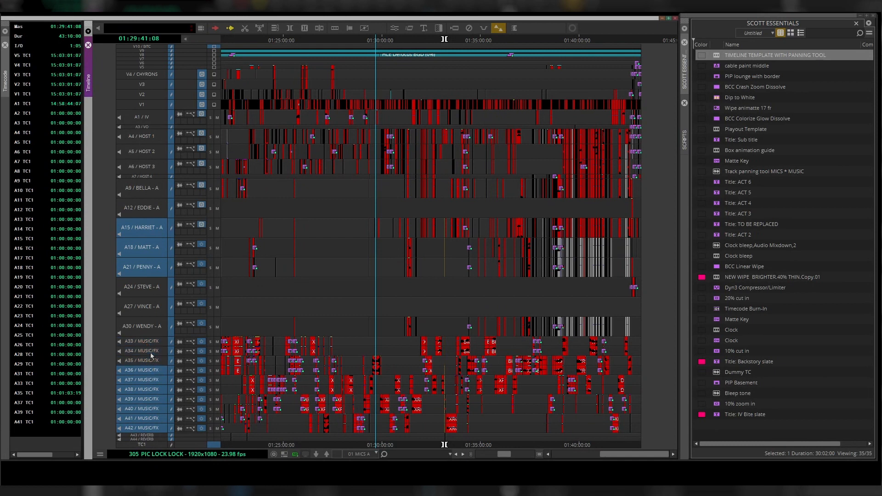
{"action": "left_click_drag", "start_coordinate": [152, 369], "coordinate": [162, 442]}
{"action": "left_click_drag", "start_coordinate": [394, 276], "coordinate": [390, 277]}
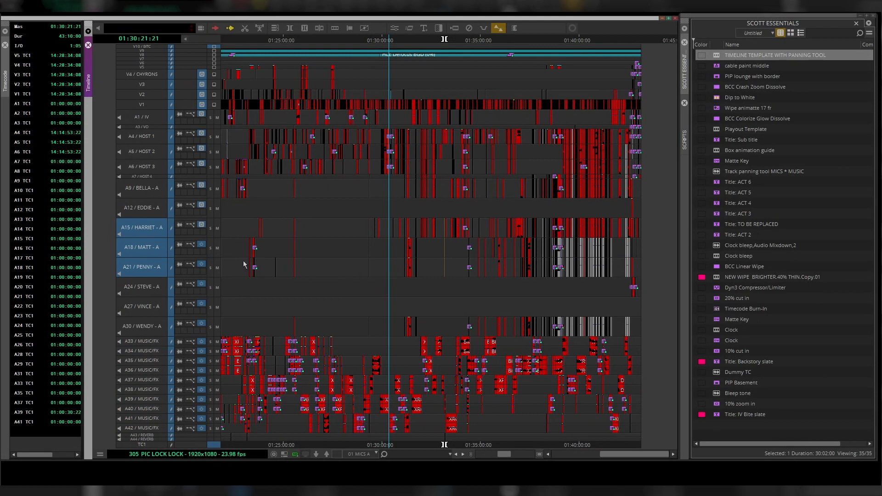
{"action": "left_click", "coordinate": [355, 274]}
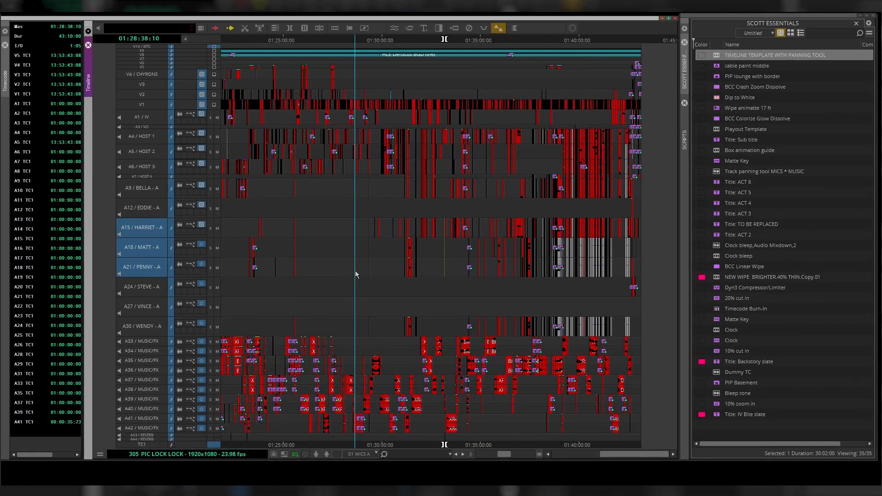
{"action": "key", "text": "i"}
- Select tracks A4 through A30, mark an Out point and zoom the timeline slightly
{"action": "left_click_drag", "start_coordinate": [150, 136], "coordinate": [160, 327]}
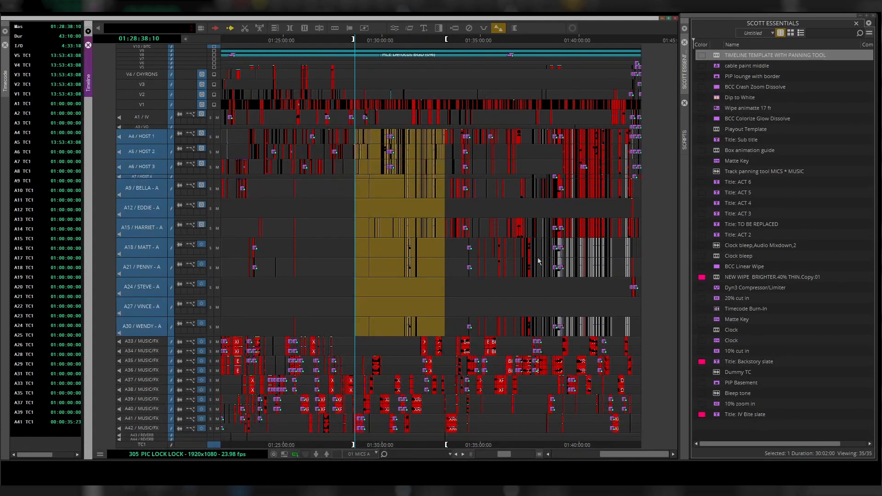
{"action": "left_click", "coordinate": [486, 284]}
{"action": "key", "text": "o"}
{"action": "key", "text": "z"}
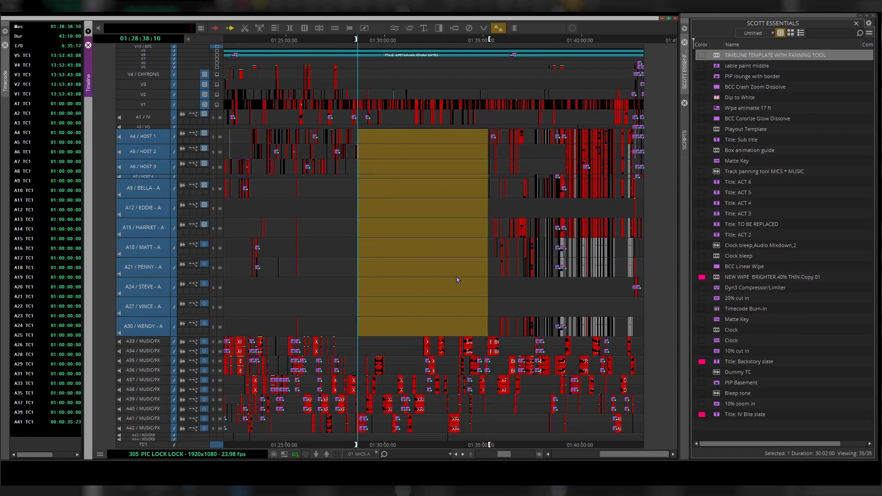
- Switch to the 01 All tracks view and back to 01 MICS A, scrubbing through the marked region
{"action": "left_click", "coordinate": [376, 454]}
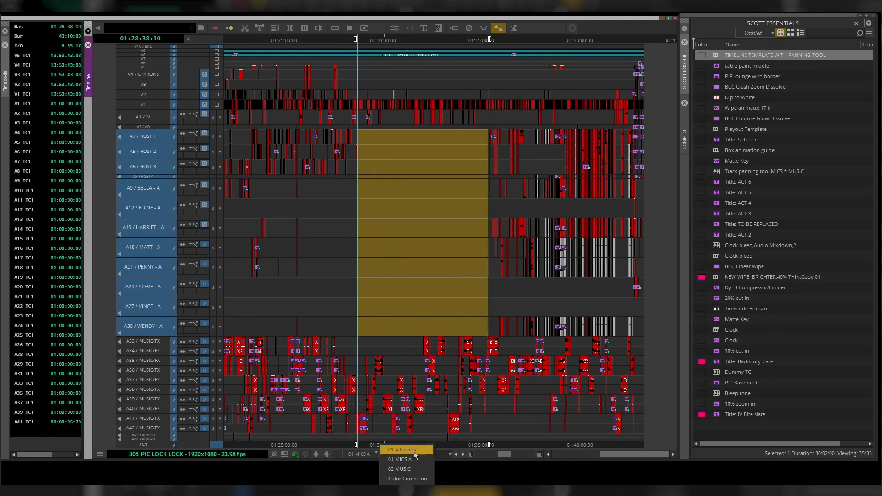
{"action": "left_click", "coordinate": [415, 452]}
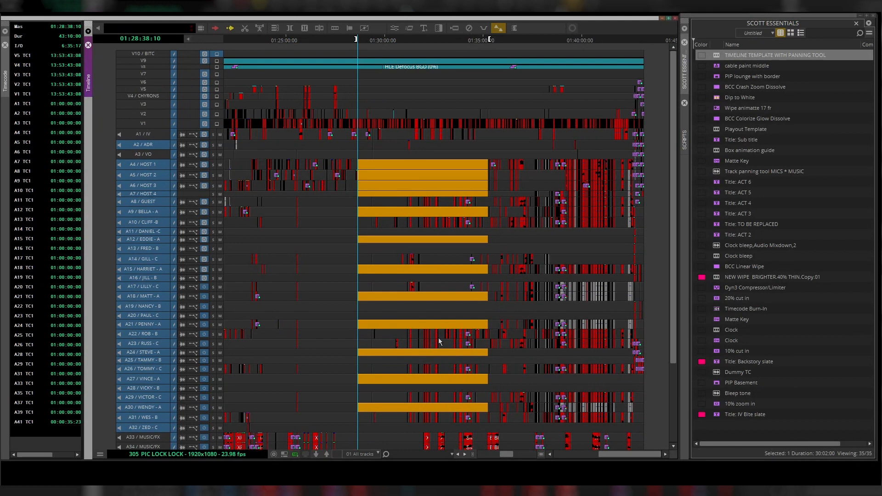
{"action": "key", "text": "w"}
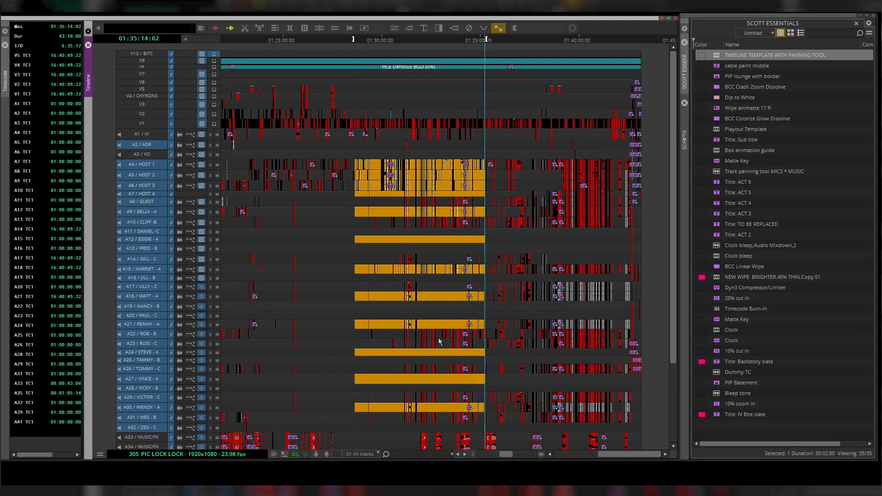
{"action": "left_click", "coordinate": [399, 264]}
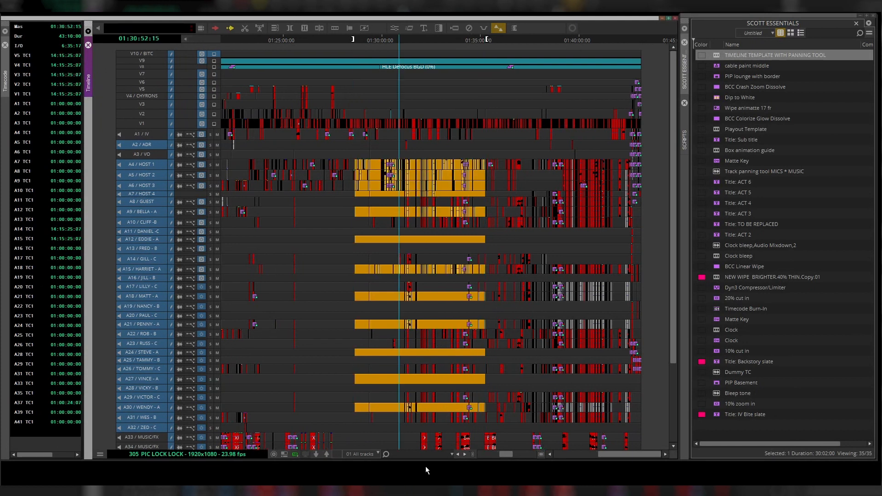
{"action": "key", "text": "F2"}
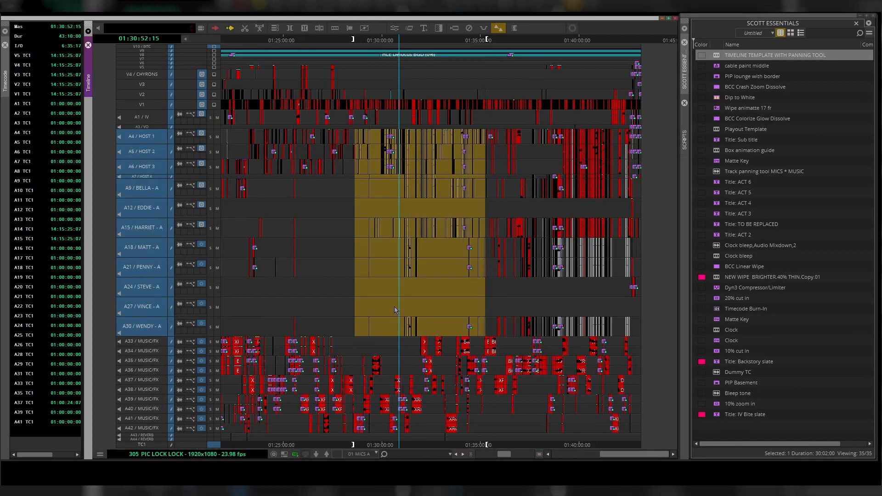
{"action": "left_click", "coordinate": [391, 272]}
{"action": "left_click_drag", "start_coordinate": [397, 286], "coordinate": [448, 292]}
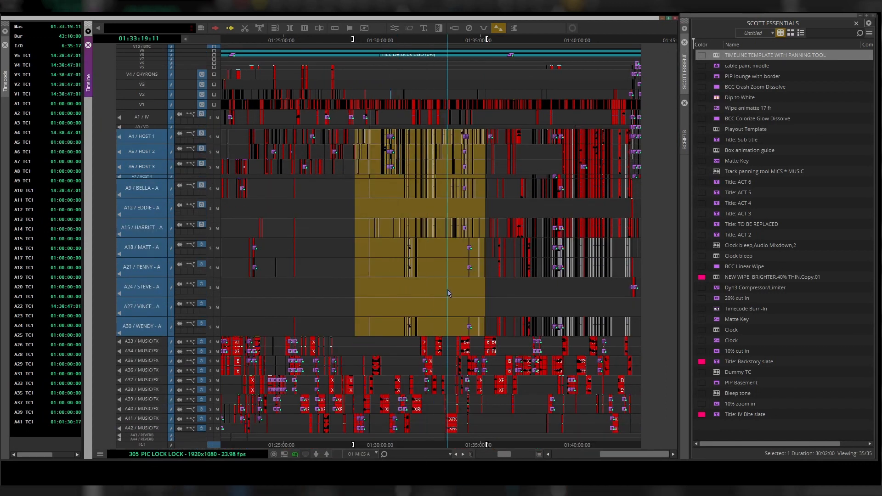
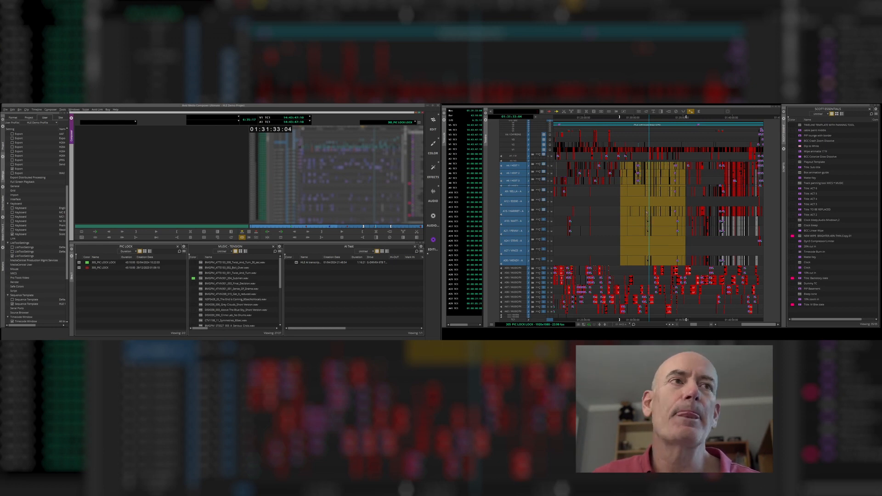
{"action": "left_click", "coordinate": [634, 214]}
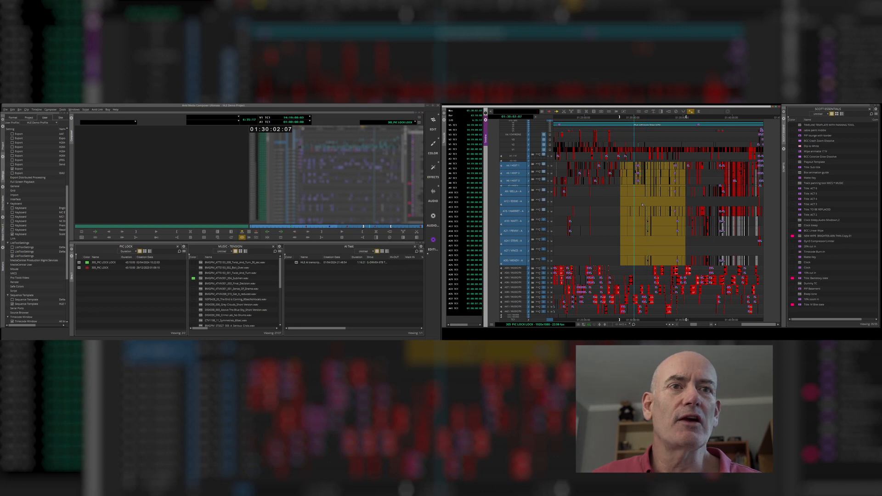
{"action": "left_click", "coordinate": [637, 242]}
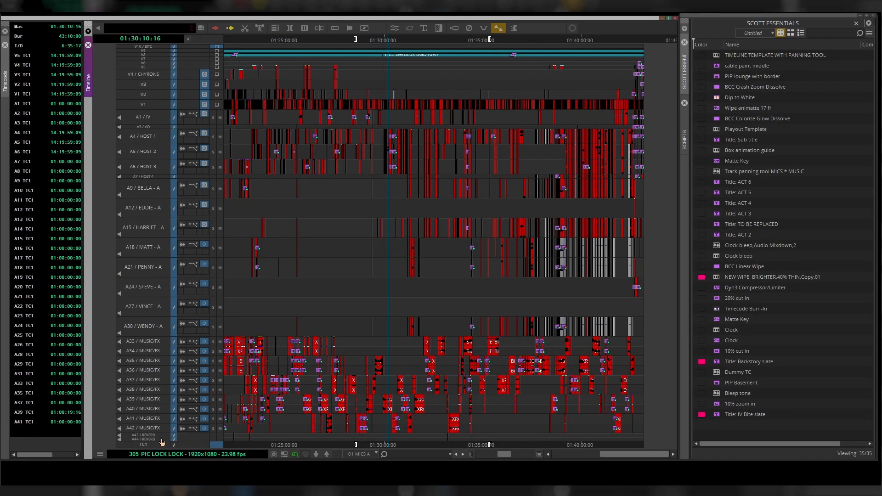
{"action": "key", "text": "ctrl+u"}
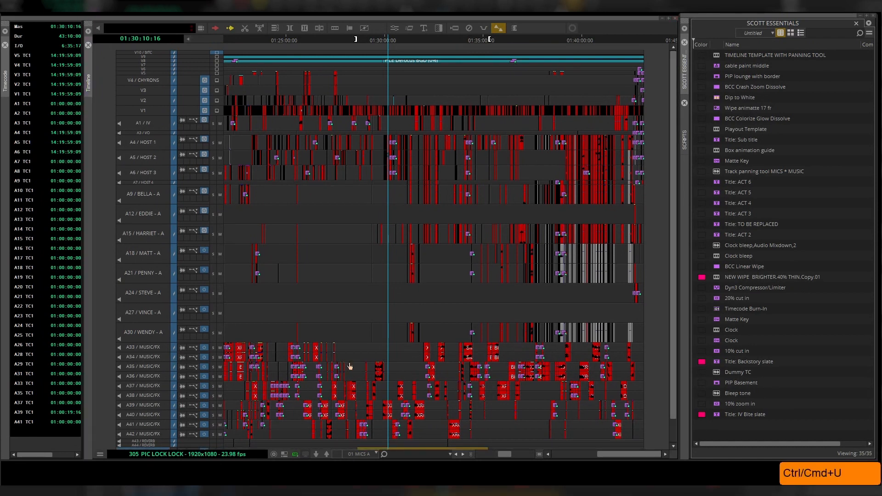
- Rename audio track A45 as TC REF
{"action": "scroll", "coordinate": [357, 356], "scroll_direction": "down", "scroll_amount": 2}
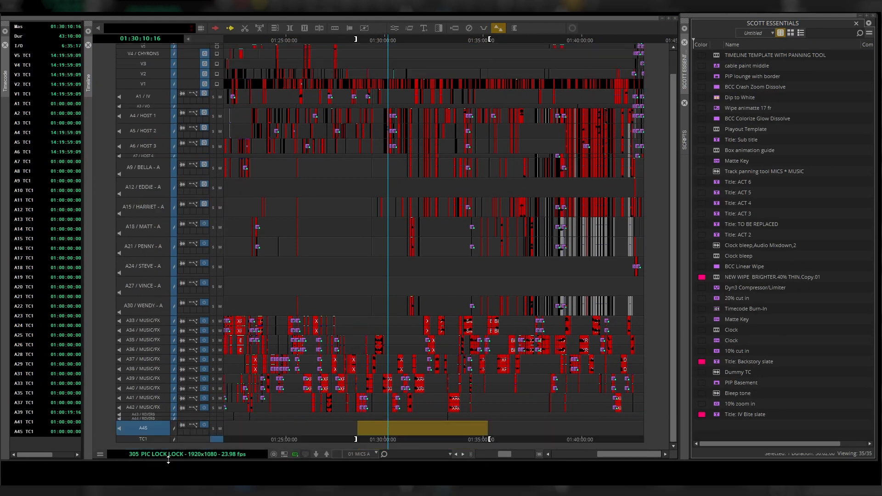
{"action": "right_click", "coordinate": [148, 429]}
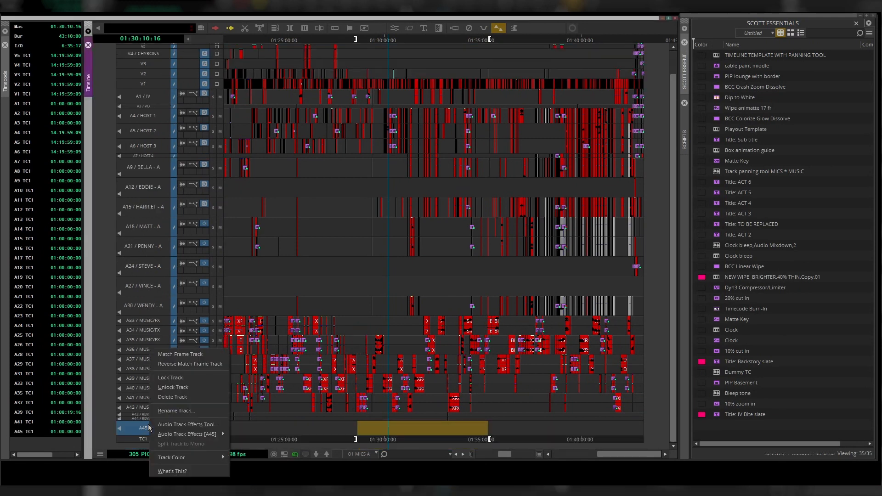
{"action": "left_click", "coordinate": [173, 412]}
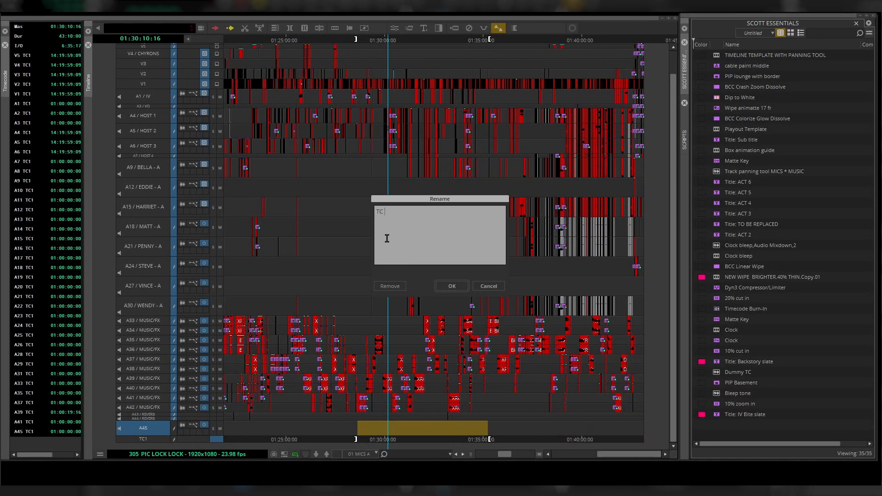
{"action": "type", "text": "F"}
{"action": "key", "text": "Return"}
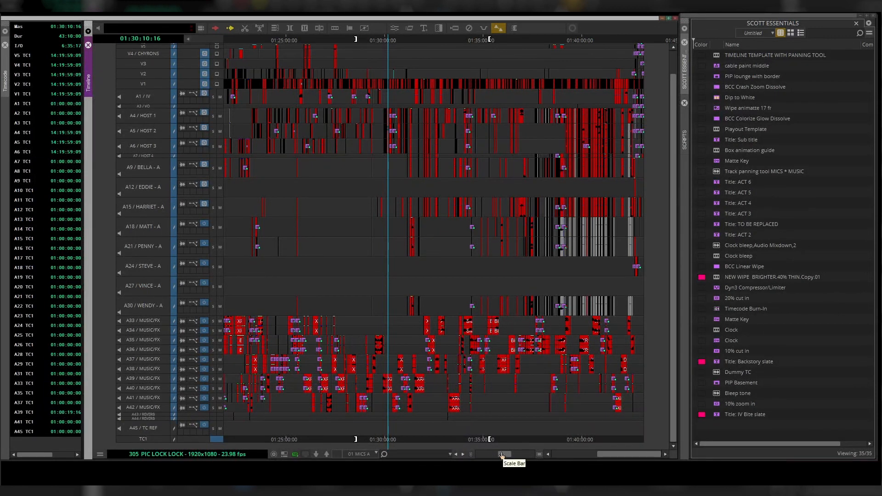
- Open the Capture Tool and associate the Dummy TC tape with the empty deck
{"action": "left_click_drag", "start_coordinate": [507, 455], "coordinate": [480, 455]}
{"action": "left_click", "coordinate": [285, 439]}
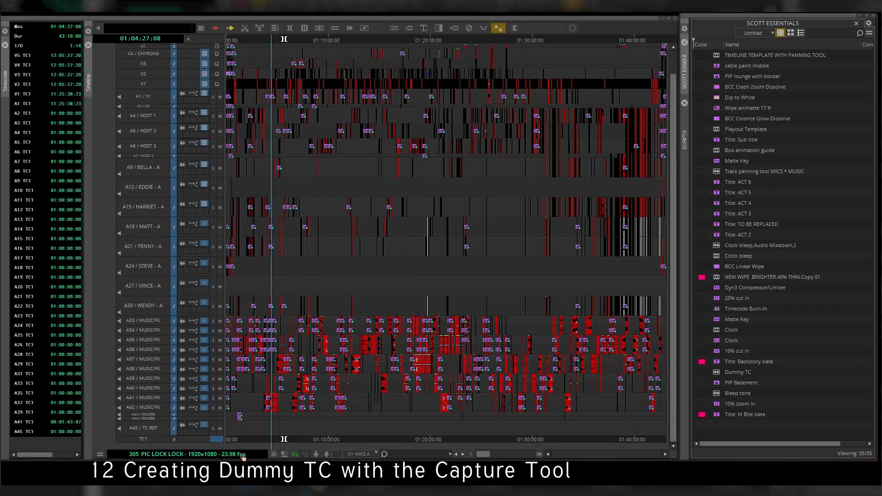
{"action": "left_click", "coordinate": [136, 430]}
{"action": "key", "text": "t"}
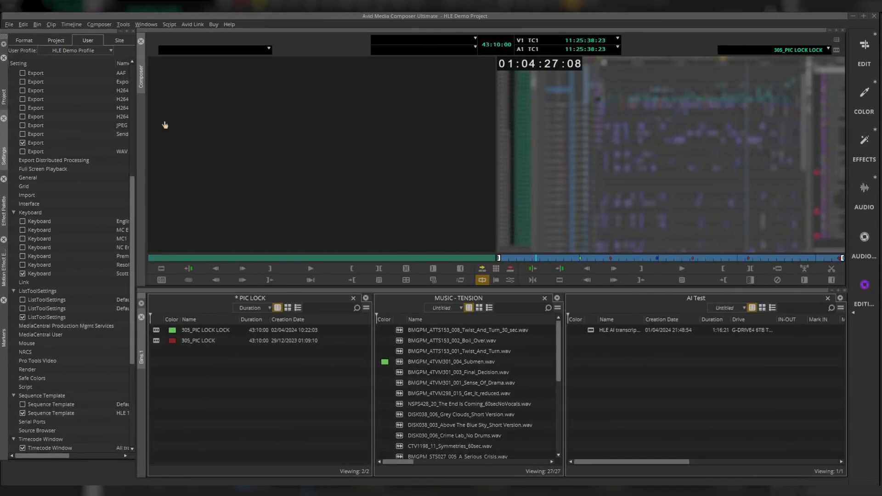
{"action": "key", "text": "ctrl+7"}
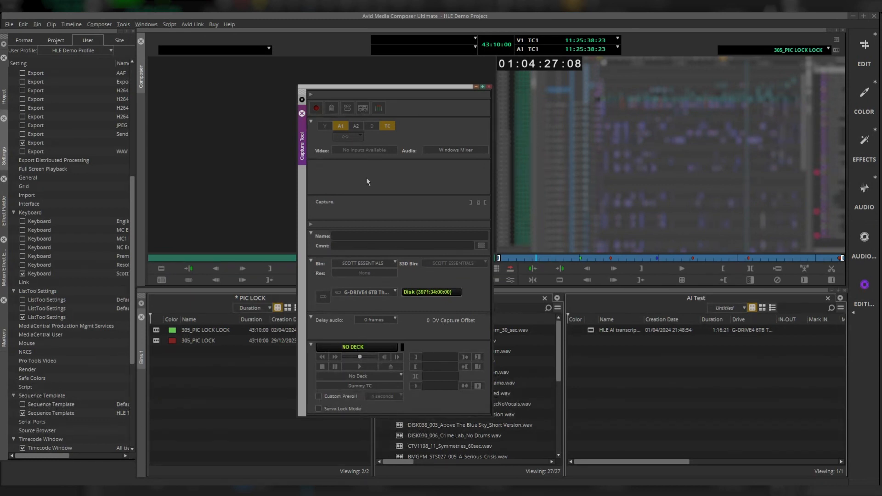
{"action": "left_click", "coordinate": [371, 387]}
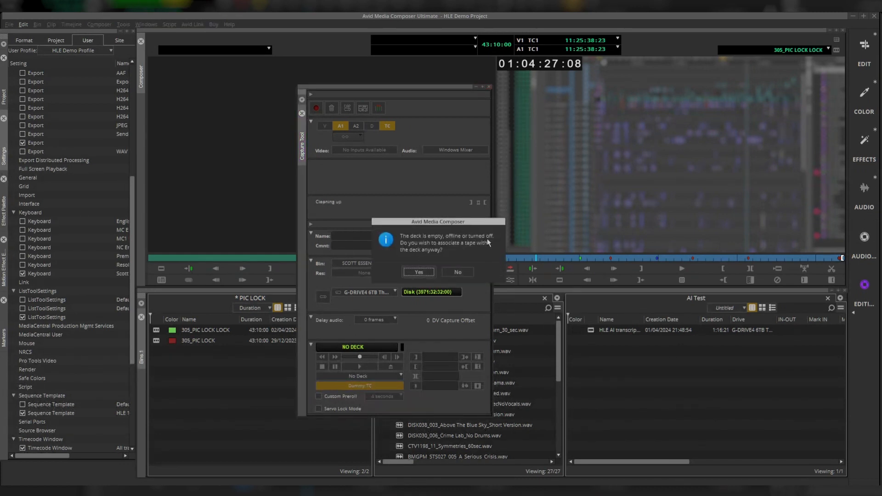
{"action": "left_click", "coordinate": [418, 273]}
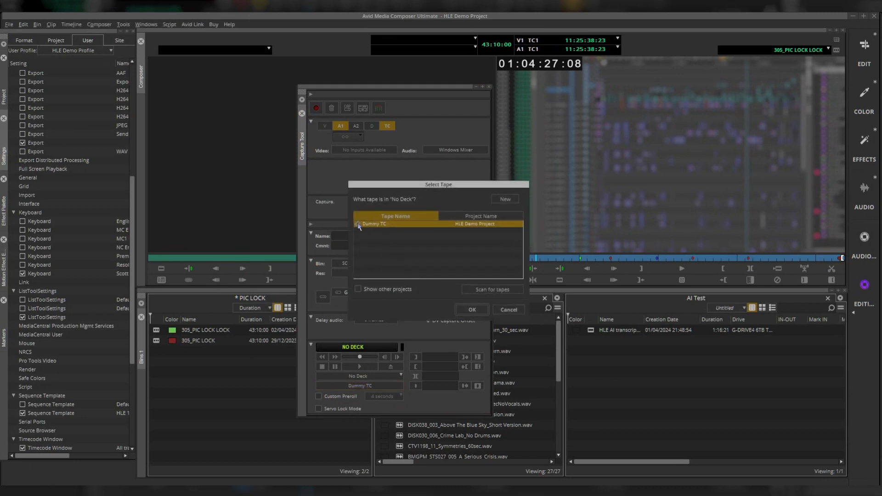
{"action": "left_click", "coordinate": [471, 309]}
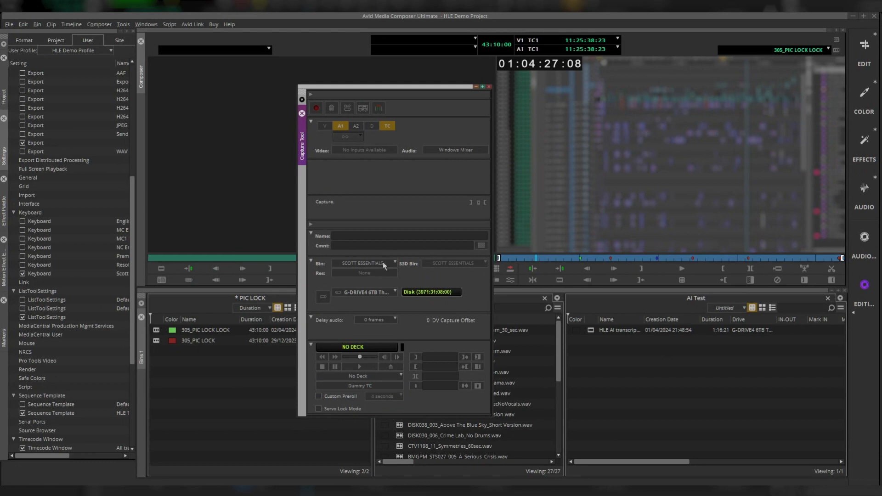
- Set the capture bin to SCOTT ESSENTIALS, enable audio track A1 and switch the tool to Log mode
{"action": "left_click", "coordinate": [394, 262]}
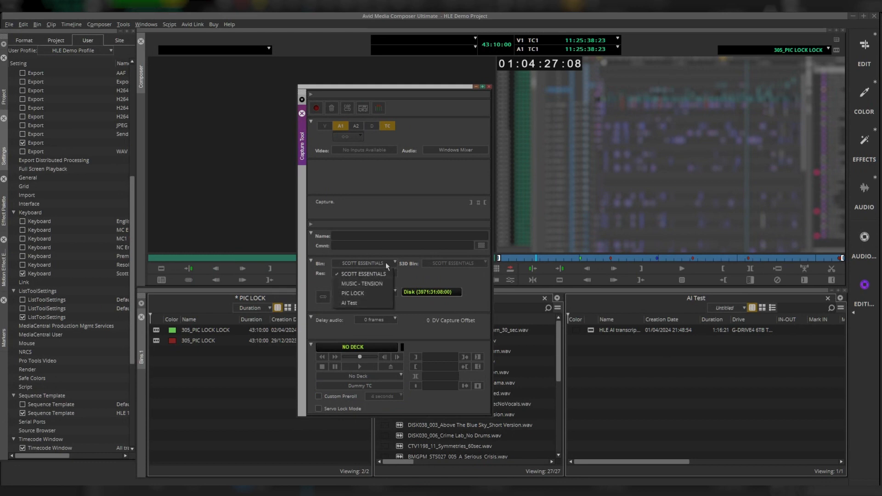
{"action": "left_click", "coordinate": [372, 273]}
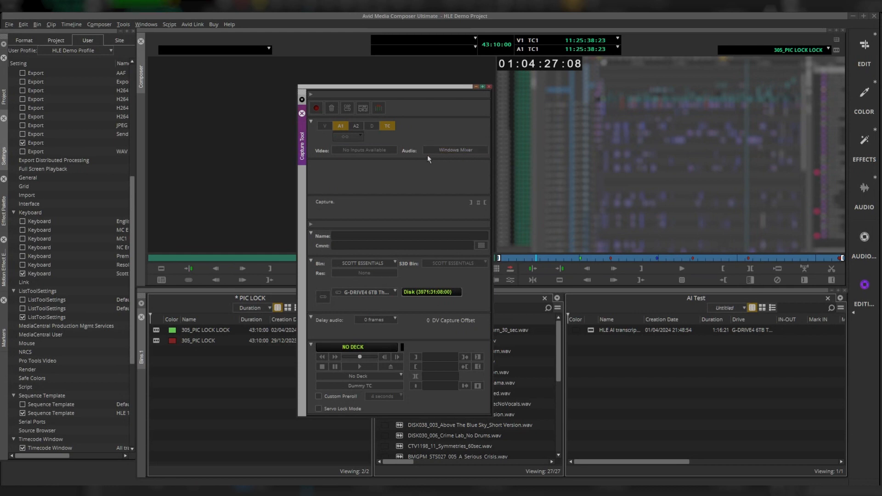
{"action": "left_click", "coordinate": [340, 126]}
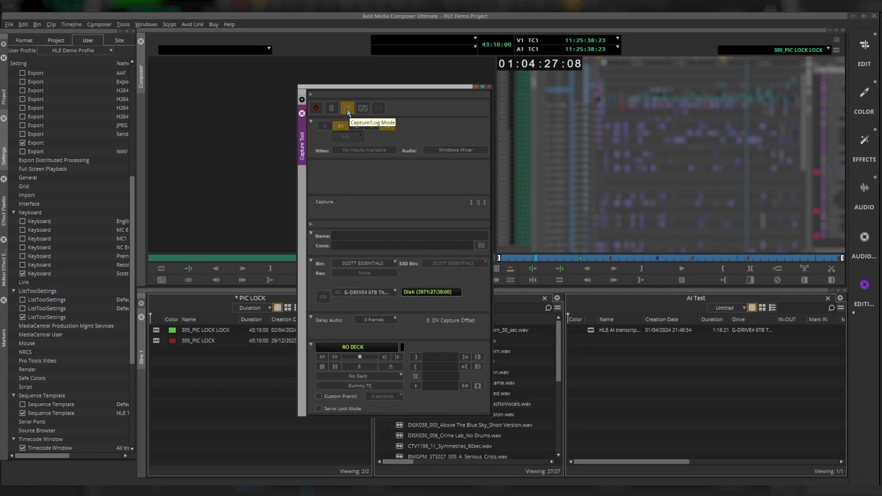
{"action": "left_click", "coordinate": [348, 110]}
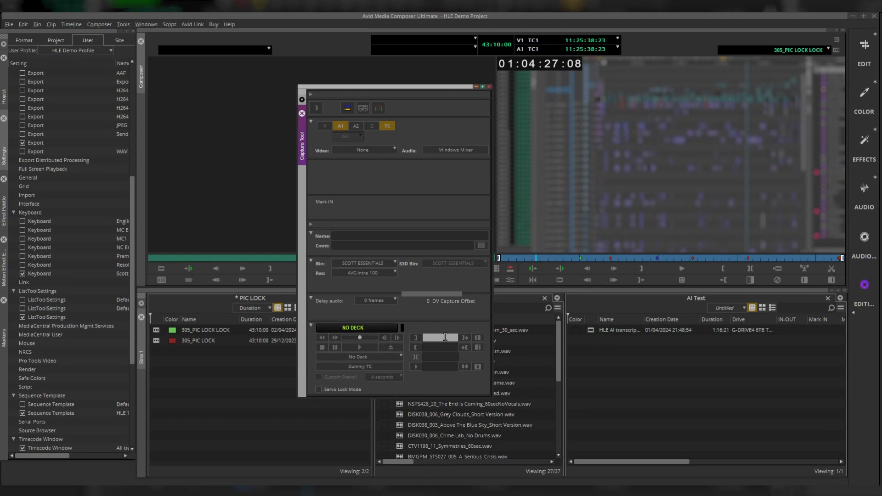
- Log a Dummy TC clip with In 01:00:00:00 and Out 02:10:00:00, then close the Capture Tool
{"action": "type", "text": "1:00:00:00"}
{"action": "key", "text": "Tab"}
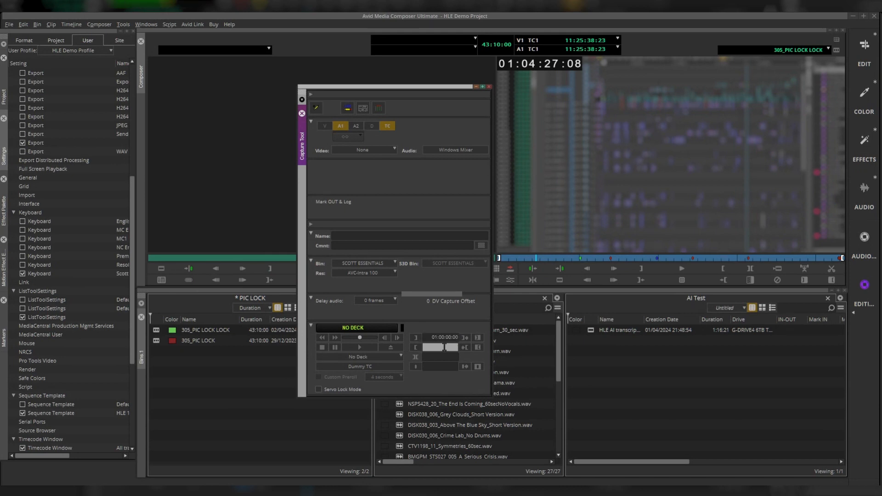
{"action": "type", "text": "2:10:00:00"}
{"action": "left_click", "coordinate": [363, 236]}
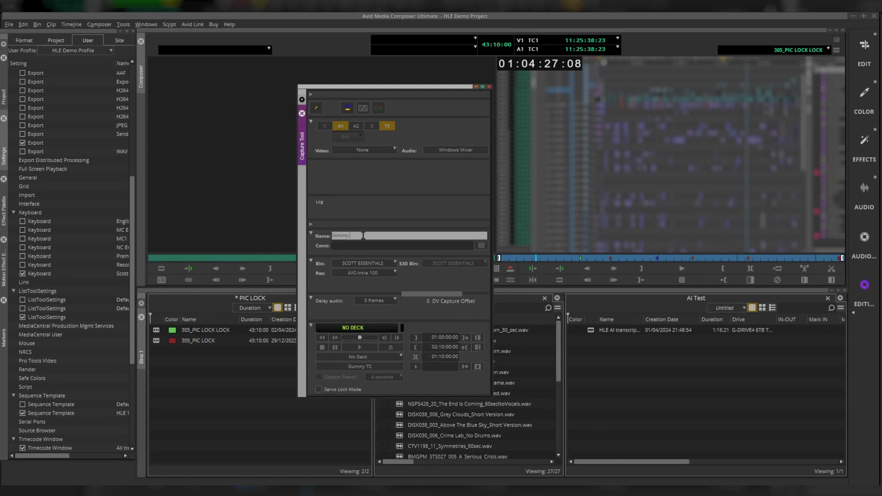
{"action": "left_click", "coordinate": [315, 108]}
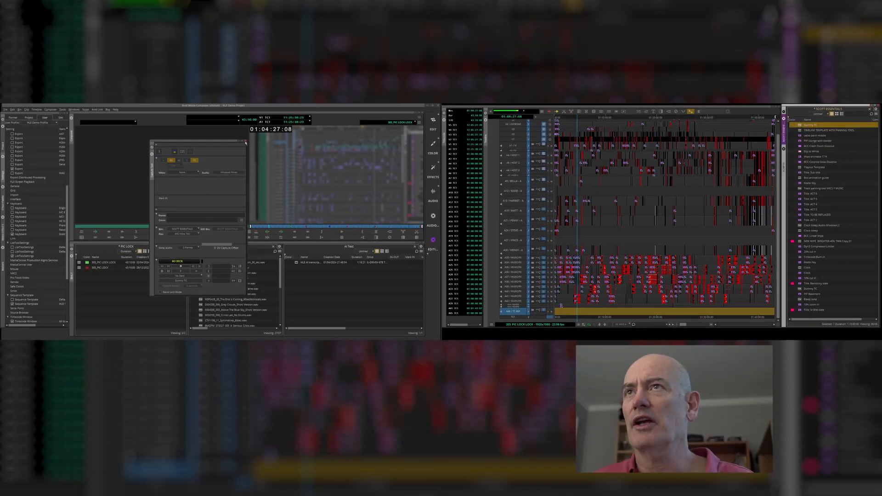
{"action": "left_click", "coordinate": [245, 142]}
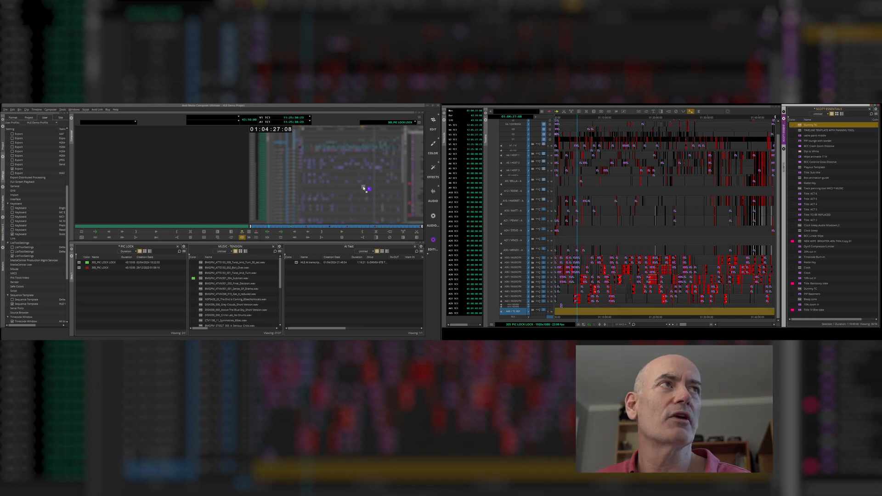
- Load the Dummy TC clip, patch its audio to track A45 and overwrite it at the sequence start
{"action": "left_click_drag", "start_coordinate": [208, 184], "coordinate": [205, 184]}
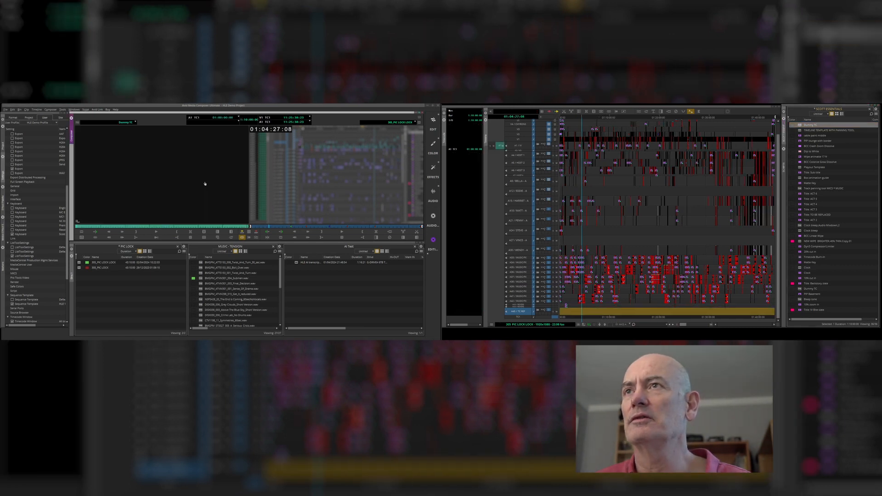
{"action": "left_click", "coordinate": [102, 229]}
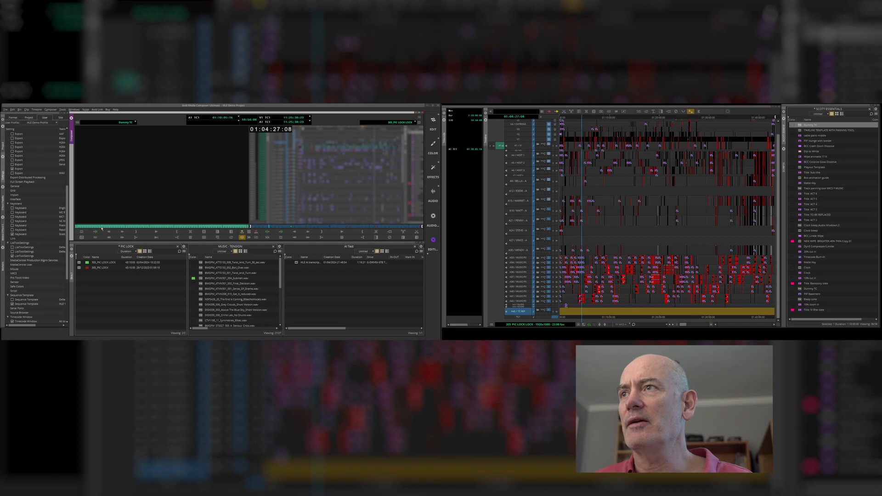
{"action": "left_click_drag", "start_coordinate": [85, 229], "coordinate": [73, 232]}
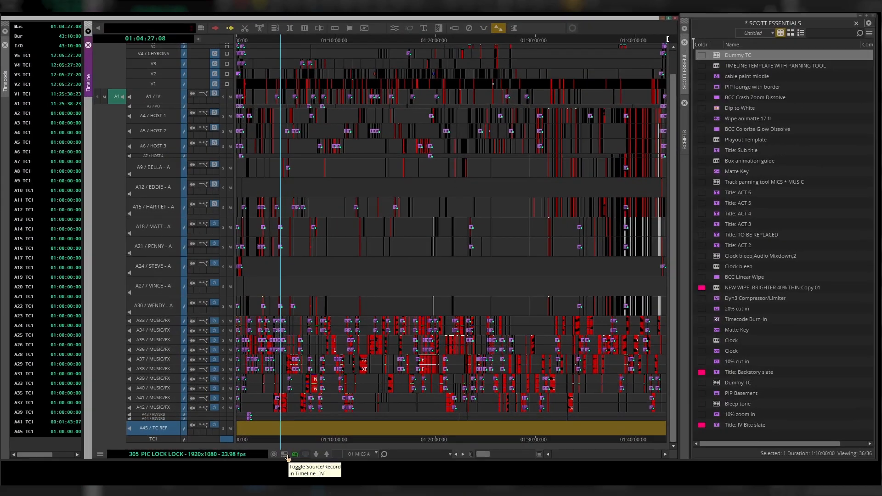
{"action": "left_click", "coordinate": [584, 324]}
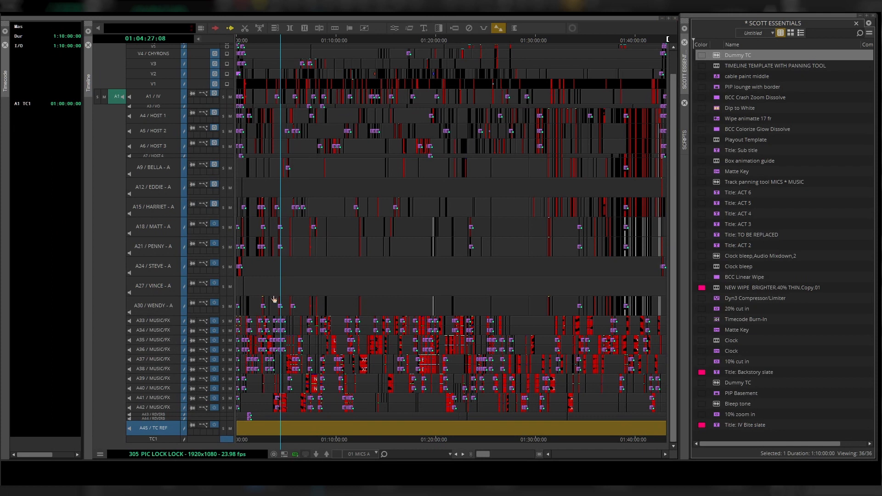
{"action": "key", "text": "Home"}
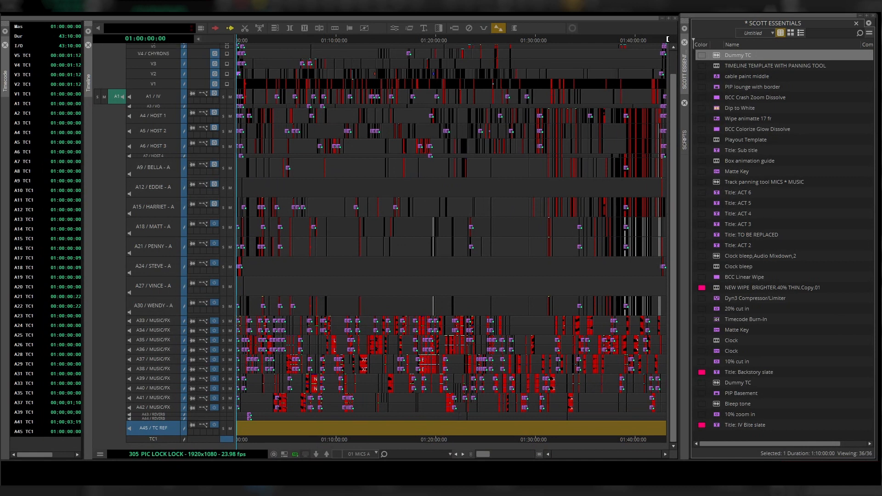
{"action": "key", "text": "ctrl+s"}
{"action": "left_click_drag", "start_coordinate": [117, 97], "coordinate": [161, 428]}
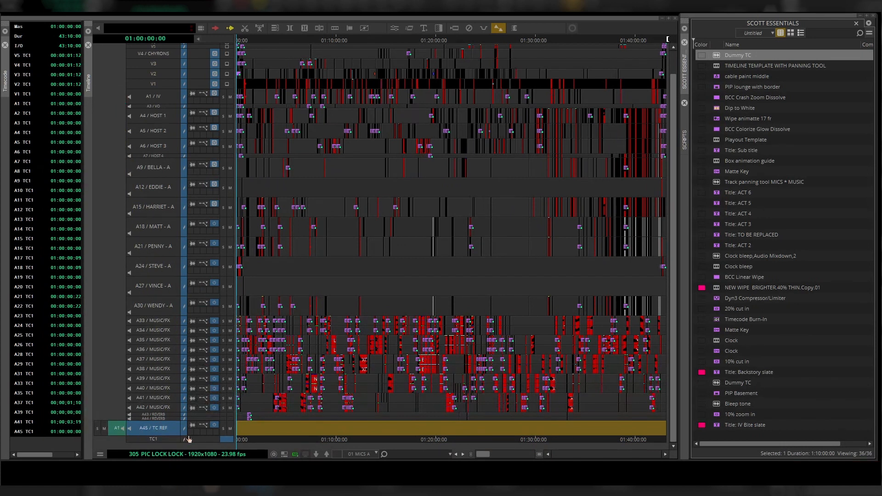
{"action": "key", "text": "b"}
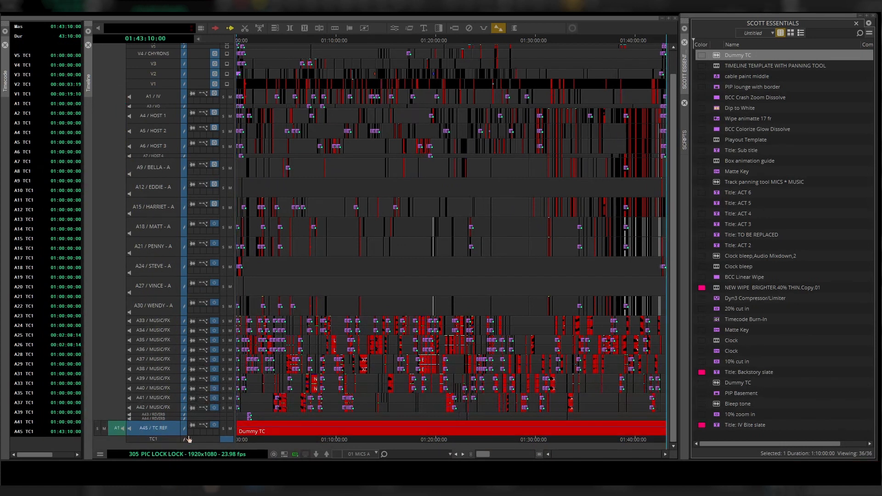
- Set the monitor's tracking displays to show A45 TC and the sequence Master TC1 timecode
{"action": "left_click", "coordinate": [271, 441]}
{"action": "left_click_drag", "start_coordinate": [271, 444], "coordinate": [391, 445]}
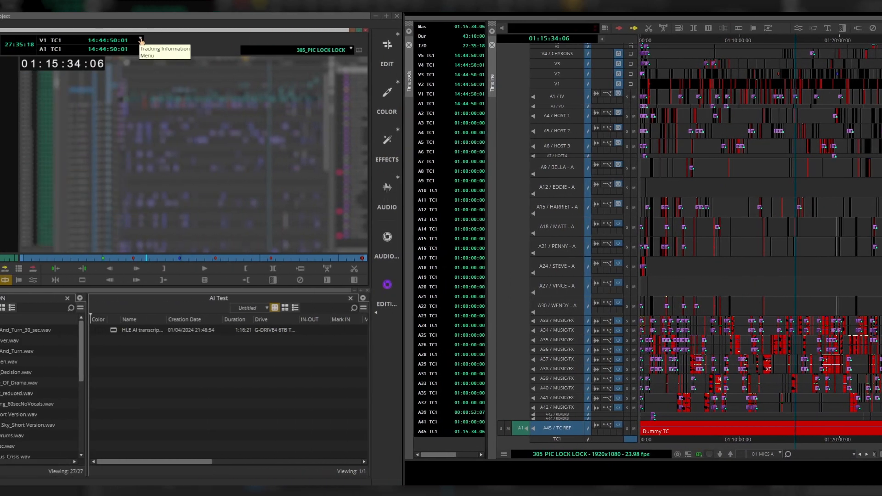
{"action": "left_click", "coordinate": [141, 40]}
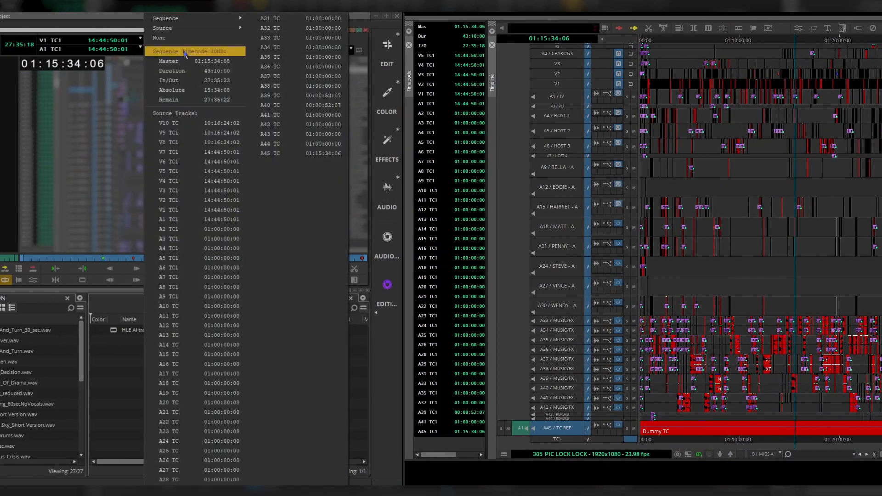
{"action": "left_click", "coordinate": [275, 155]}
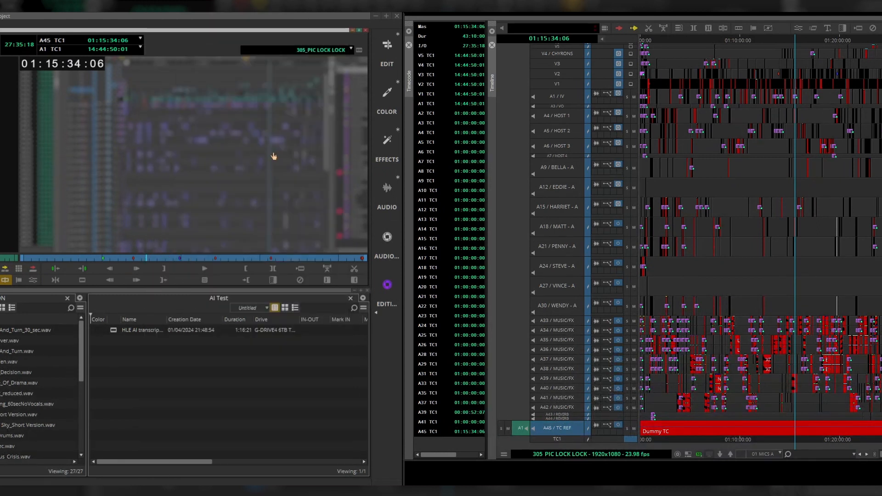
{"action": "left_click", "coordinate": [141, 49]}
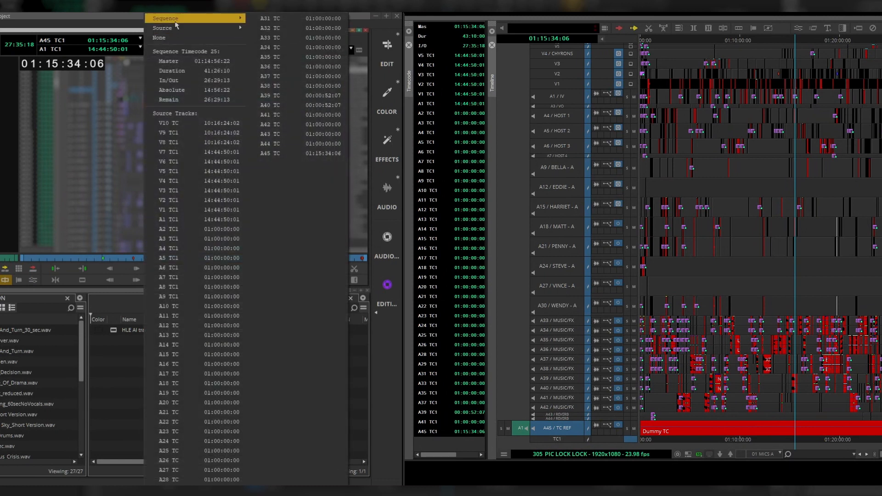
{"action": "mouse_move", "coordinate": [220, 18]}
{"action": "mouse_move", "coordinate": [270, 18]}
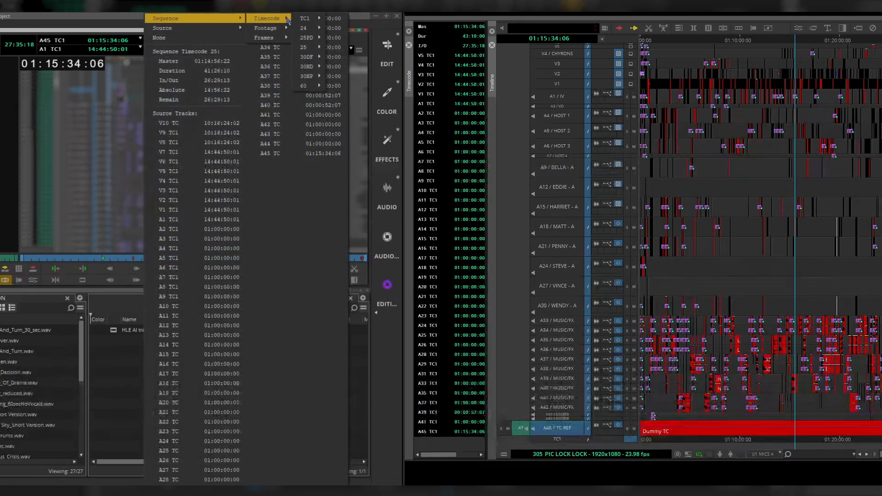
{"action": "mouse_move", "coordinate": [306, 19]}
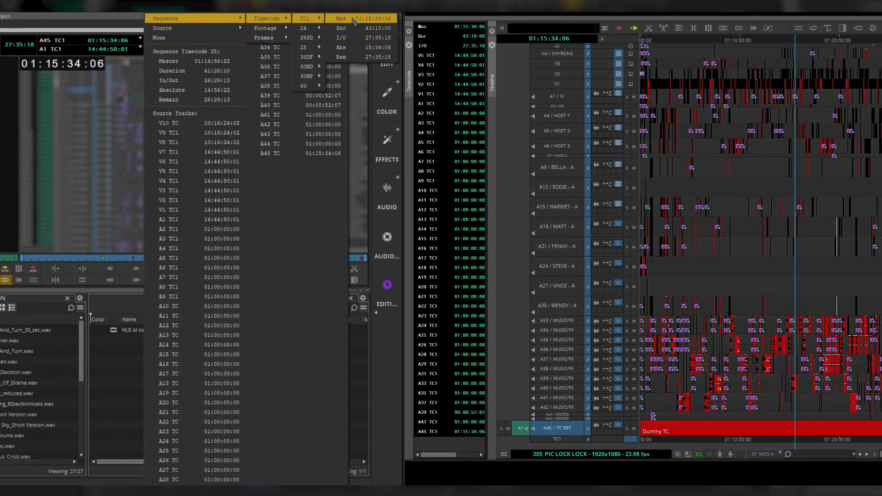
{"action": "left_click", "coordinate": [354, 19]}
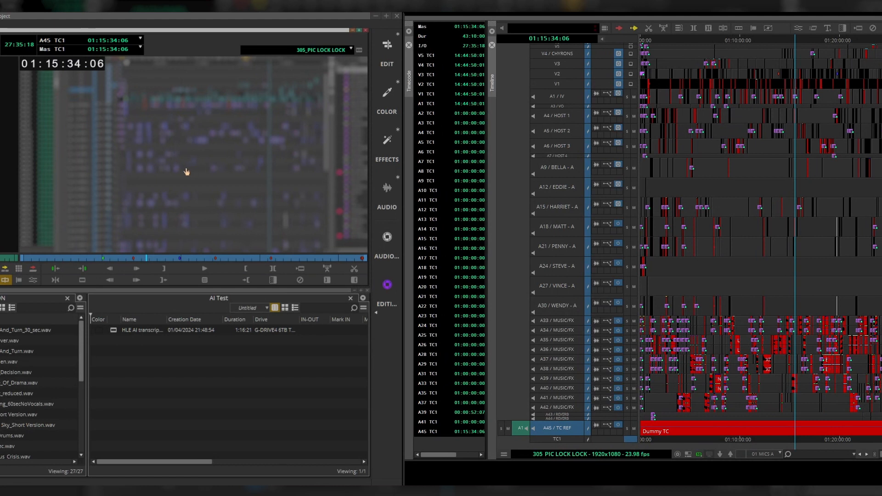
- Mark an In at 01:10:30:05 and an Out at 01:18:00:18 in the sequence and extract the marked section
{"action": "type", "text": "10"}
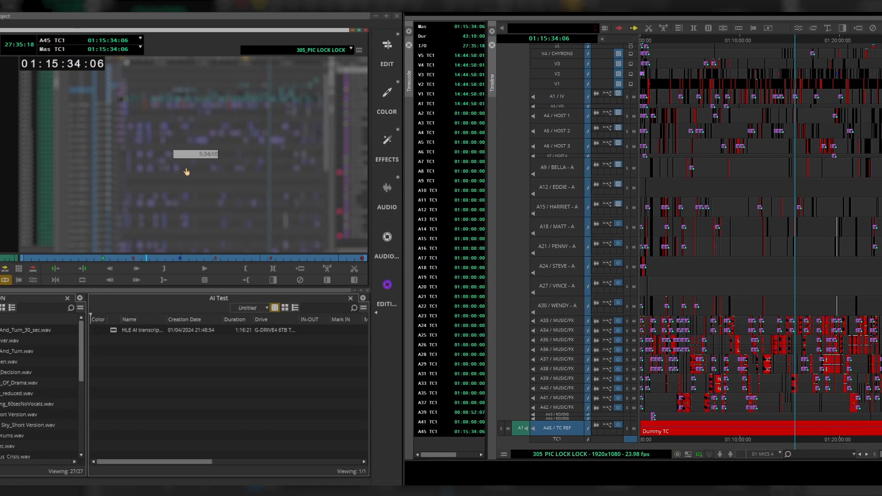
{"action": "key", "text": "Return"}
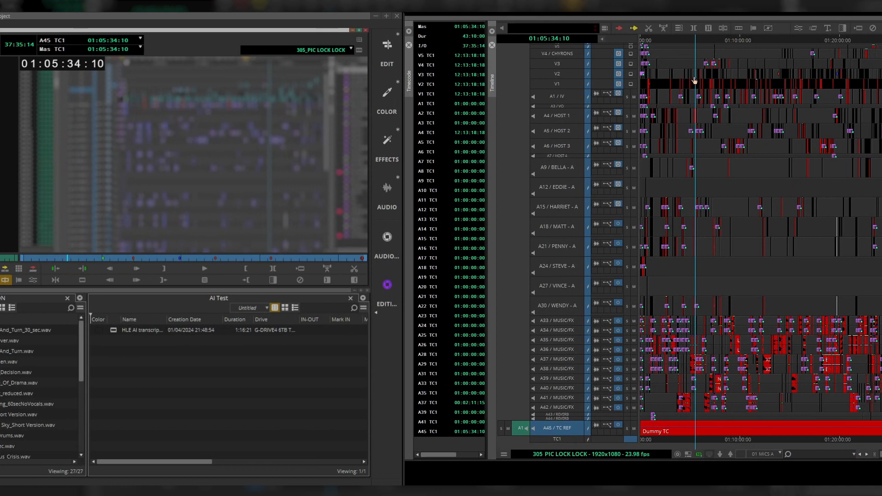
{"action": "left_click", "coordinate": [745, 189]}
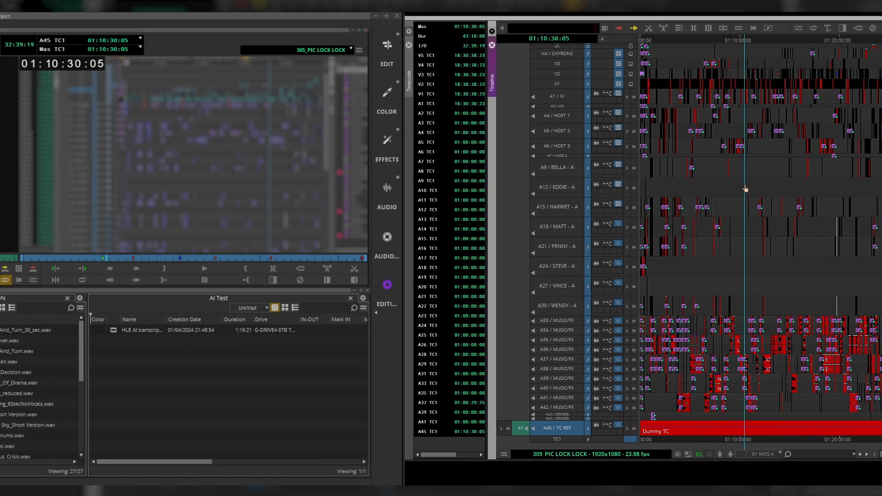
{"action": "key", "text": "i"}
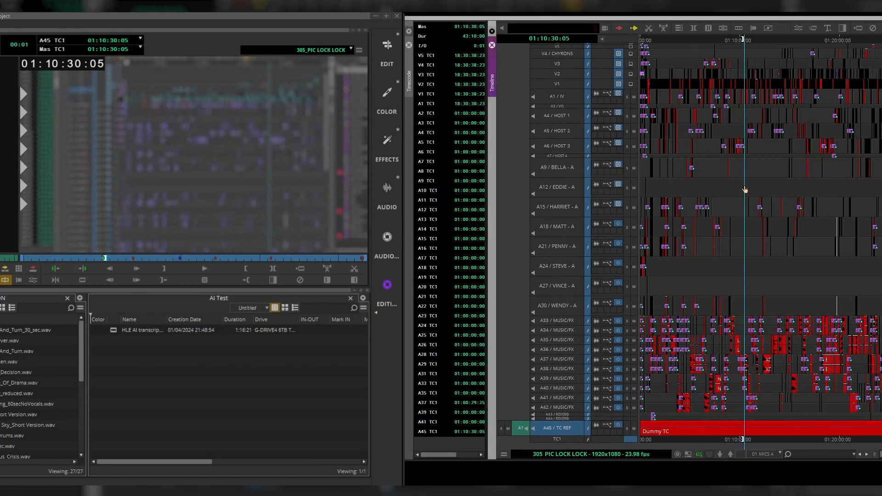
{"action": "left_click", "coordinate": [819, 260]}
{"action": "key", "text": "o"}
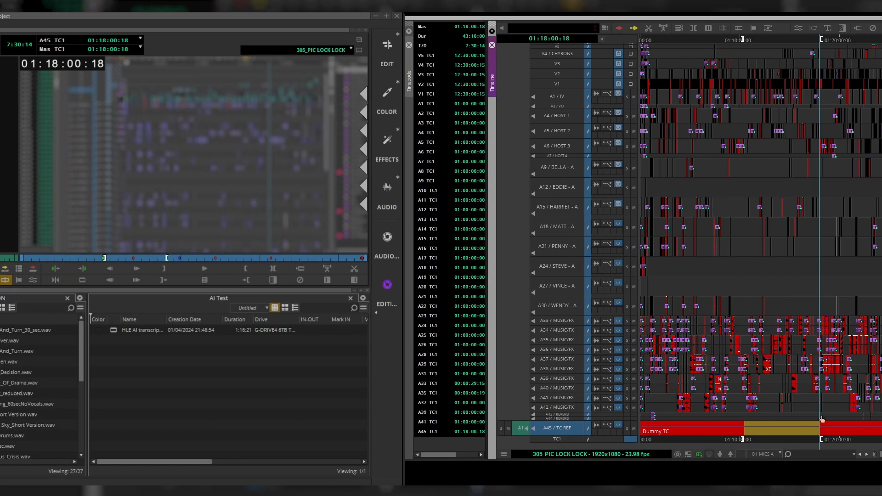
{"action": "left_click", "coordinate": [766, 409]}
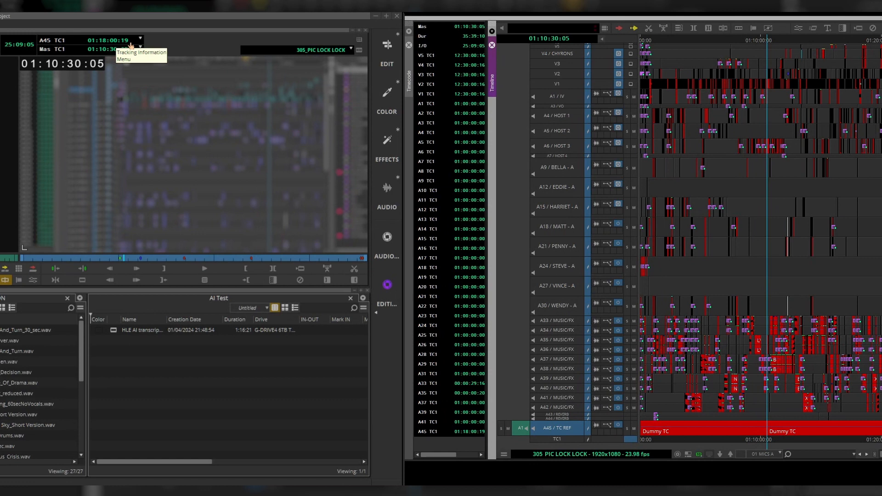
- Jump the record monitor to A45 timecode 01:32:10:00
{"action": "left_click", "coordinate": [179, 165]}
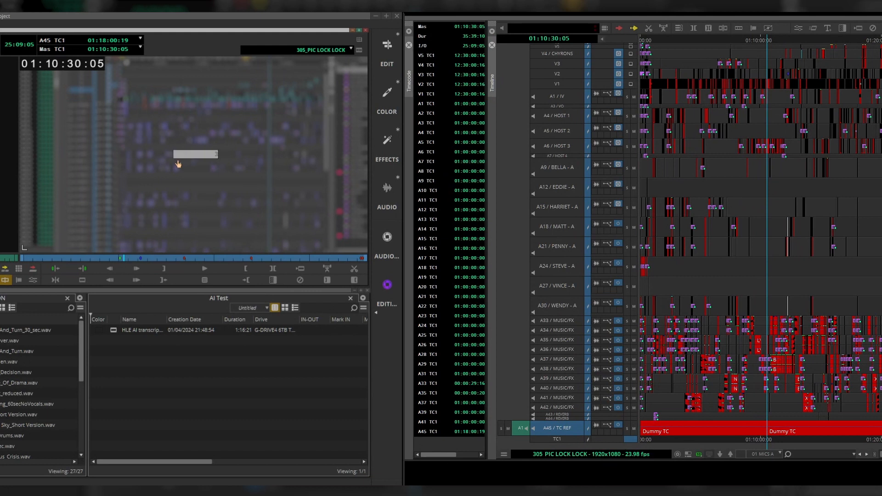
{"action": "type", "text": "32:10:00"}
{"action": "key", "text": "Return"}
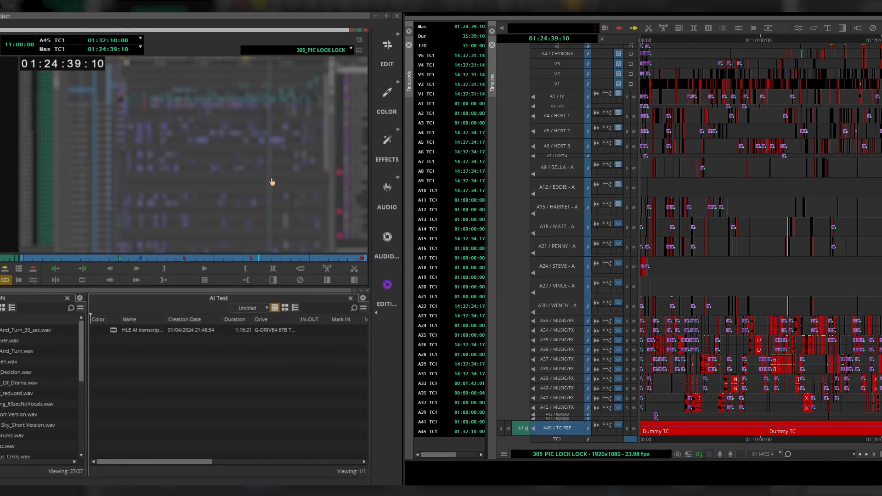
- Select track A45 / TC REF and shrink its track height to the minimum
{"action": "left_click", "coordinate": [520, 429]}
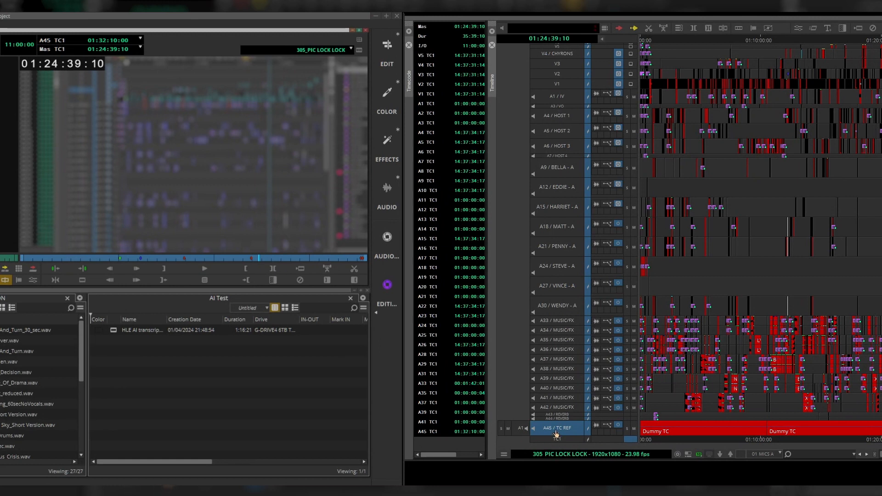
{"action": "left_click", "coordinate": [556, 433]}
{"action": "left_click", "coordinate": [556, 433]}
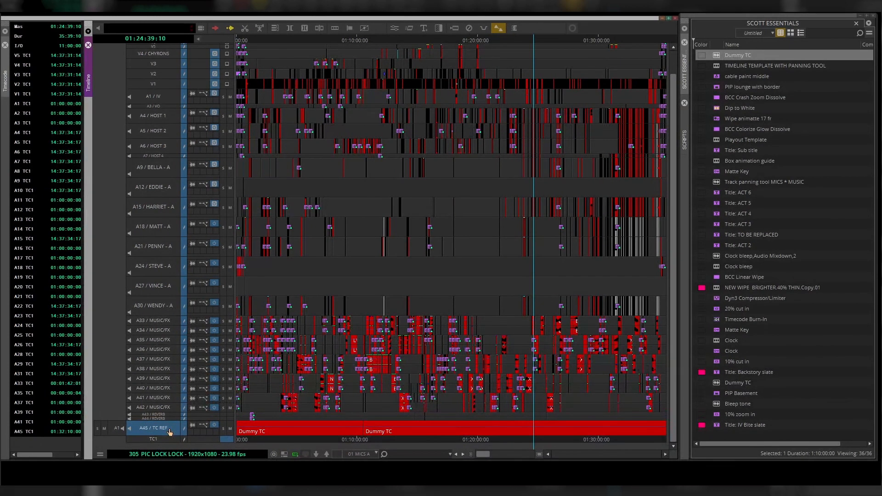
{"action": "key", "text": "ctrl+k"}
{"action": "key", "text": "ctrl+k"}
{"action": "key", "text": "ctrl+k"}
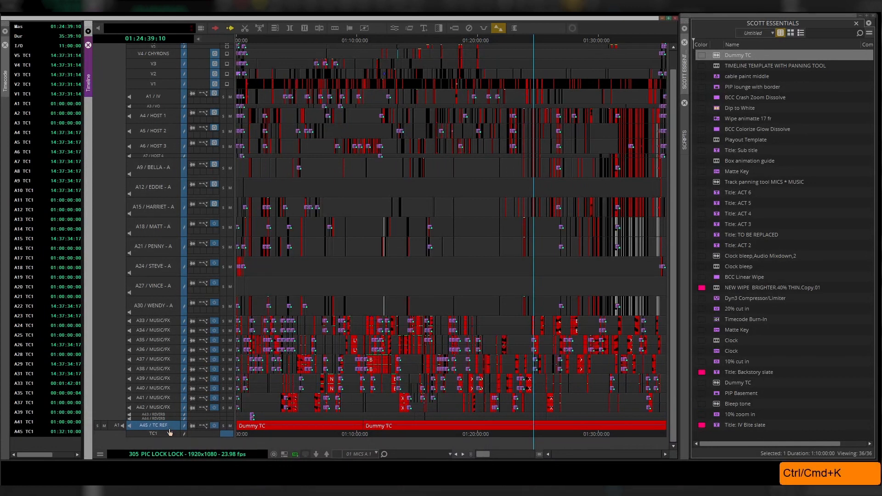
{"action": "key", "text": "ctrl+k"}
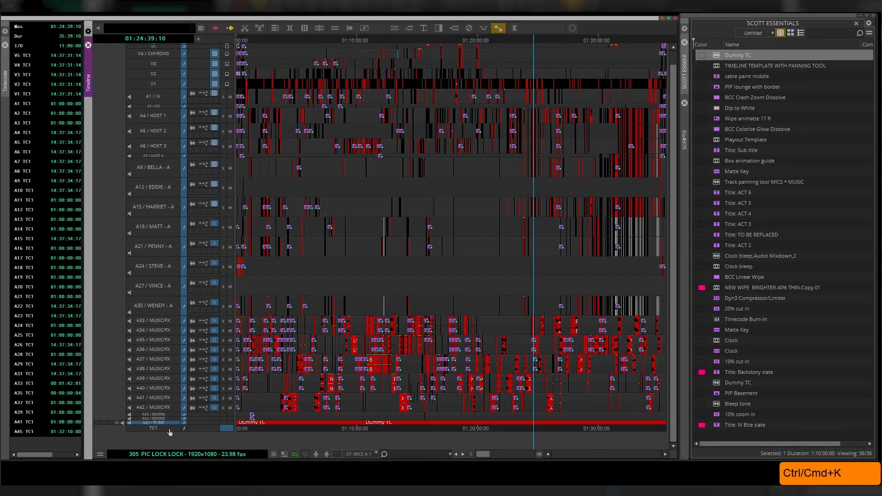
- Save the current timeline layout over the existing 01 MICS A view
{"action": "scroll", "coordinate": [170, 432], "scroll_direction": "up", "scroll_amount": 2}
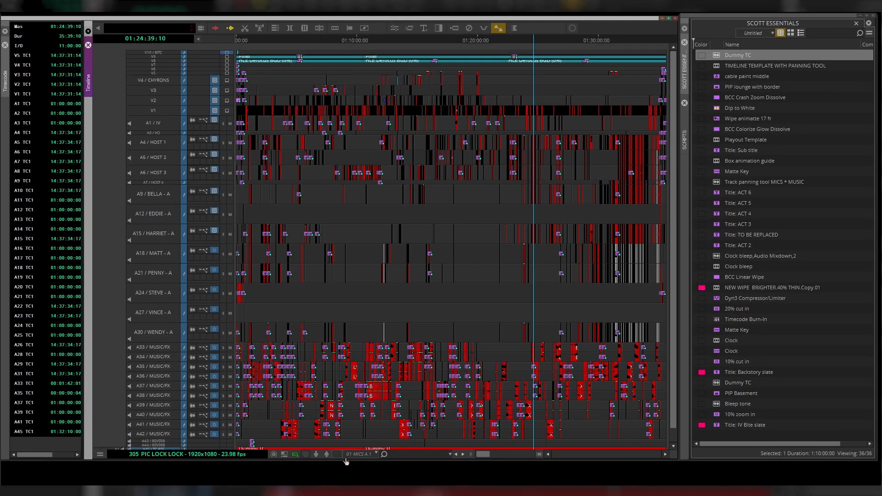
{"action": "left_click", "coordinate": [375, 455]}
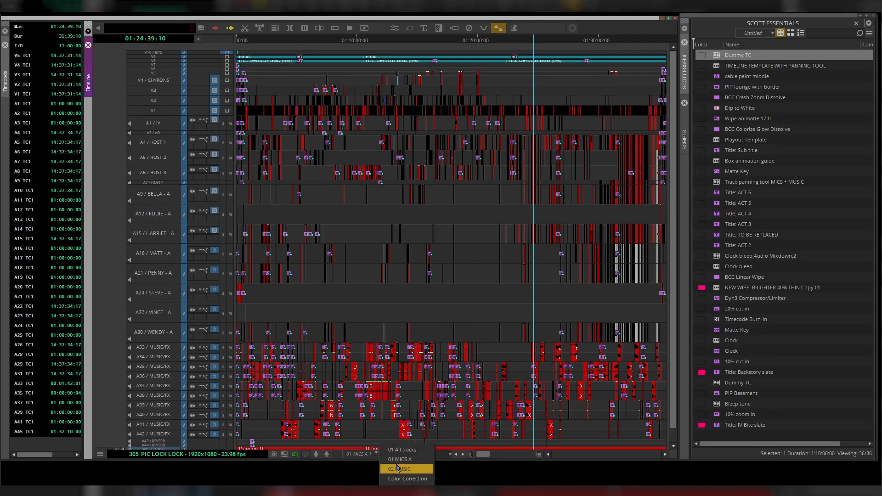
{"action": "left_click", "coordinate": [403, 492]}
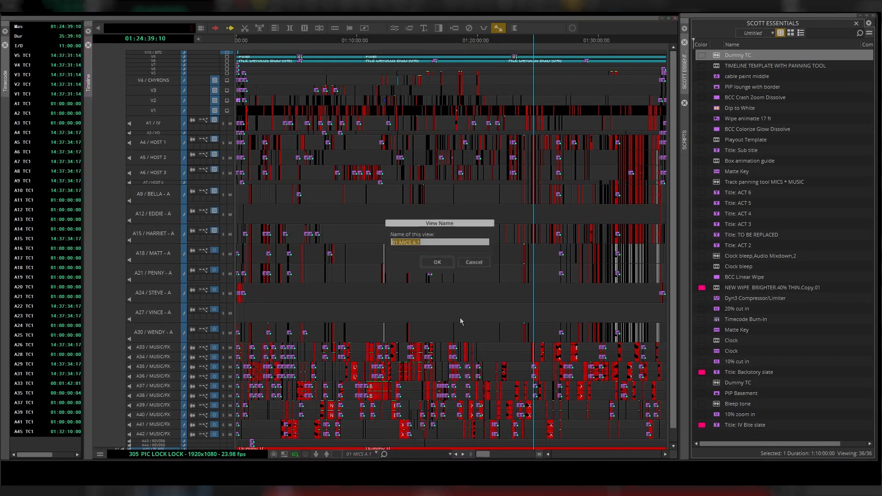
{"action": "left_click", "coordinate": [426, 243]}
{"action": "left_click", "coordinate": [433, 264]}
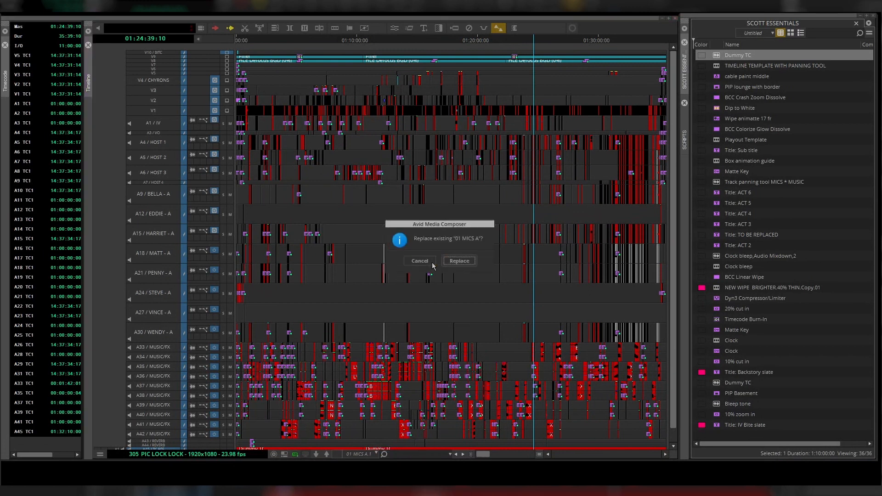
{"action": "left_click", "coordinate": [465, 263]}
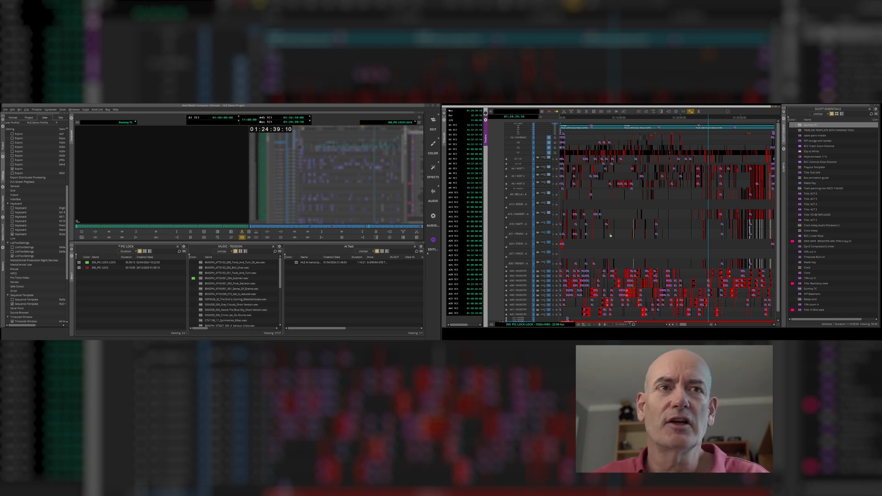
{"action": "scroll", "coordinate": [660, 256], "scroll_direction": "down", "scroll_amount": 1}
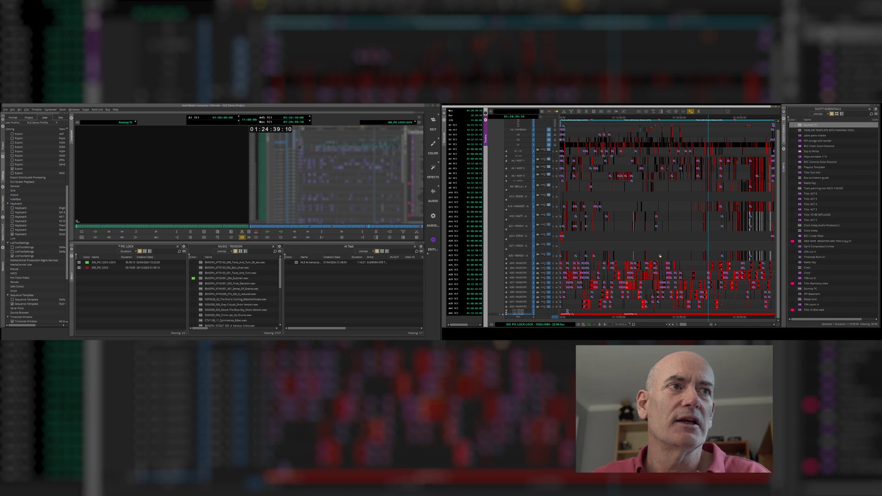
{"action": "scroll", "coordinate": [690, 212], "scroll_direction": "up", "scroll_amount": 1}
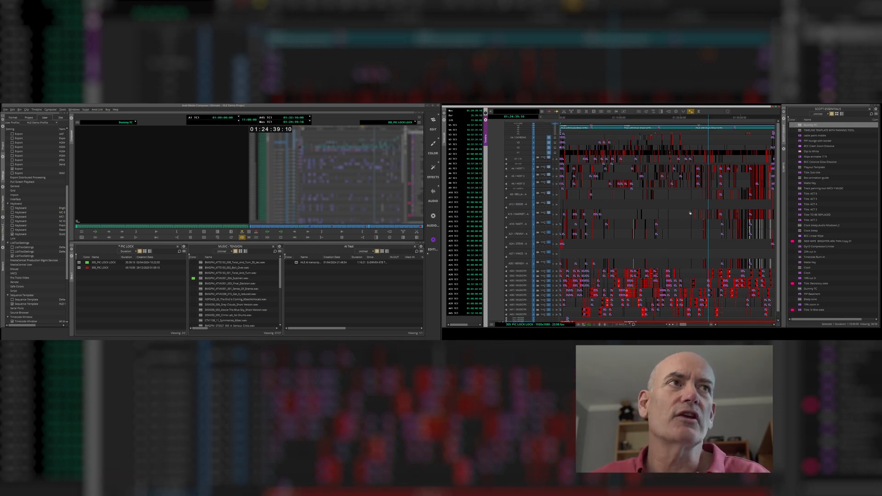